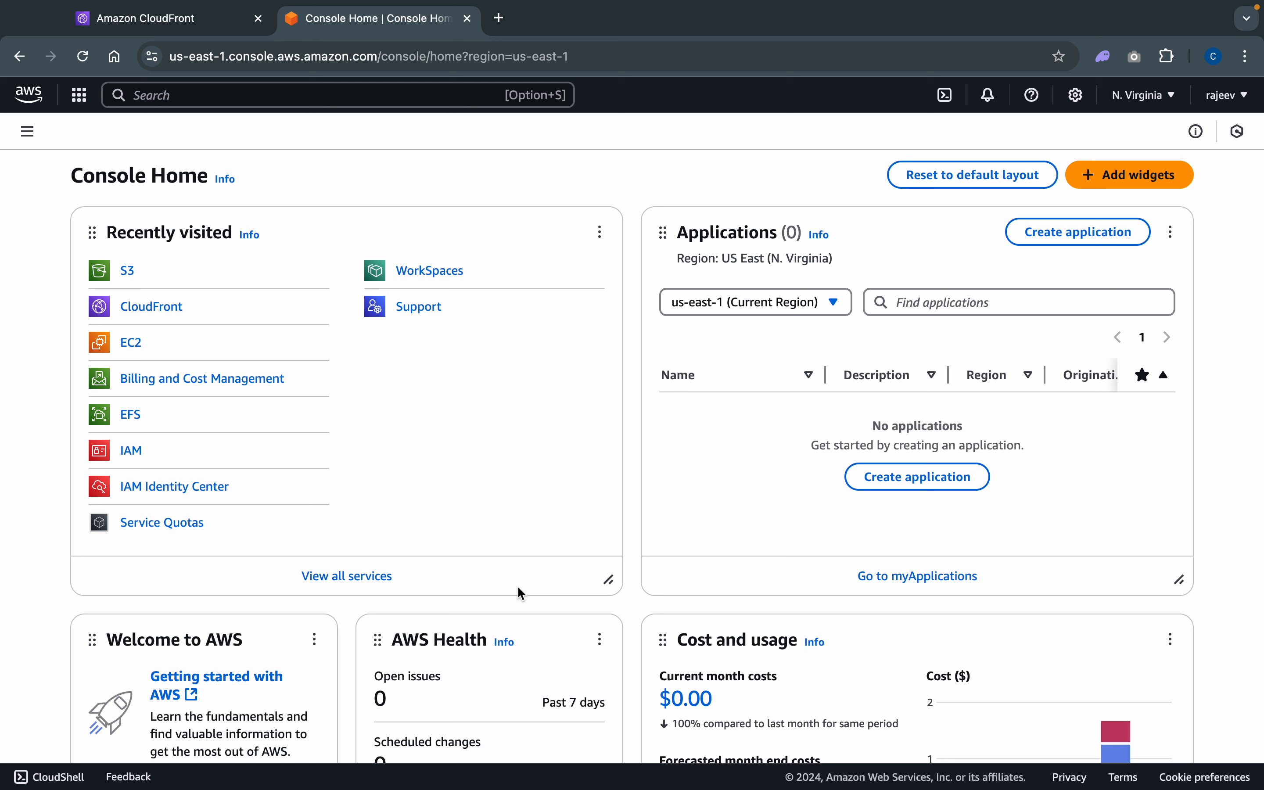
- Search the console's services for s3 and open the S3 service
key(ctrl+super+f)
click(273, 98)
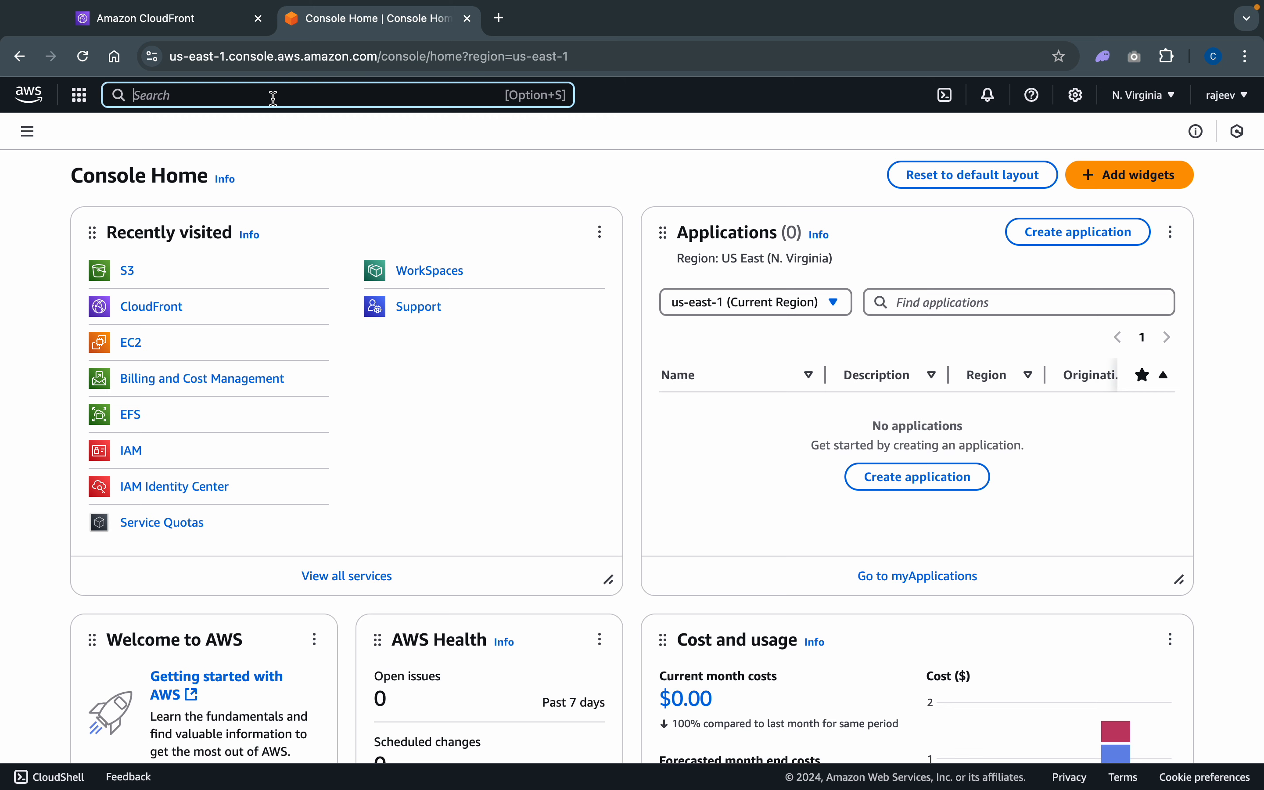
text(s3)
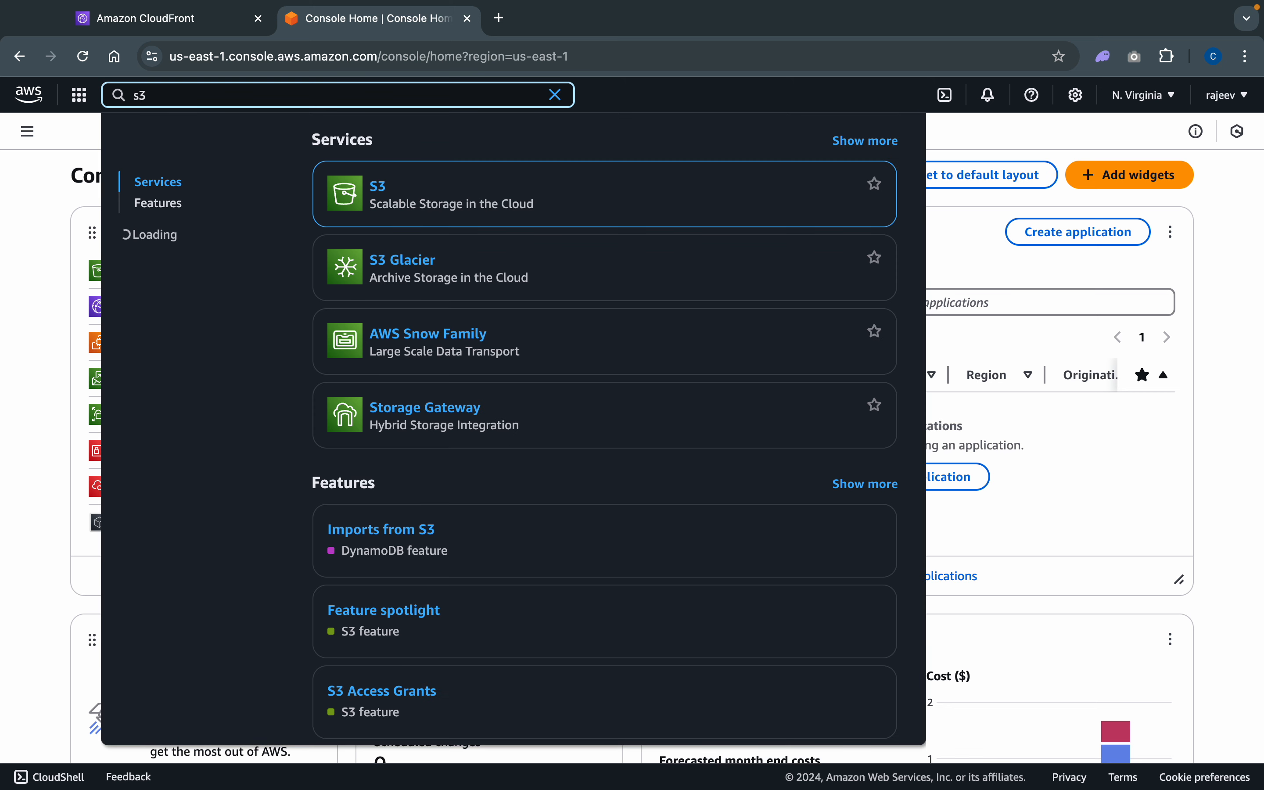
click(379, 189)
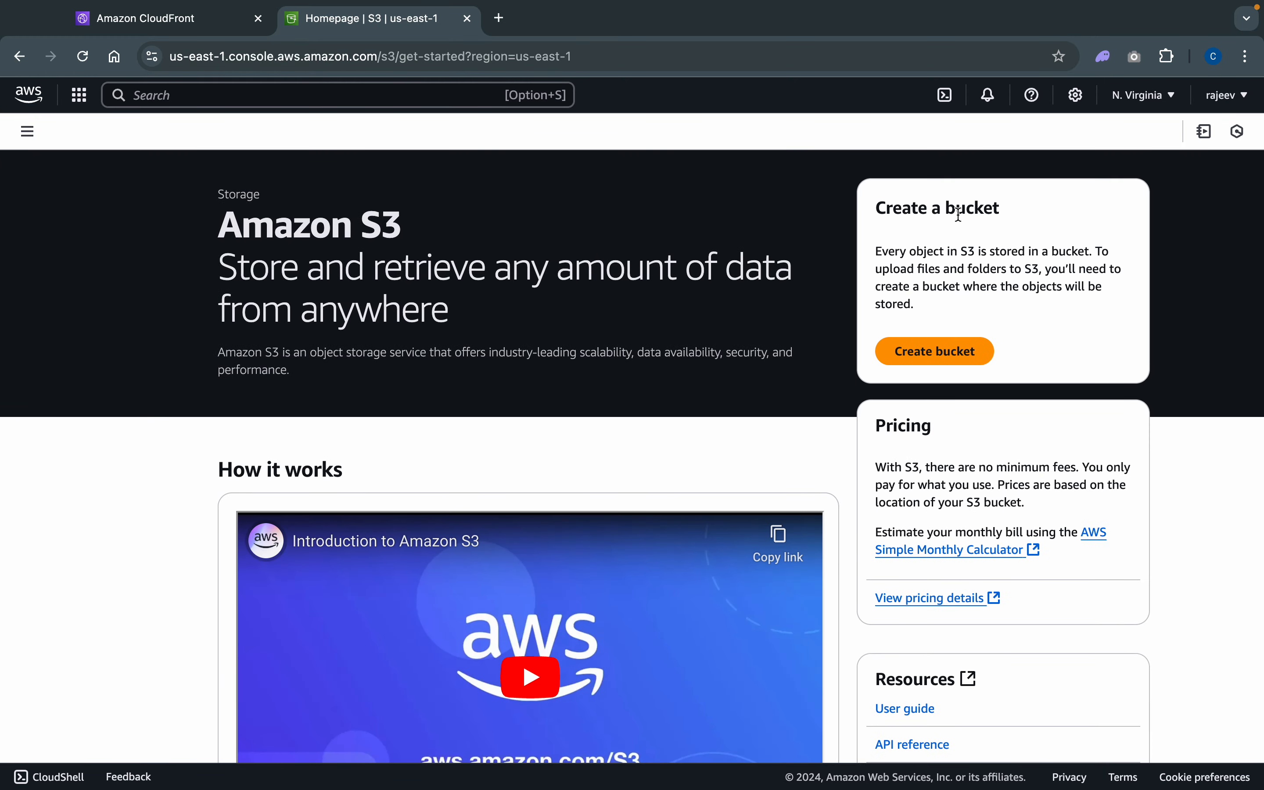
- Start a new general purpose bucket and name it cloudfront-uses-test-s3
click(952, 360)
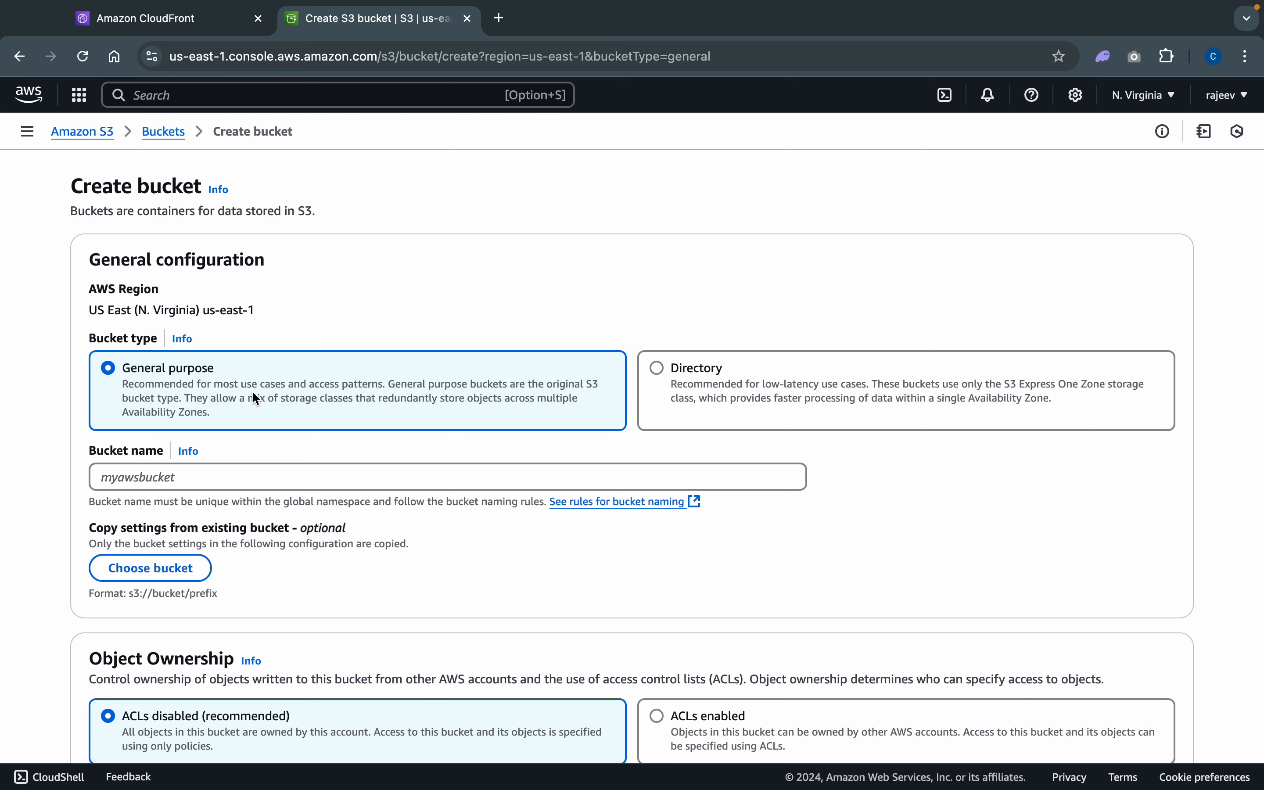
scroll(253, 393, down, 3)
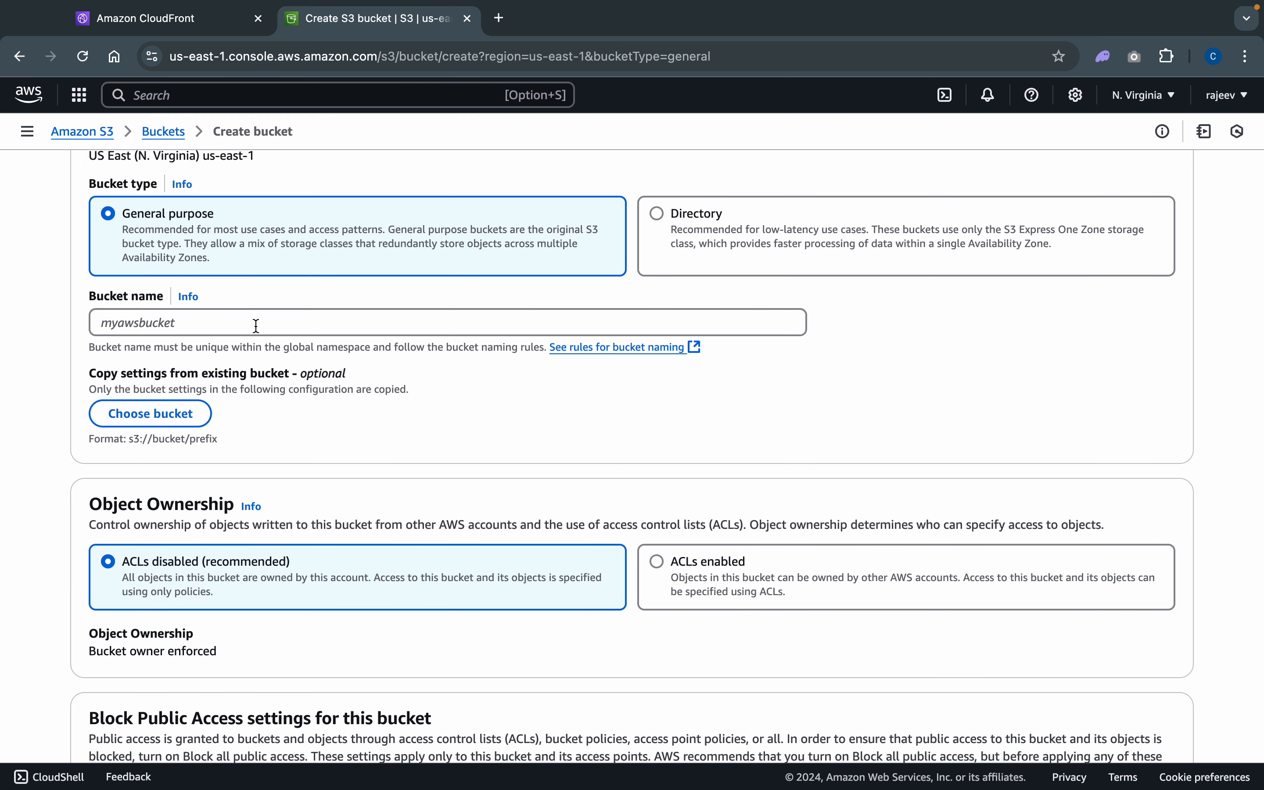
click(256, 325)
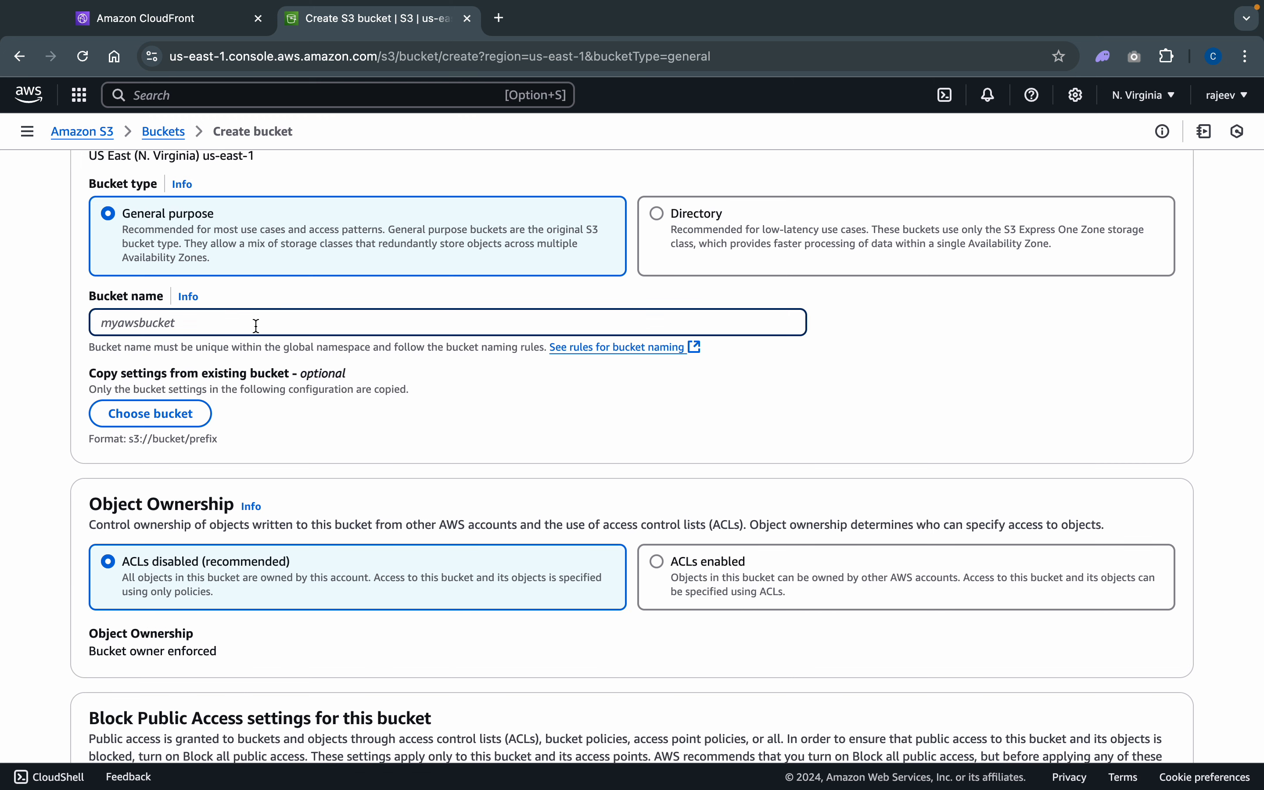
text(cloudfront-uses-test-s3)
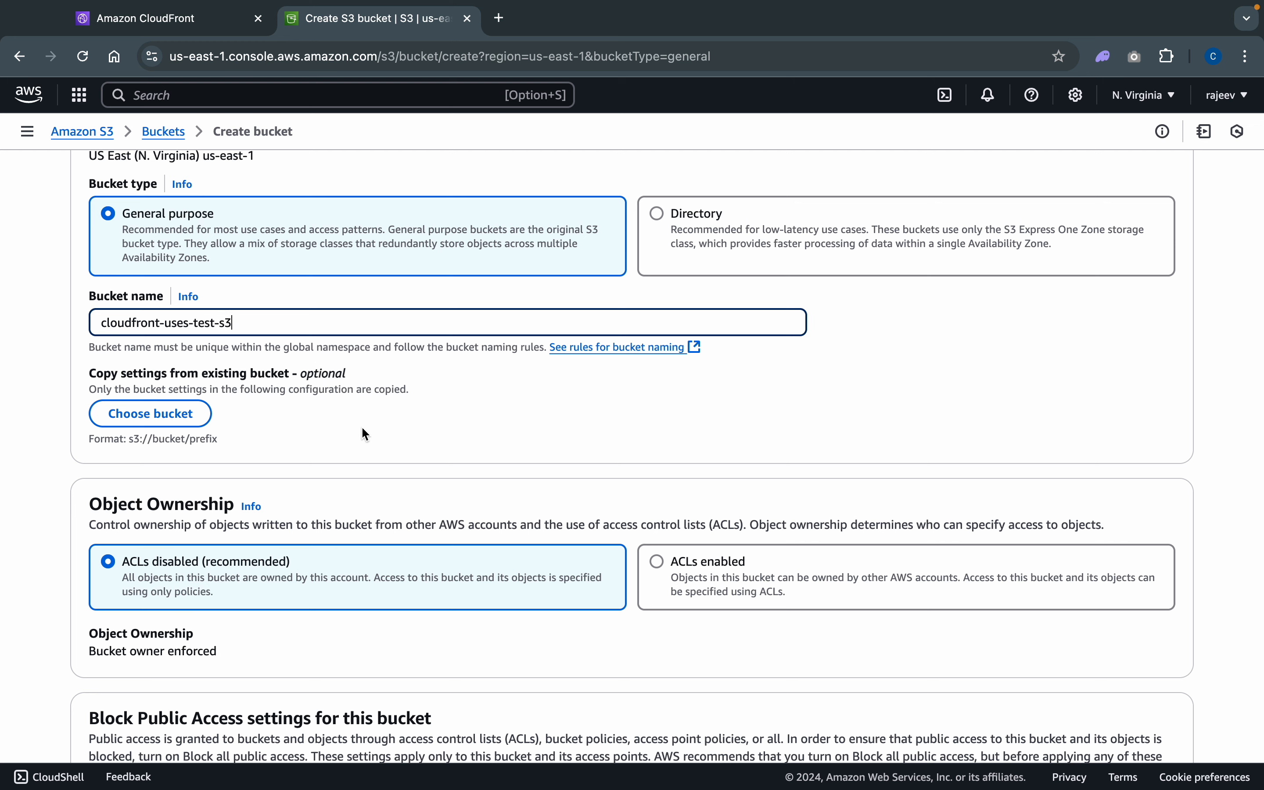
- Turn off Block all public access for the new bucket and acknowledge that its objects might become public
scroll(365, 433, down, 3)
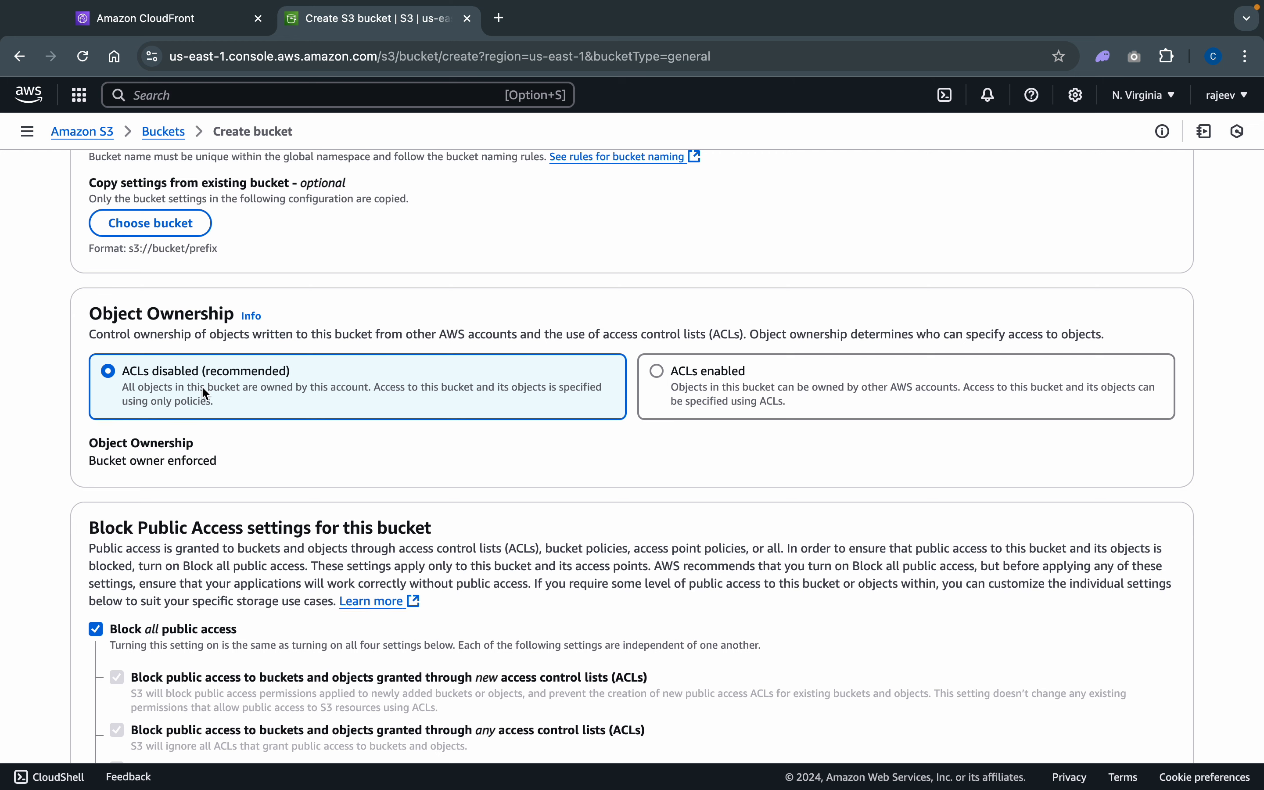
scroll(282, 407, down, 4)
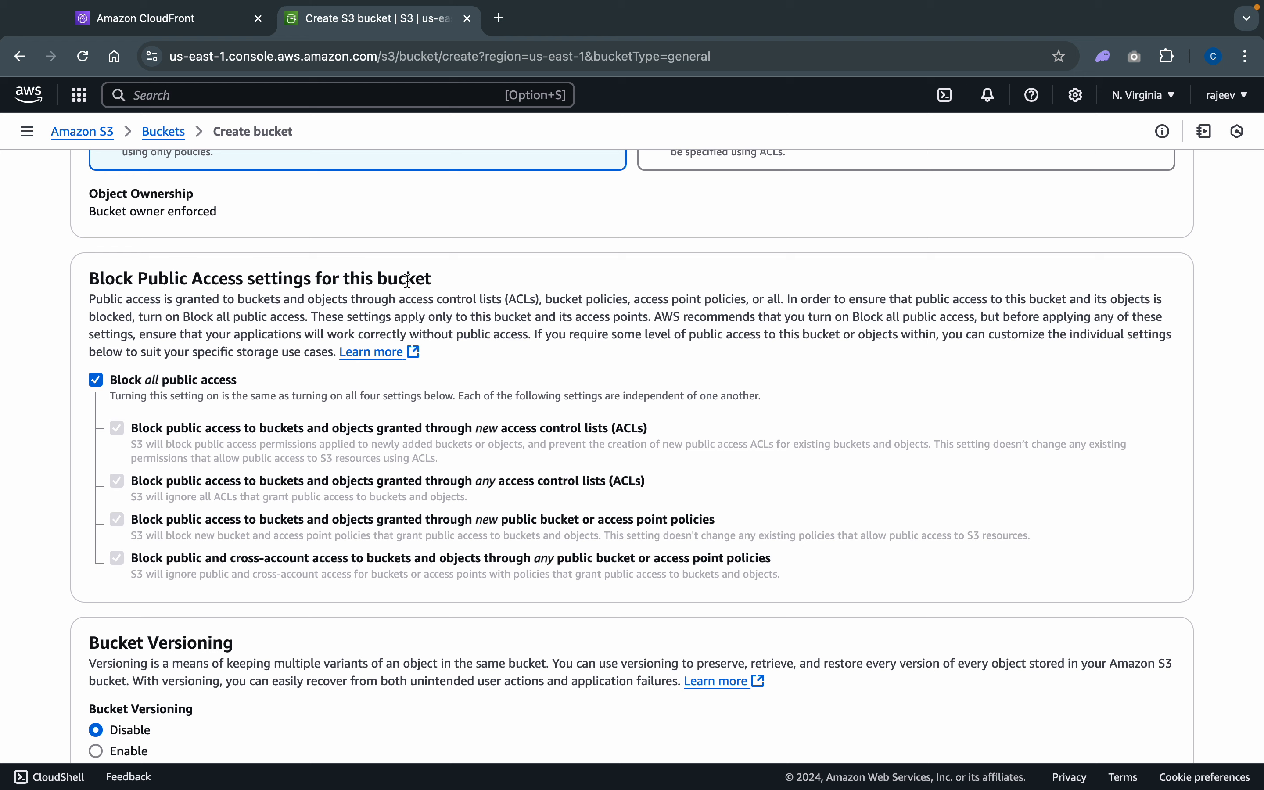
click(96, 380)
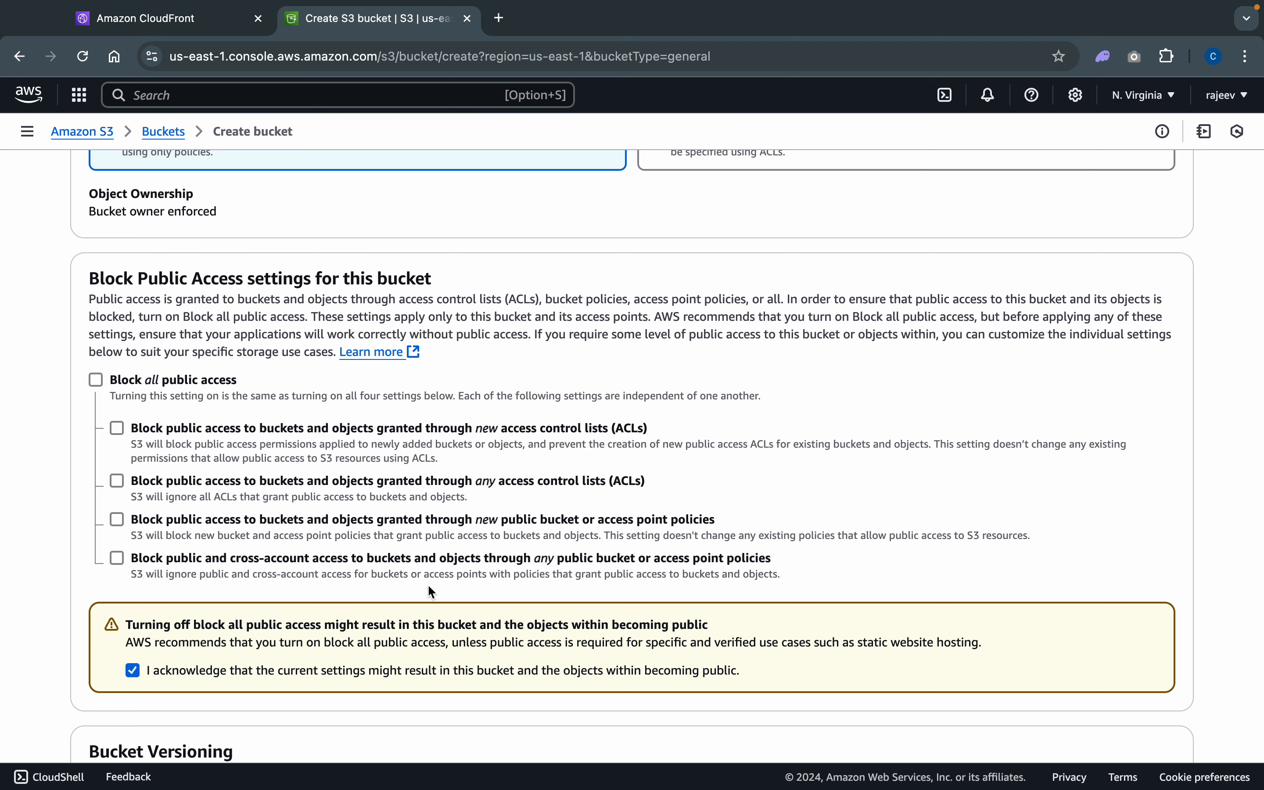
- Create the bucket, keeping versioning disabled and the default SSE-S3 encryption with the bucket key enabled
scroll(506, 582, down, 5)
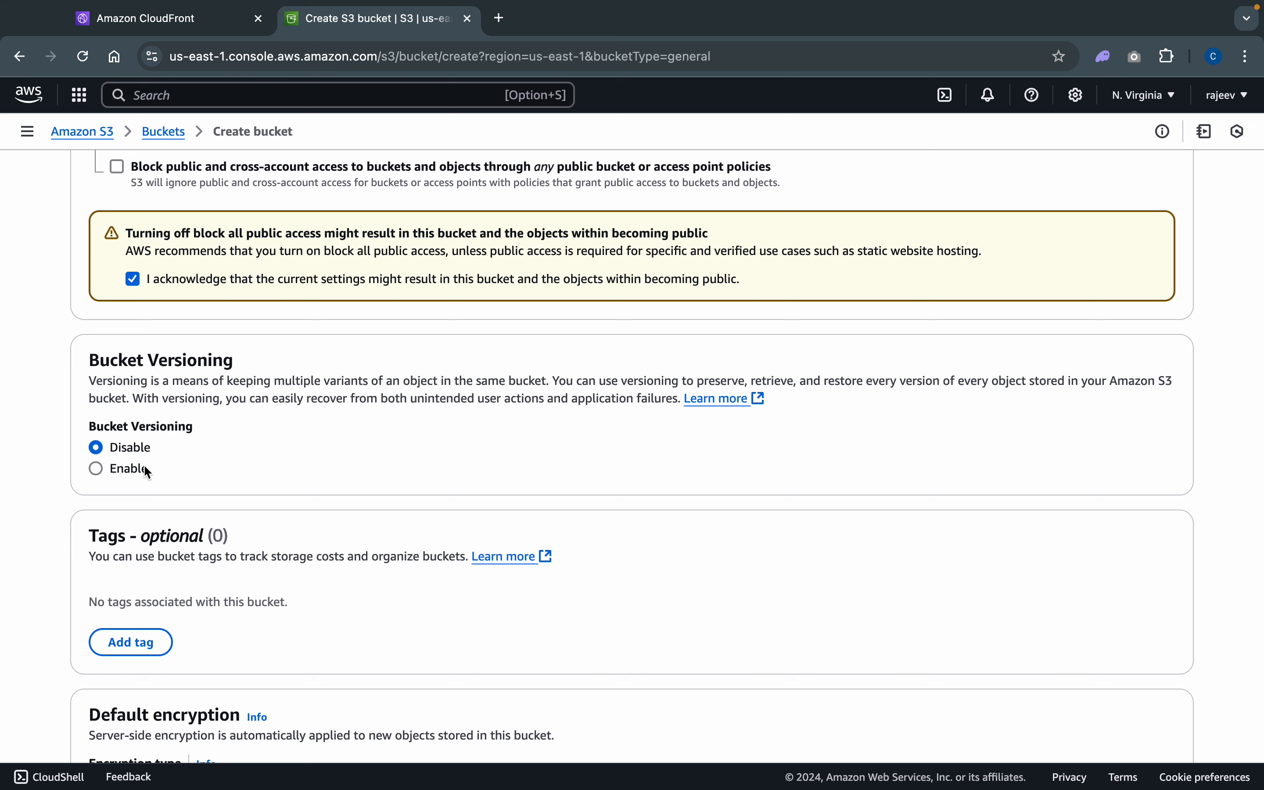
scroll(148, 472, down, 5)
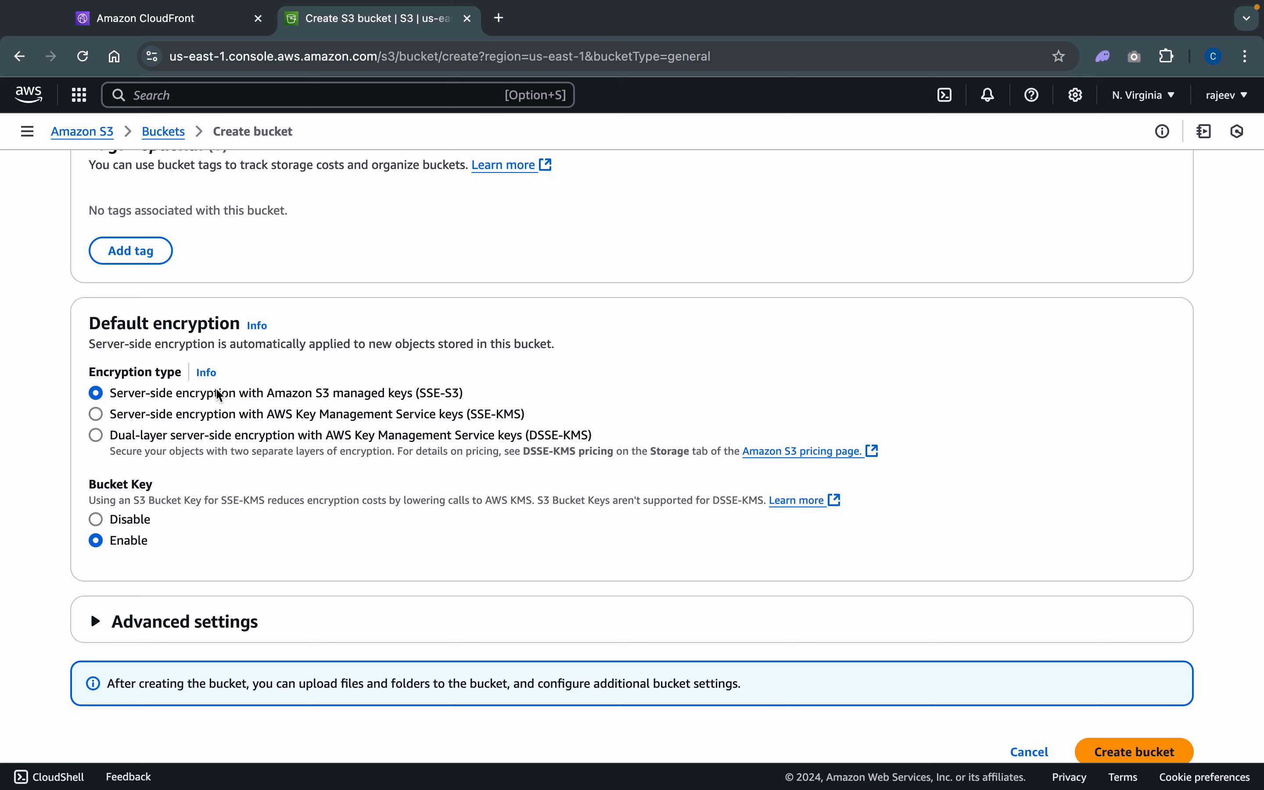
scroll(353, 491, down, 1)
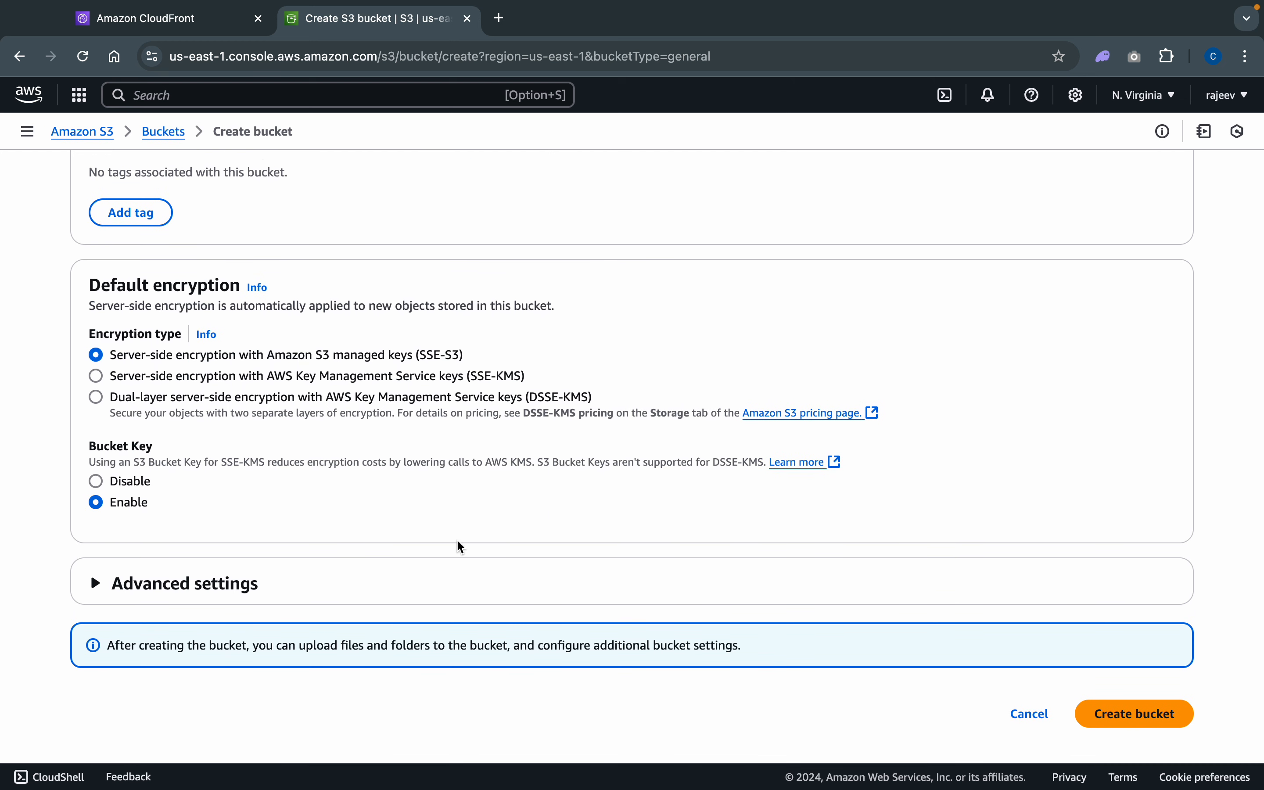
click(1118, 717)
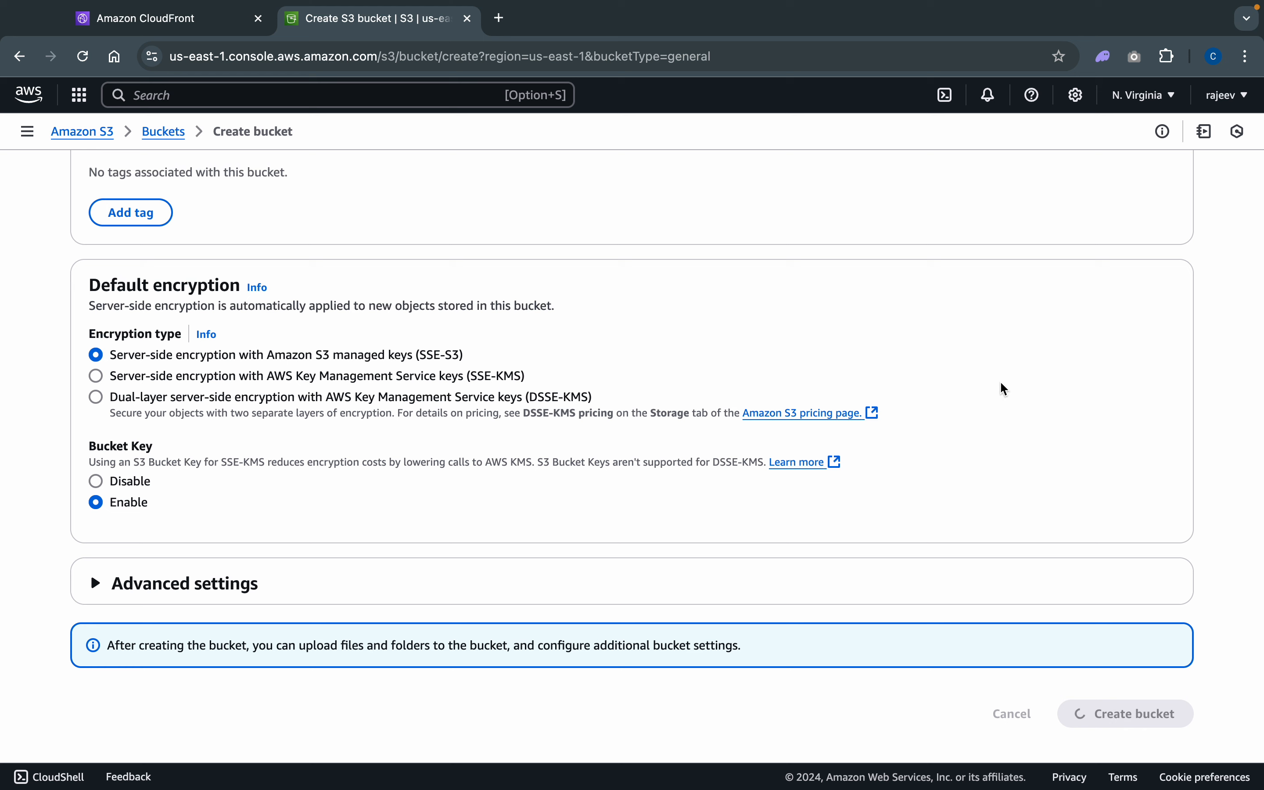
mouse_move(1071, 7)
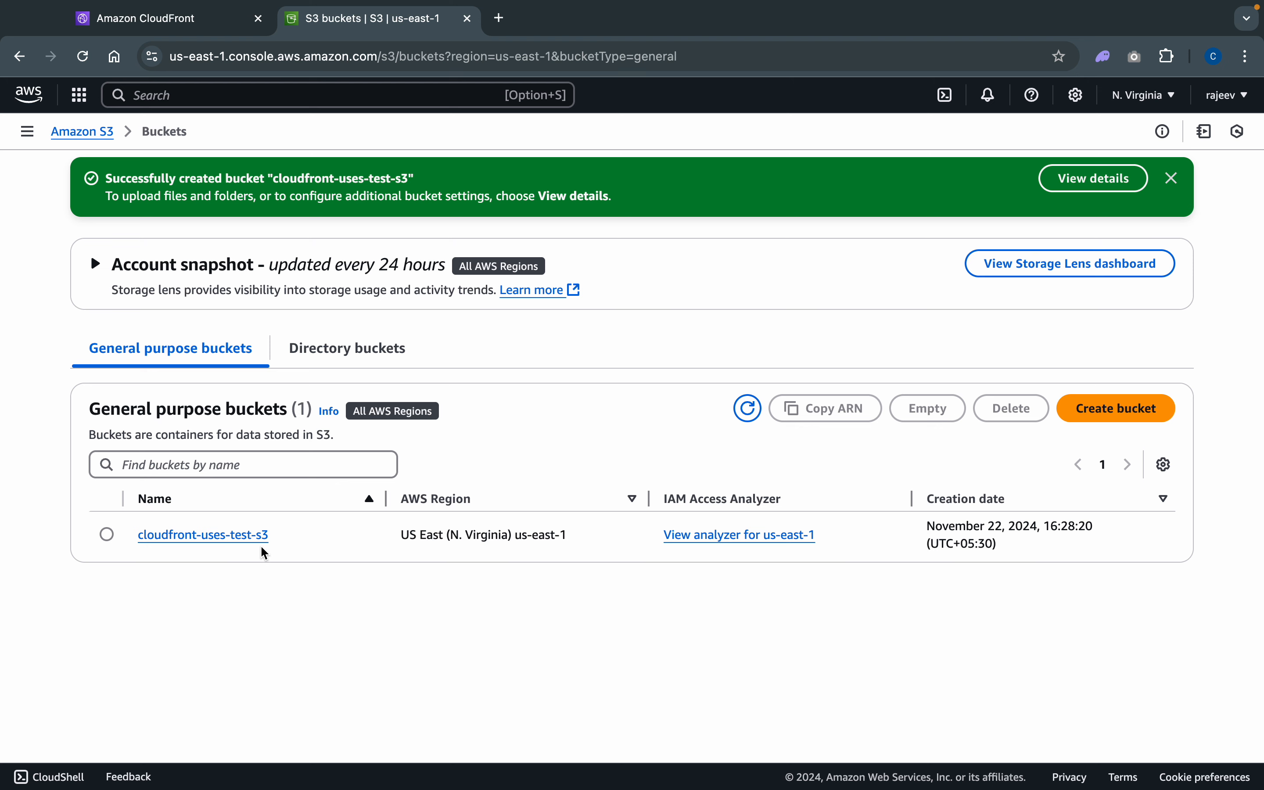
- In the cloudfront-uses-test-s3 bucket's upload, add LICENSE.MD, README.MD and index.html from Documents/DOCKER-CLASS/sample-website-example
click(223, 541)
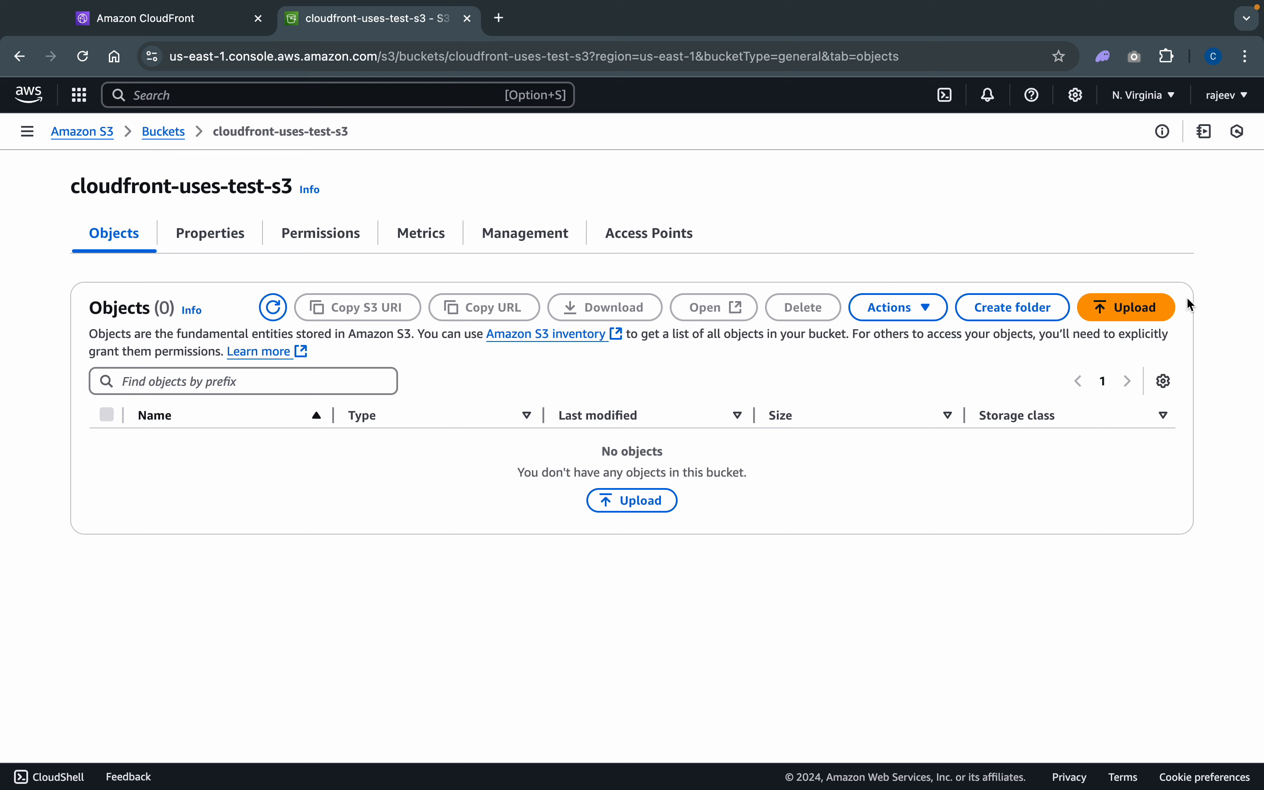
click(626, 506)
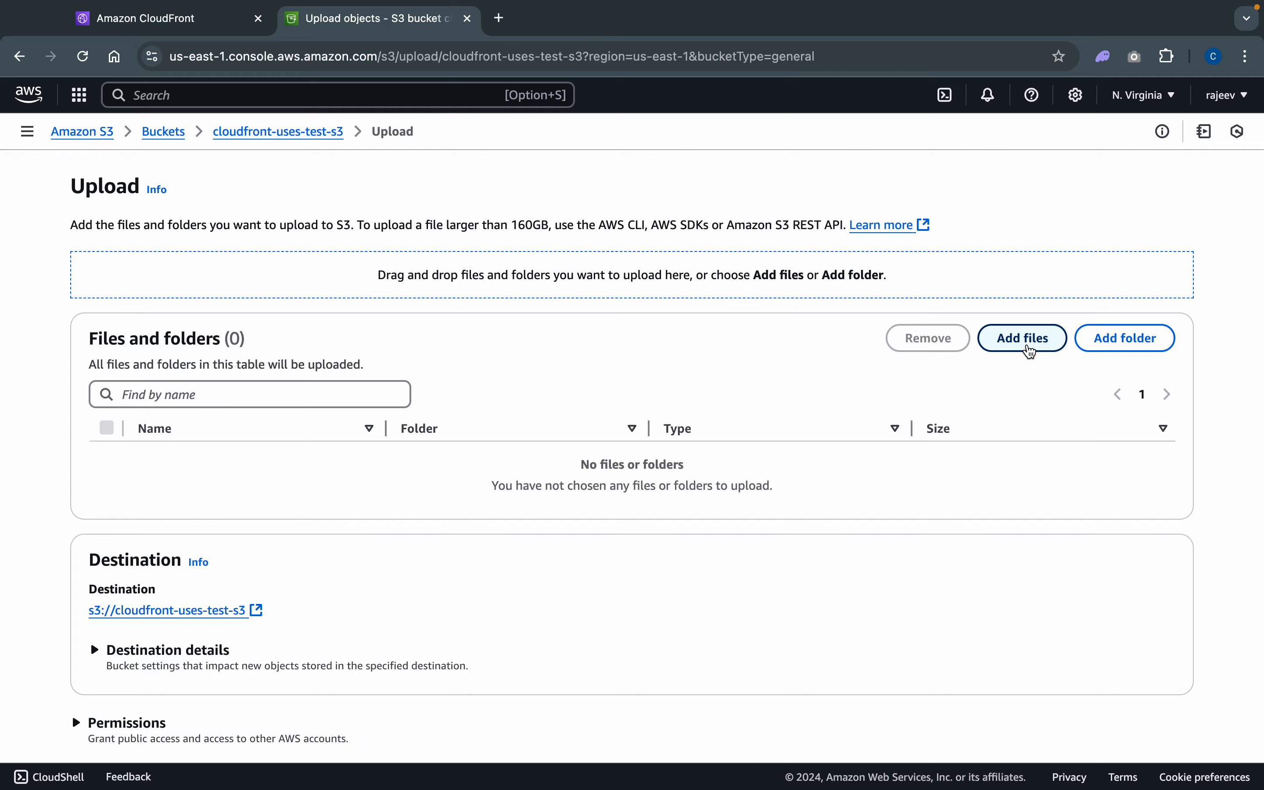
click(1031, 351)
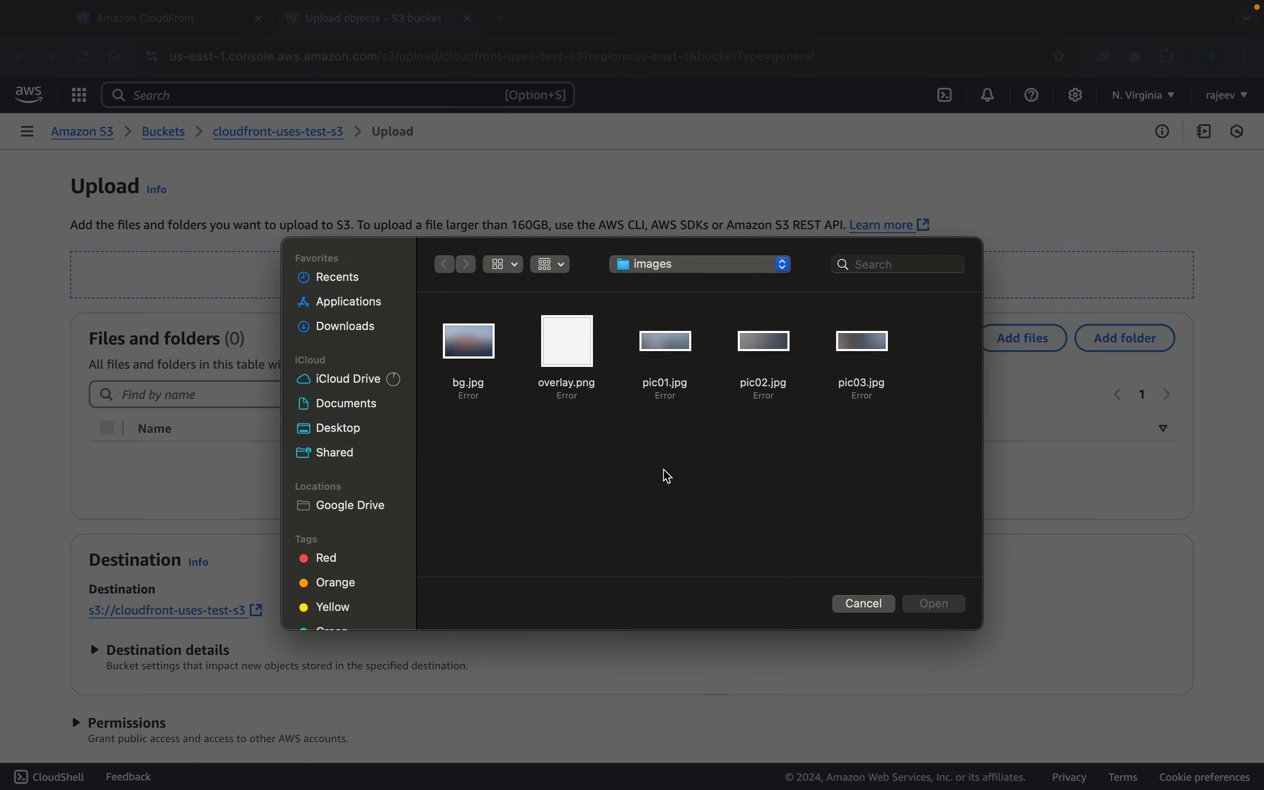
click(366, 403)
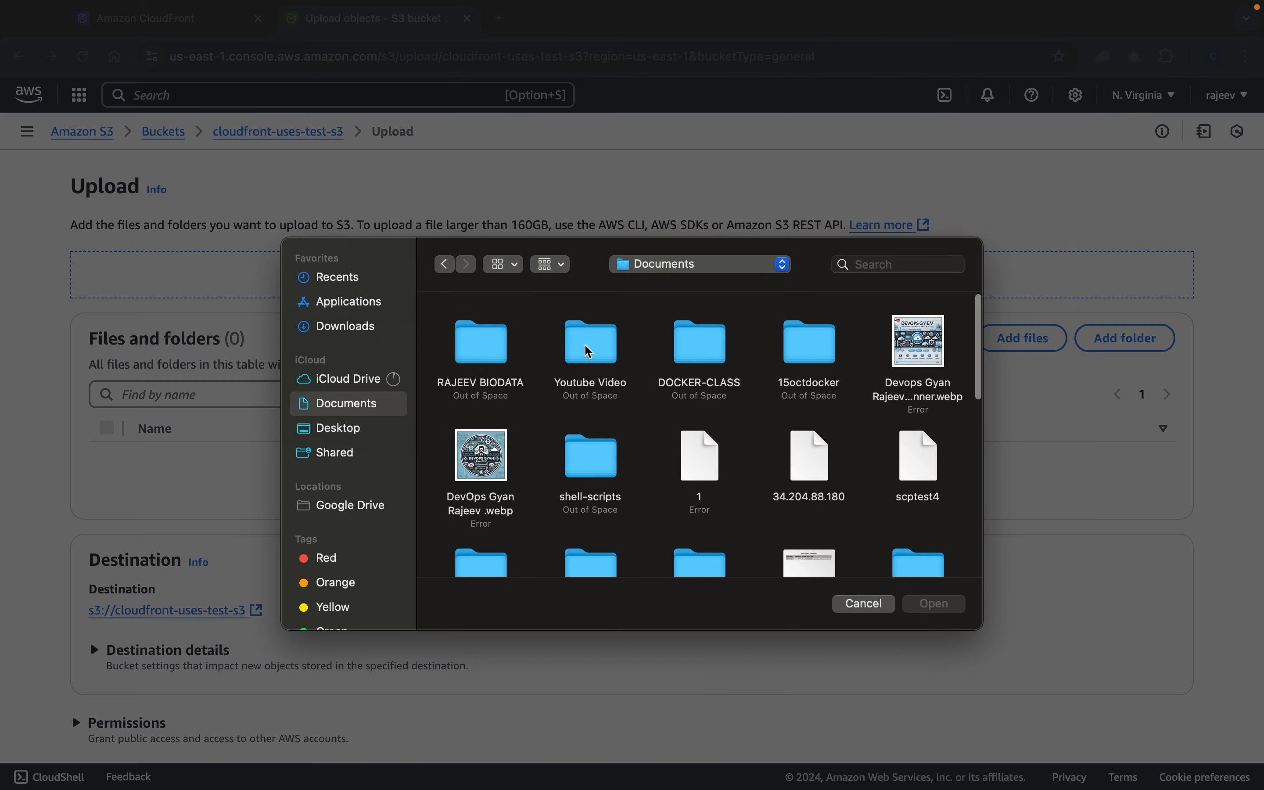
double_click(702, 352)
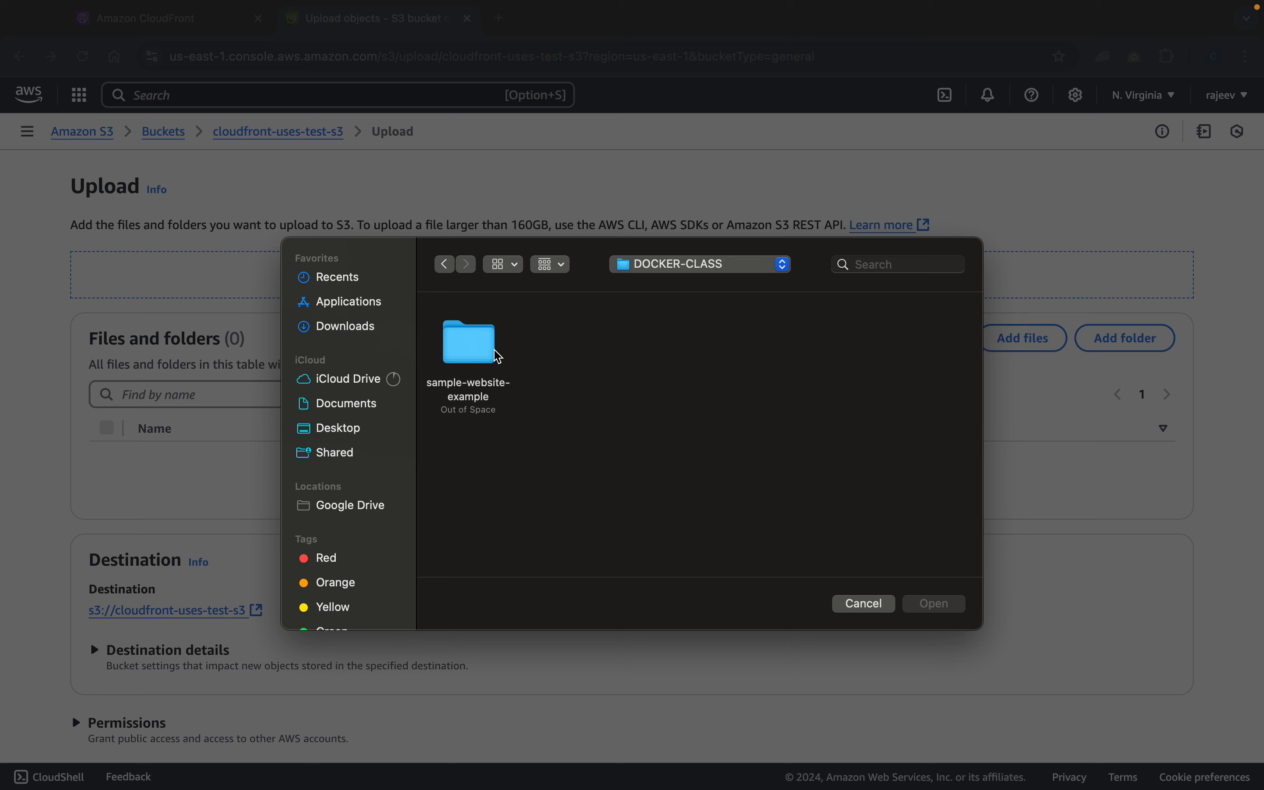
double_click(472, 356)
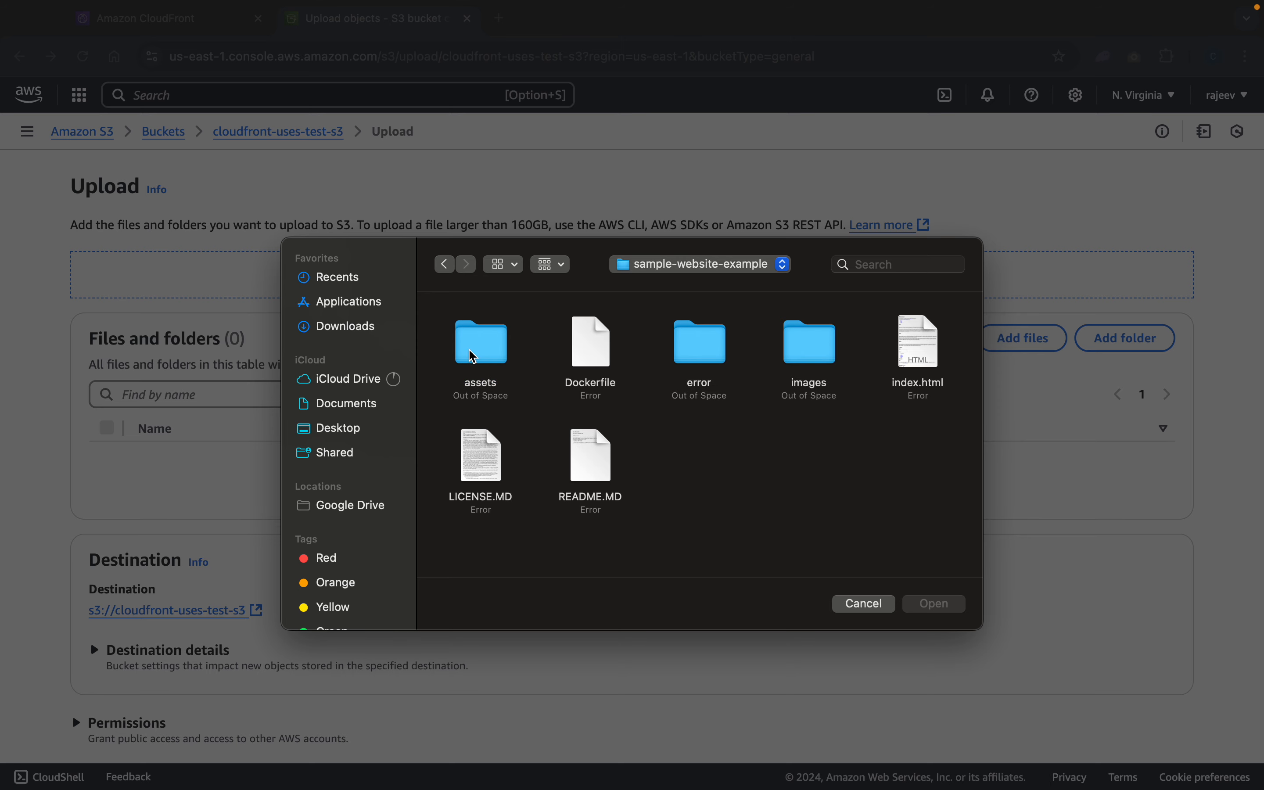
click(480, 469)
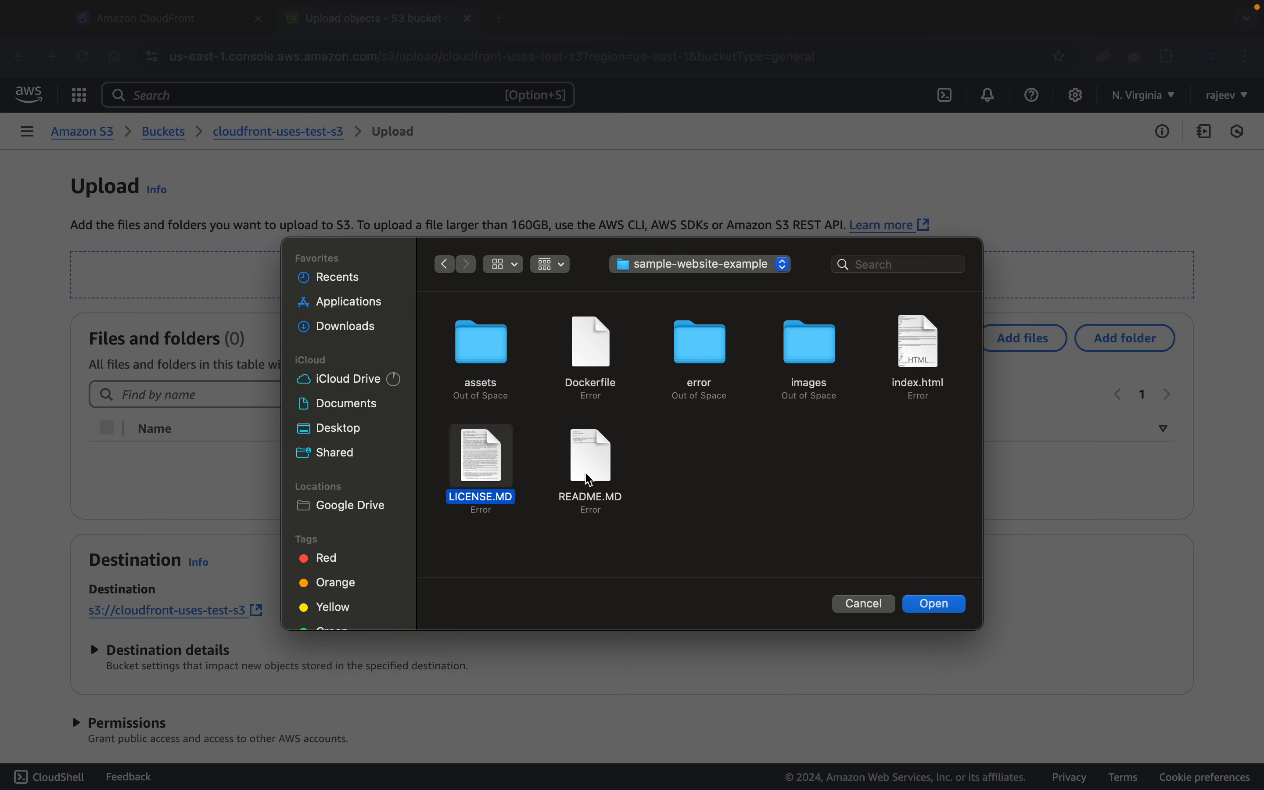
super+click(588, 472)
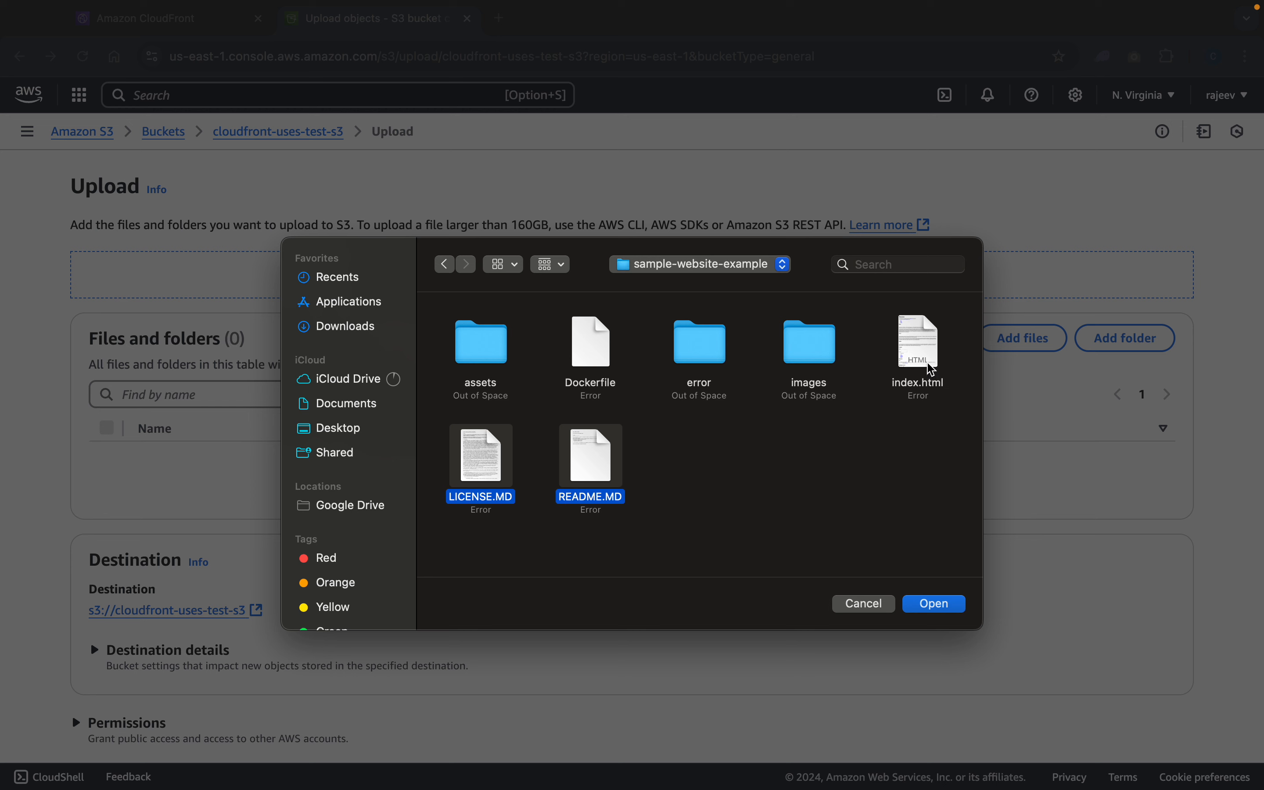
super+click(932, 373)
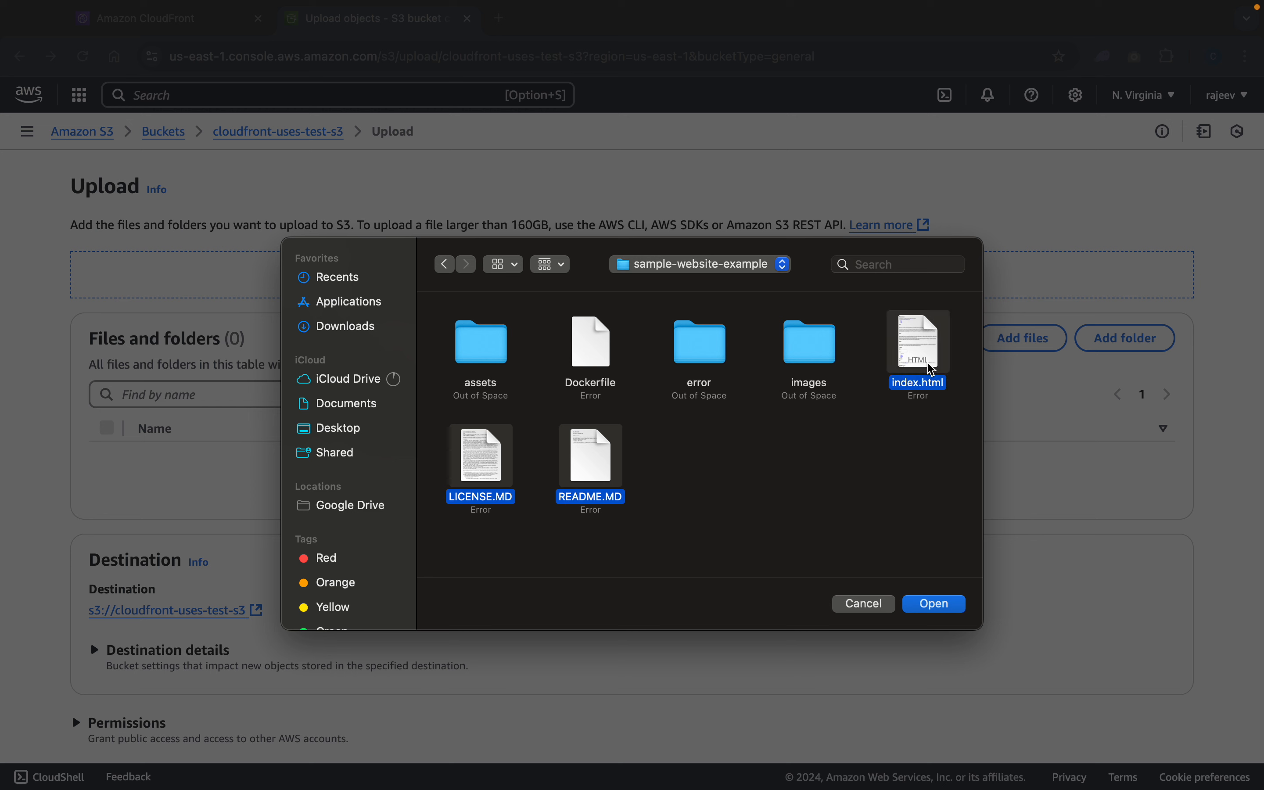
click(945, 608)
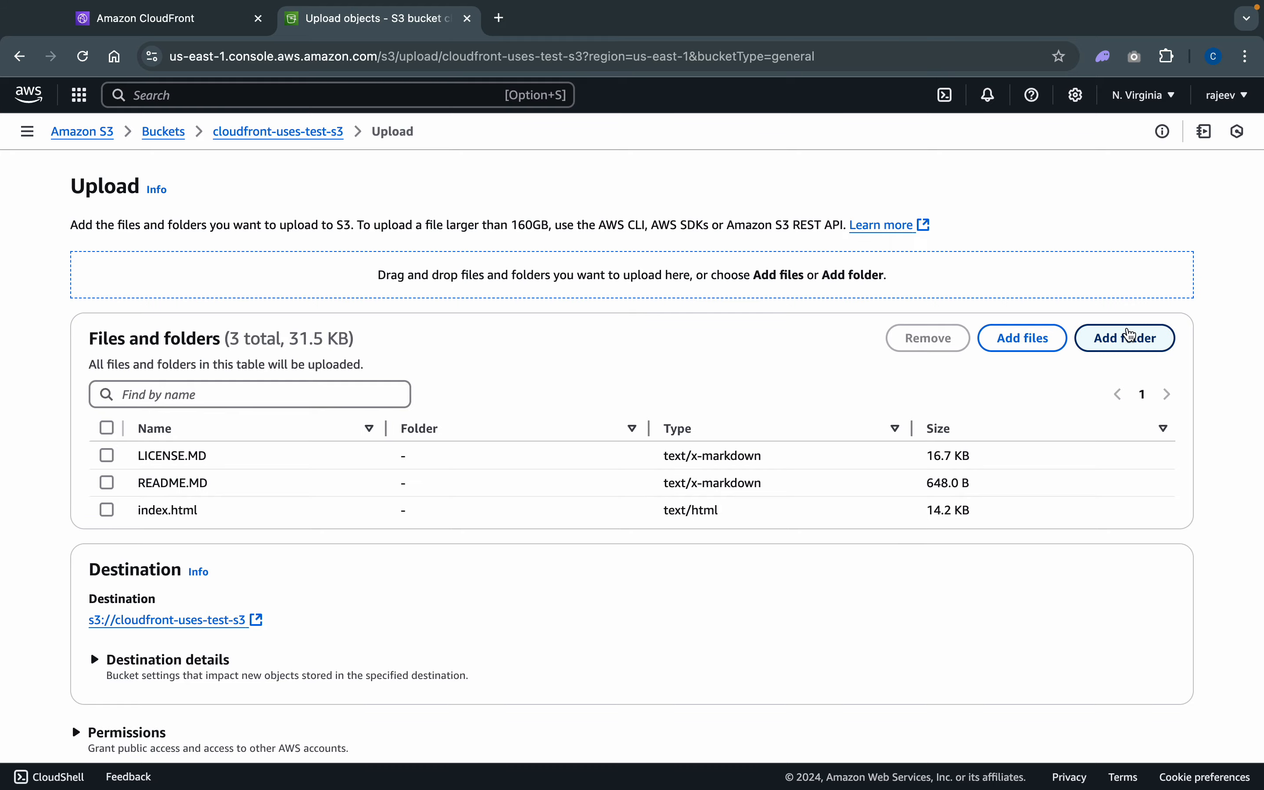
- Add the assets folder from sample-website-example to the upload list and allow the browser to upload its files
click(1131, 337)
click(470, 355)
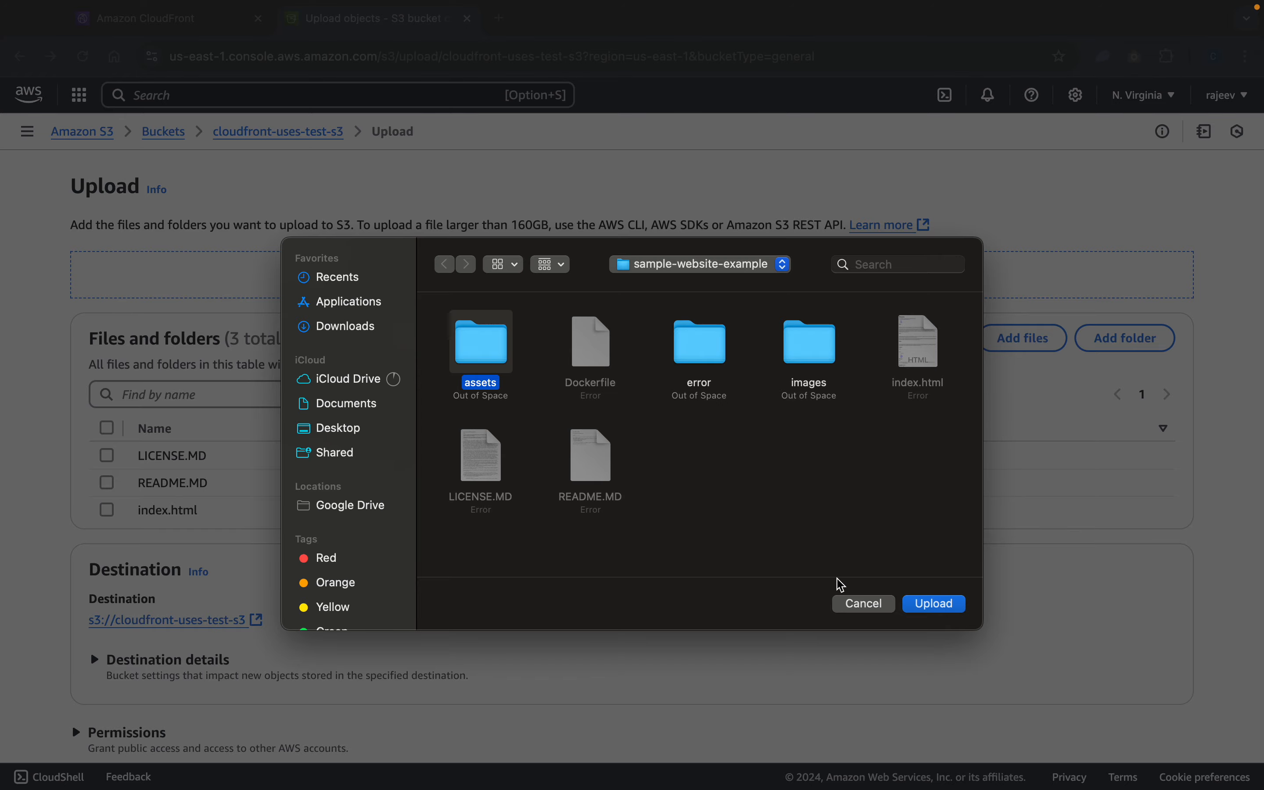
click(954, 609)
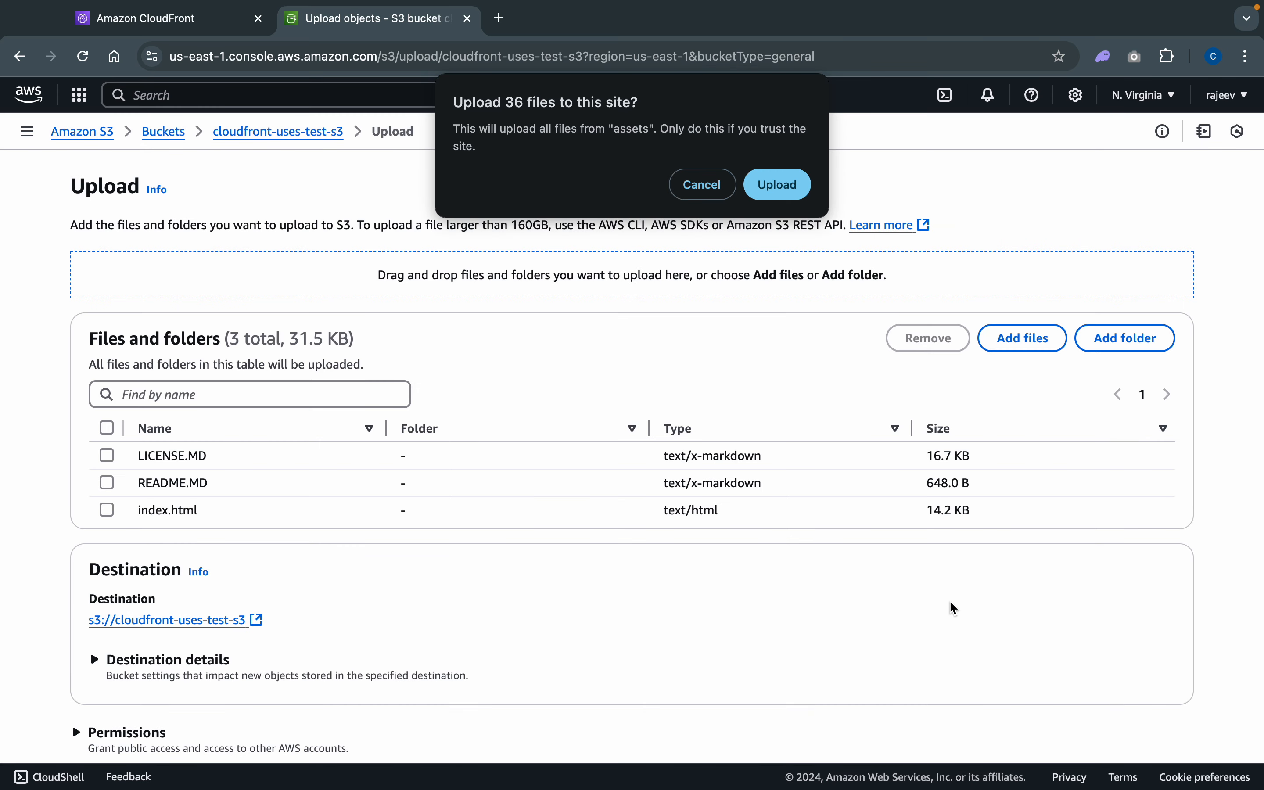
click(786, 186)
- Add the error folder from sample-website-example to the upload list and confirm the browser's upload request
click(1126, 337)
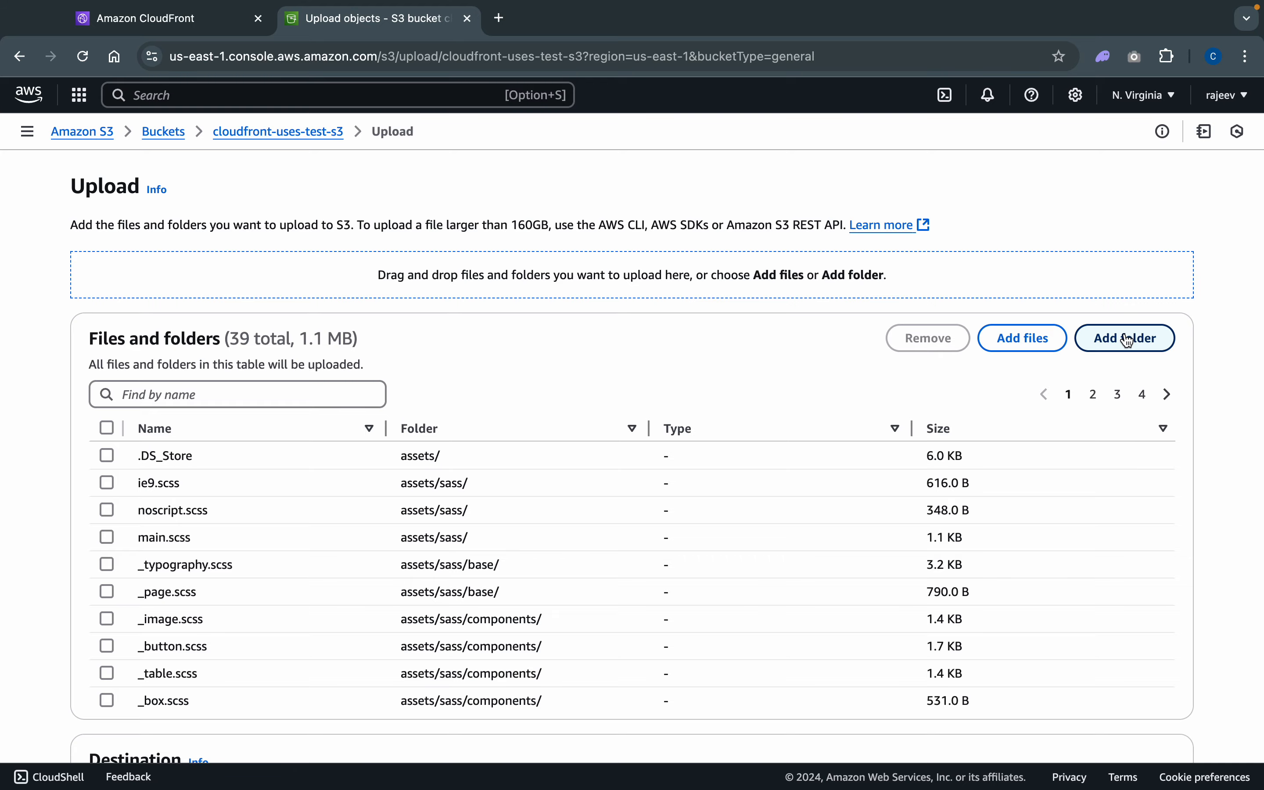
click(668, 271)
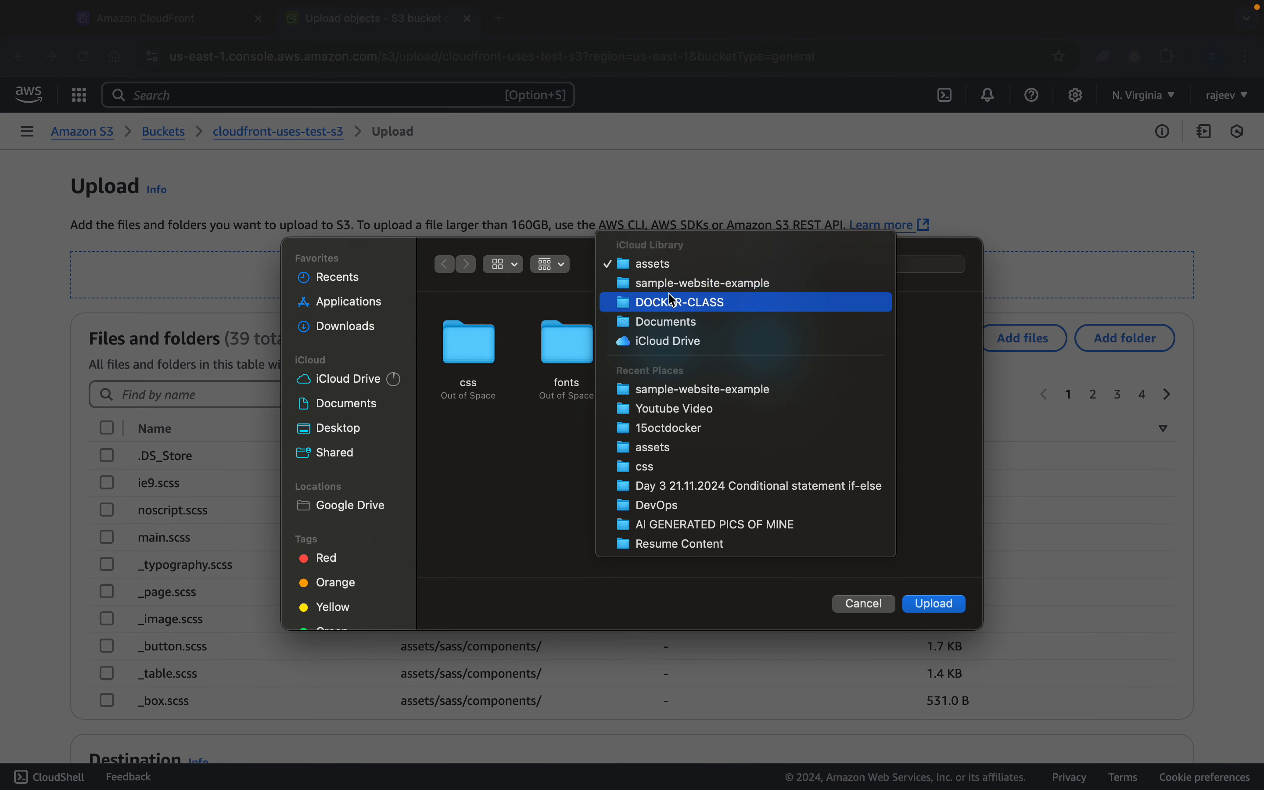
click(673, 285)
click(711, 368)
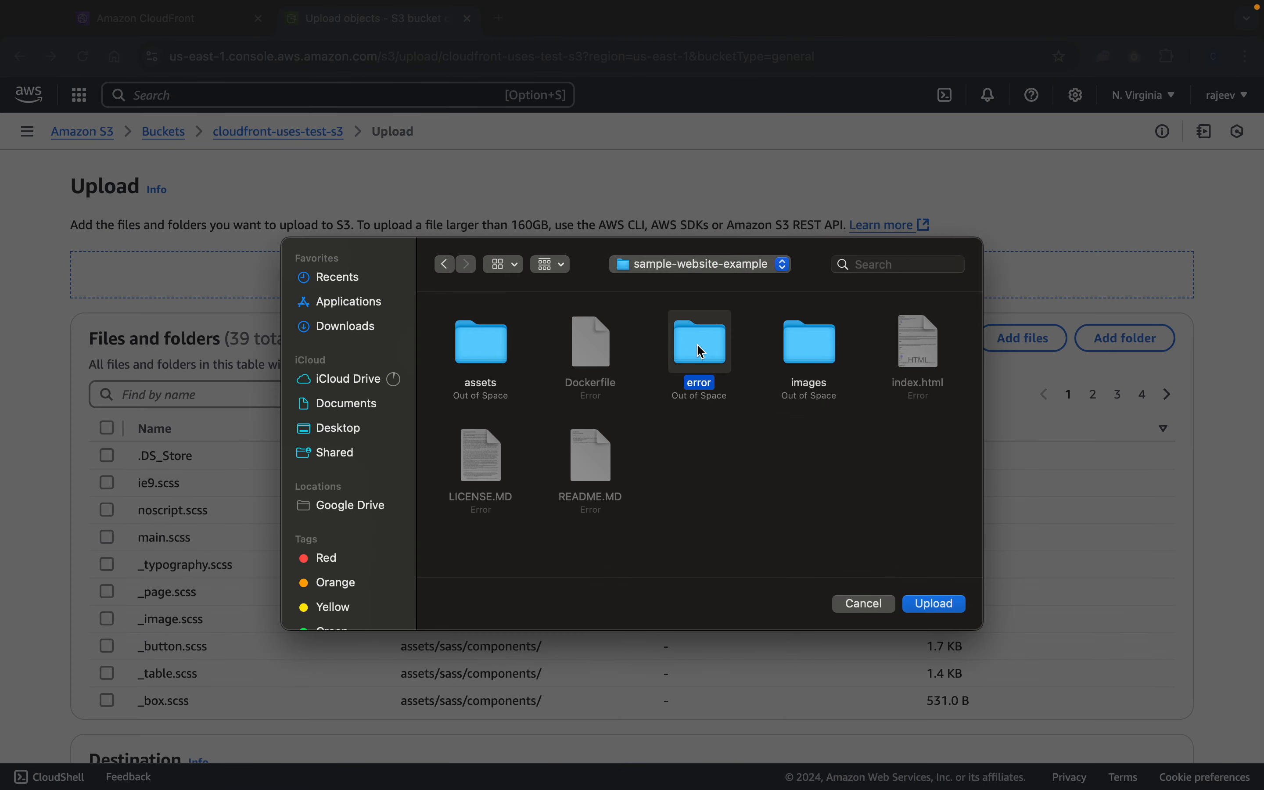
click(931, 606)
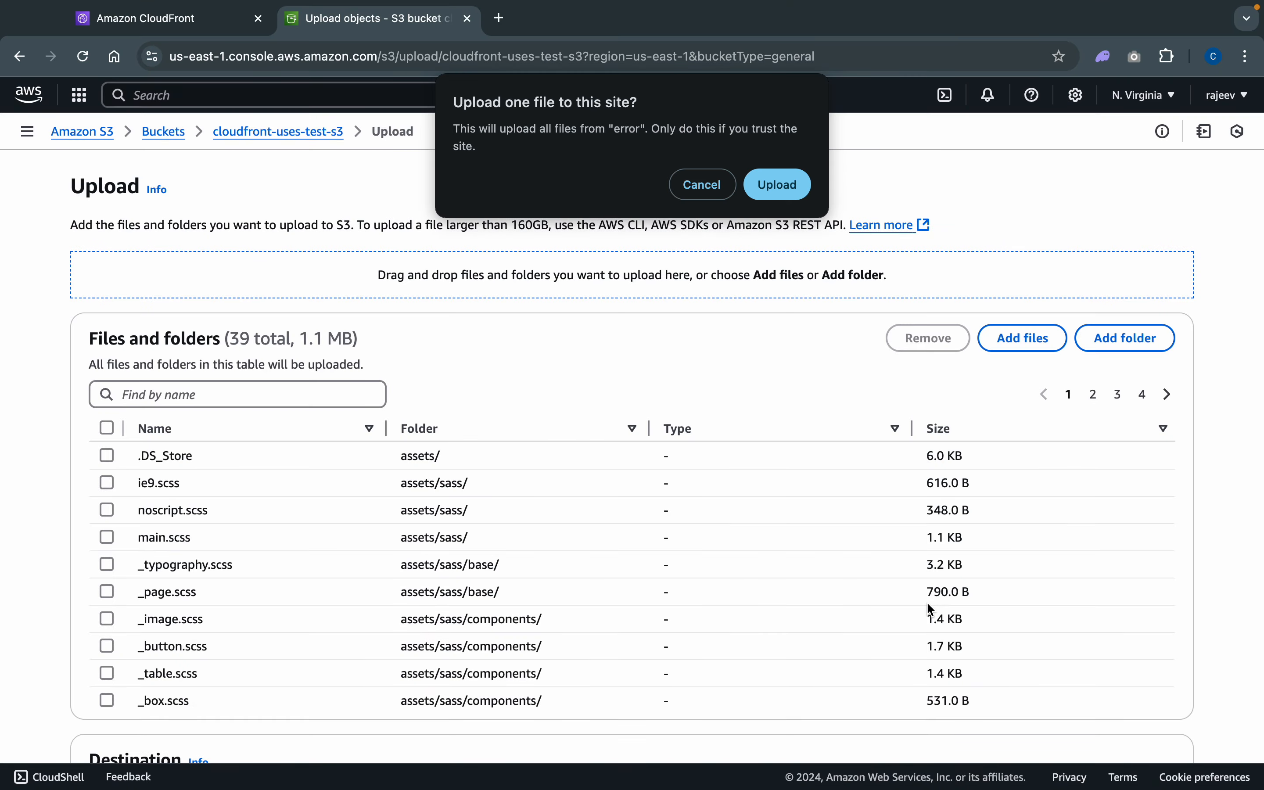
click(777, 182)
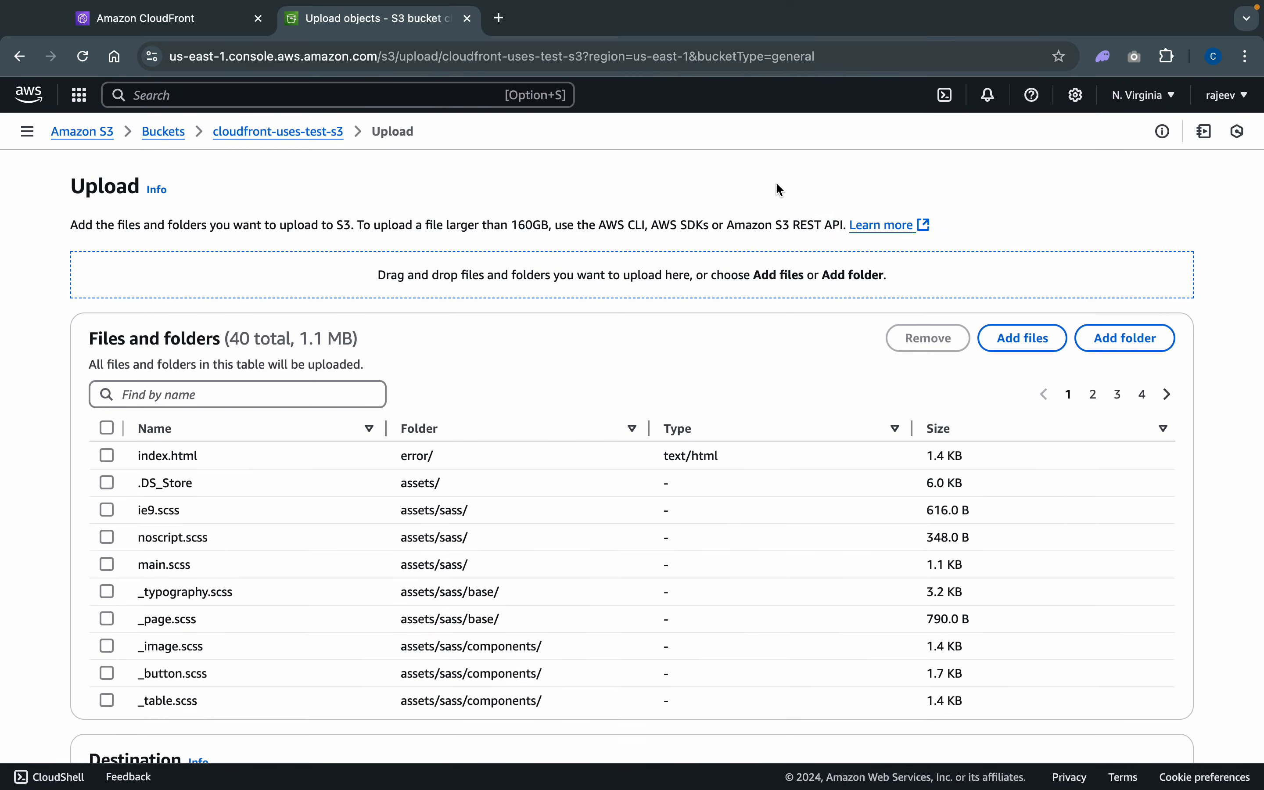
- Add the images folder from sample-website-example to the upload list and allow the browser to upload its files
click(1128, 337)
click(728, 273)
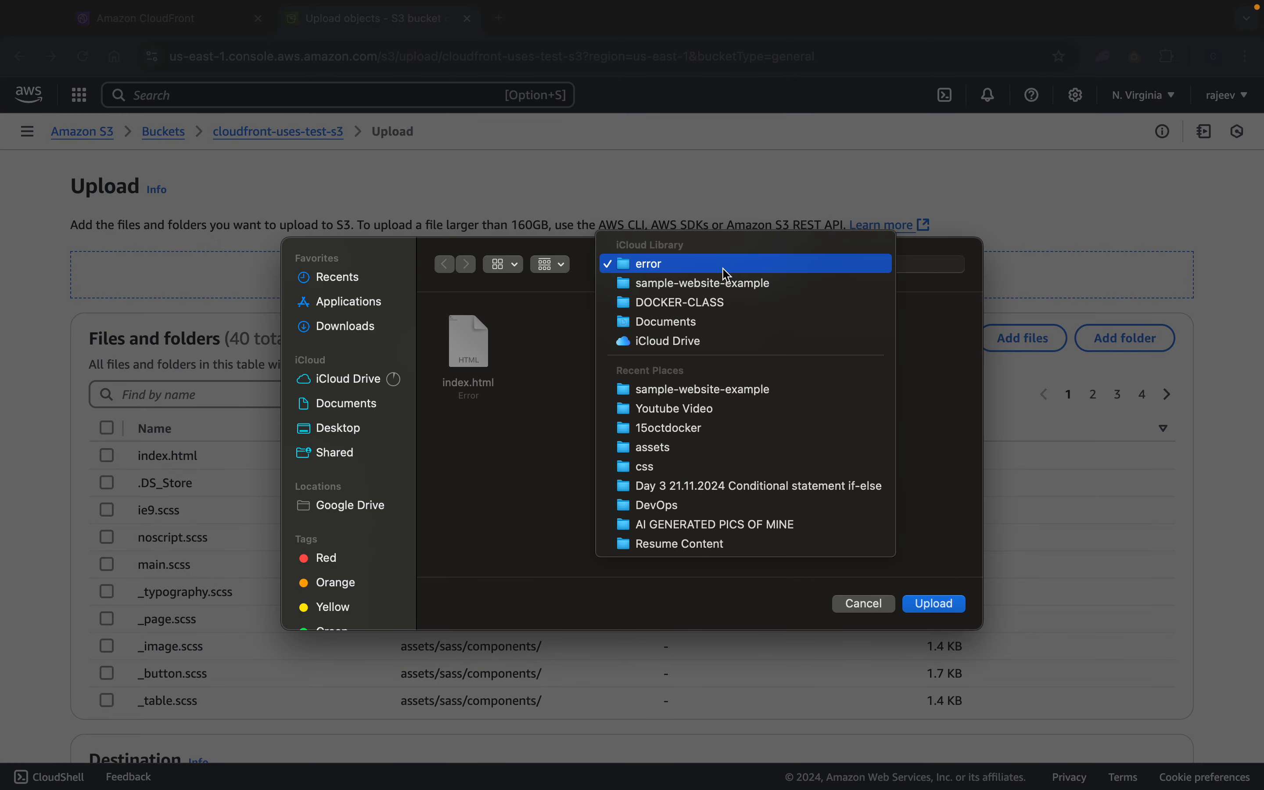
click(723, 286)
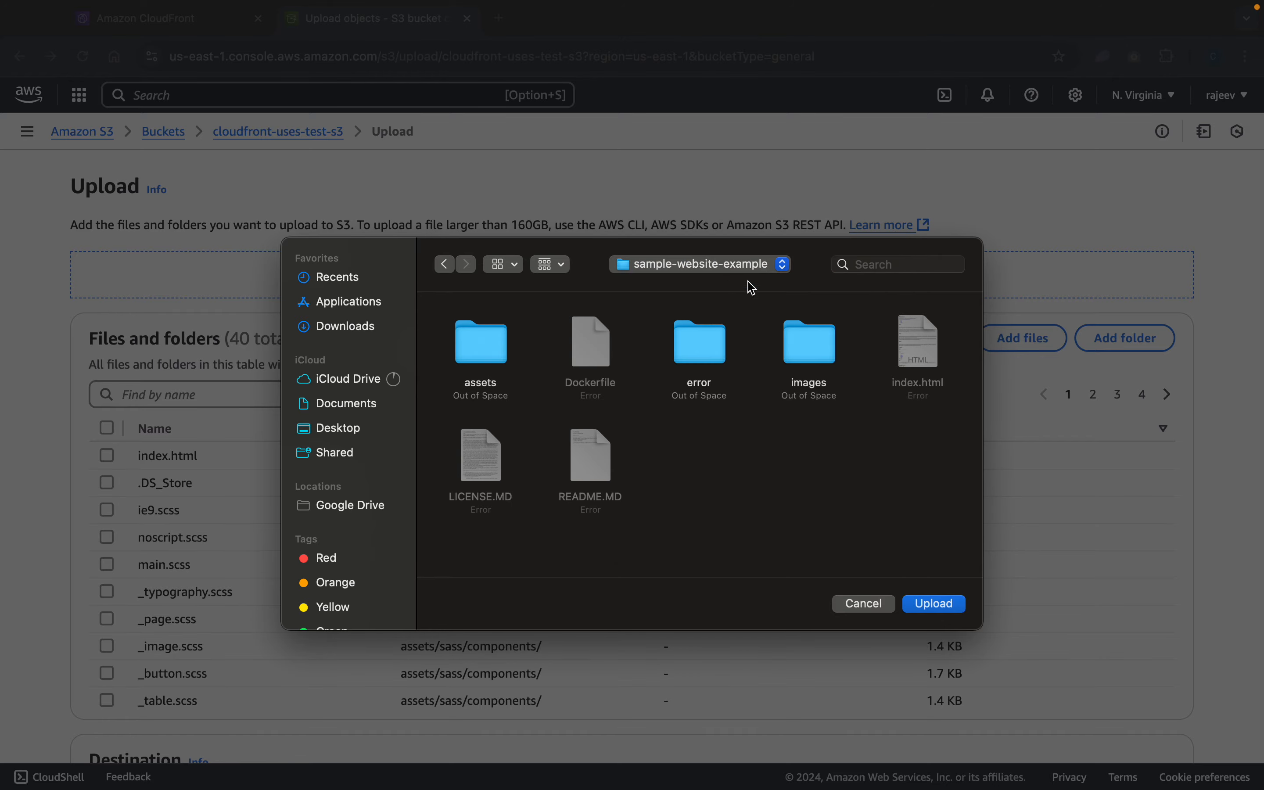
click(808, 344)
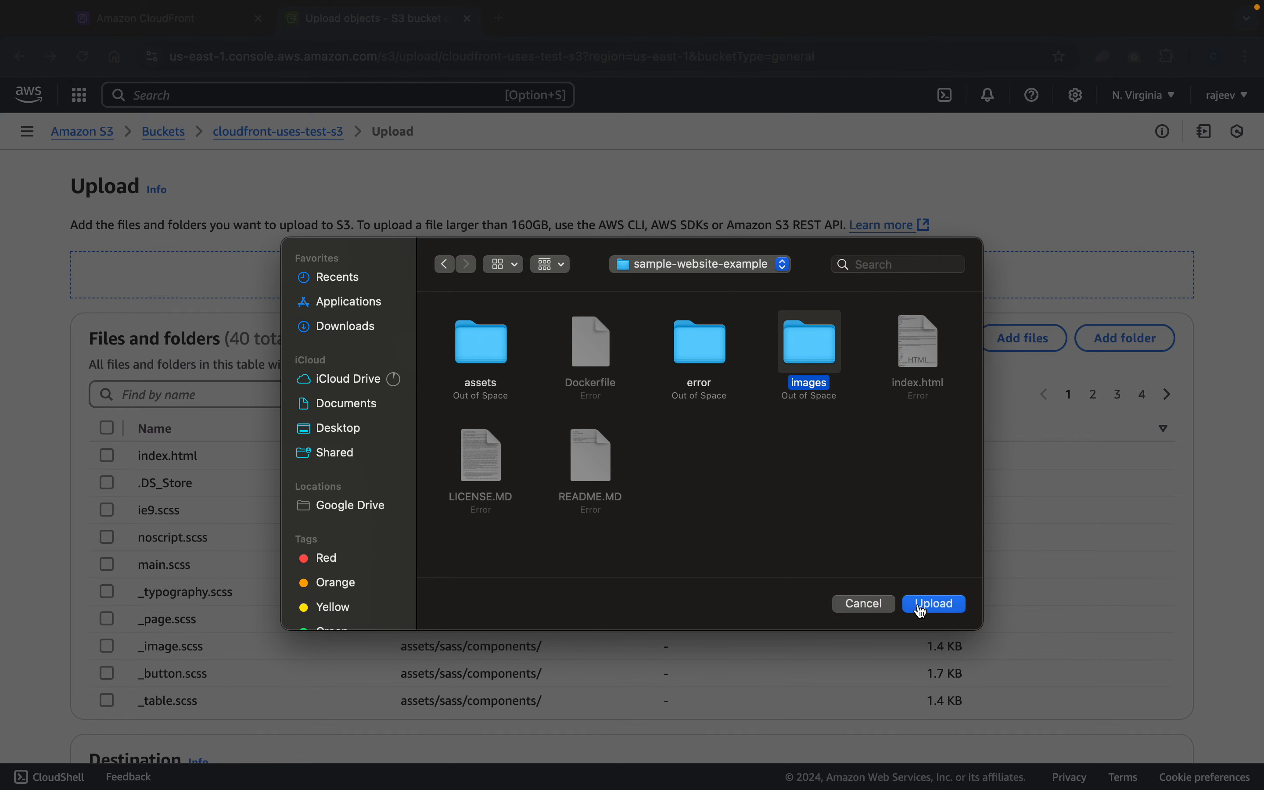
click(934, 604)
click(777, 185)
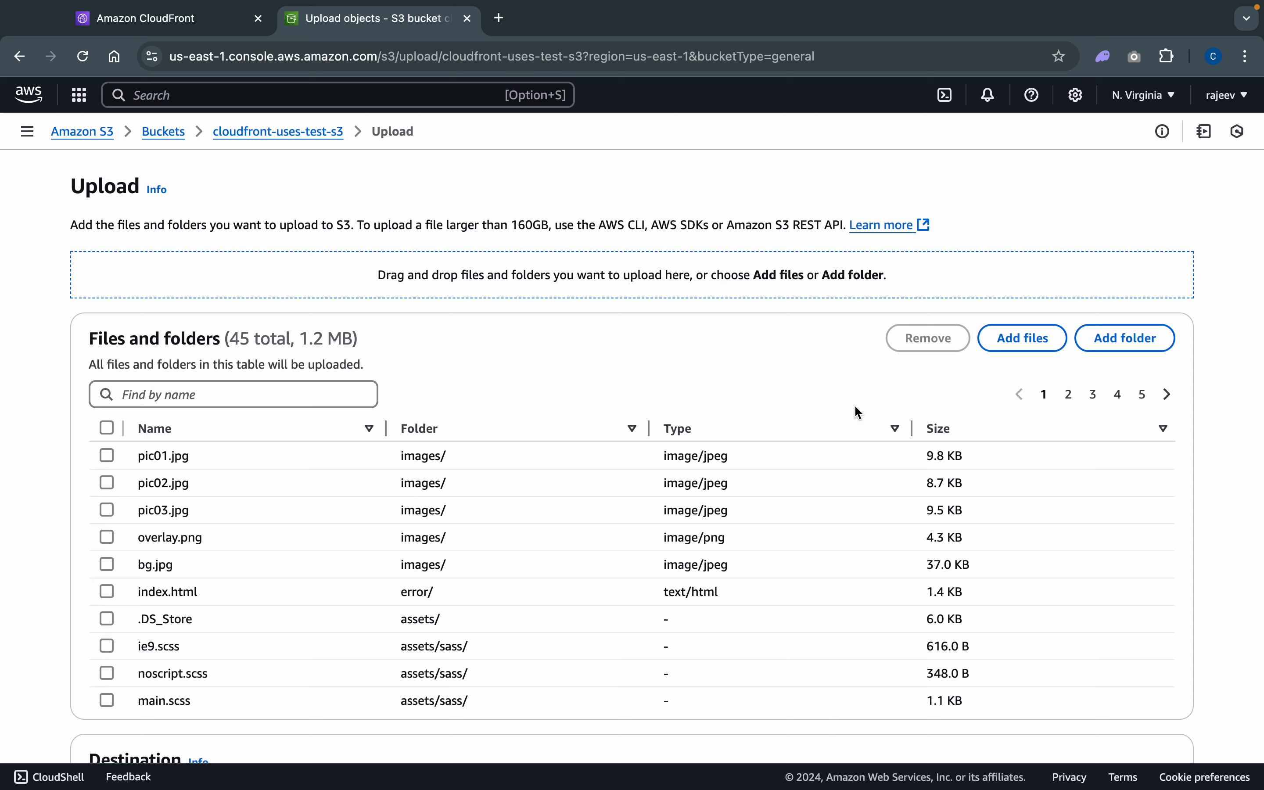
- Upload all listed files and folders to the cloudfront-uses-test-s3 bucket, and close the upload status page
scroll(854, 404, down, 5)
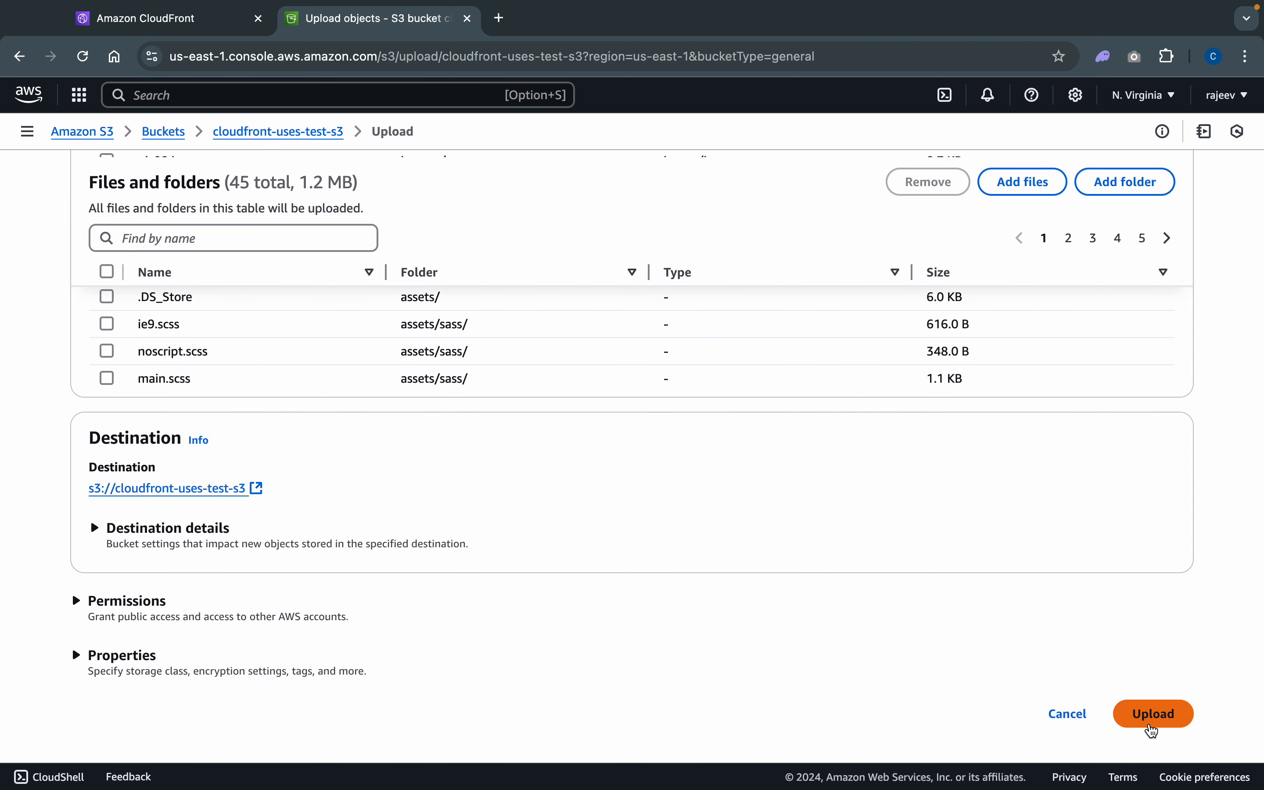
click(1149, 725)
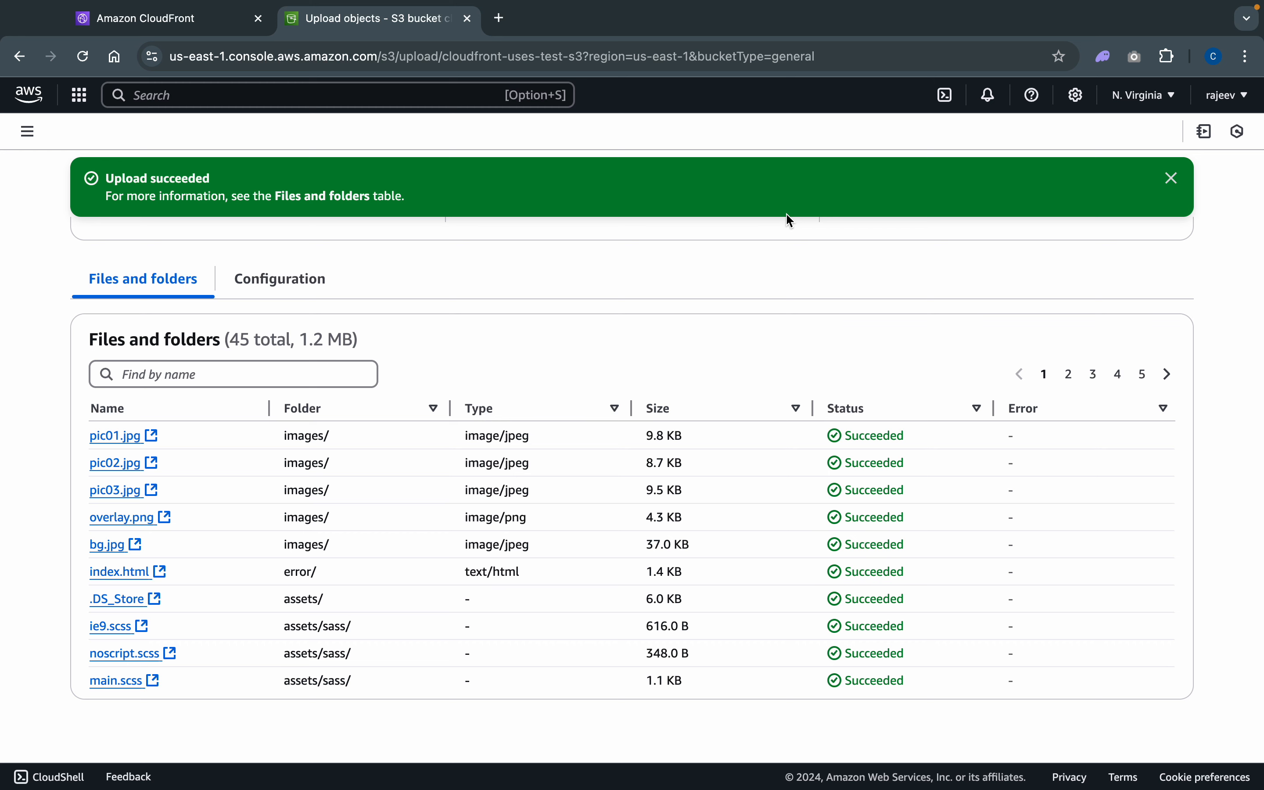
click(1170, 178)
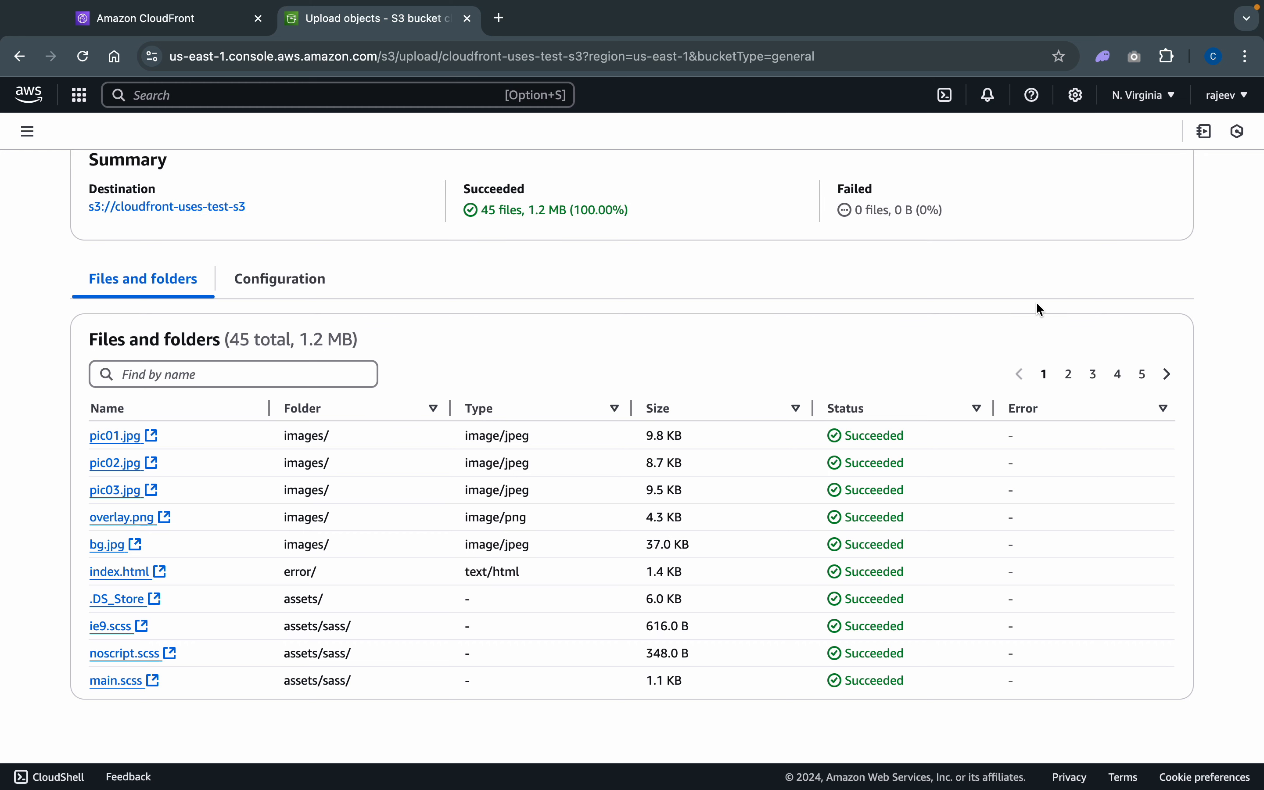
scroll(1039, 310, up, 3)
click(1173, 162)
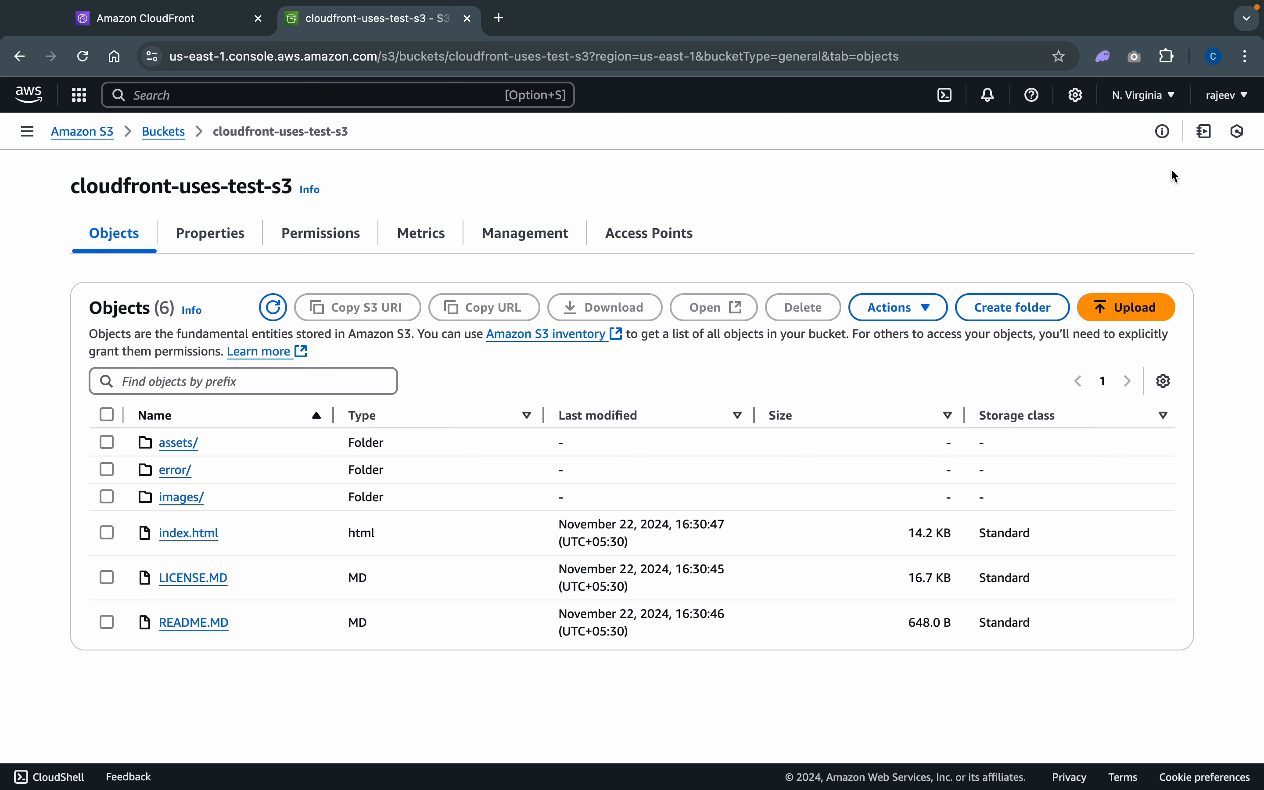
- Edit the static website hosting property of the cloudfront-uses-test-s3 bucket and enable hosting
click(211, 233)
scroll(562, 558, down, 20)
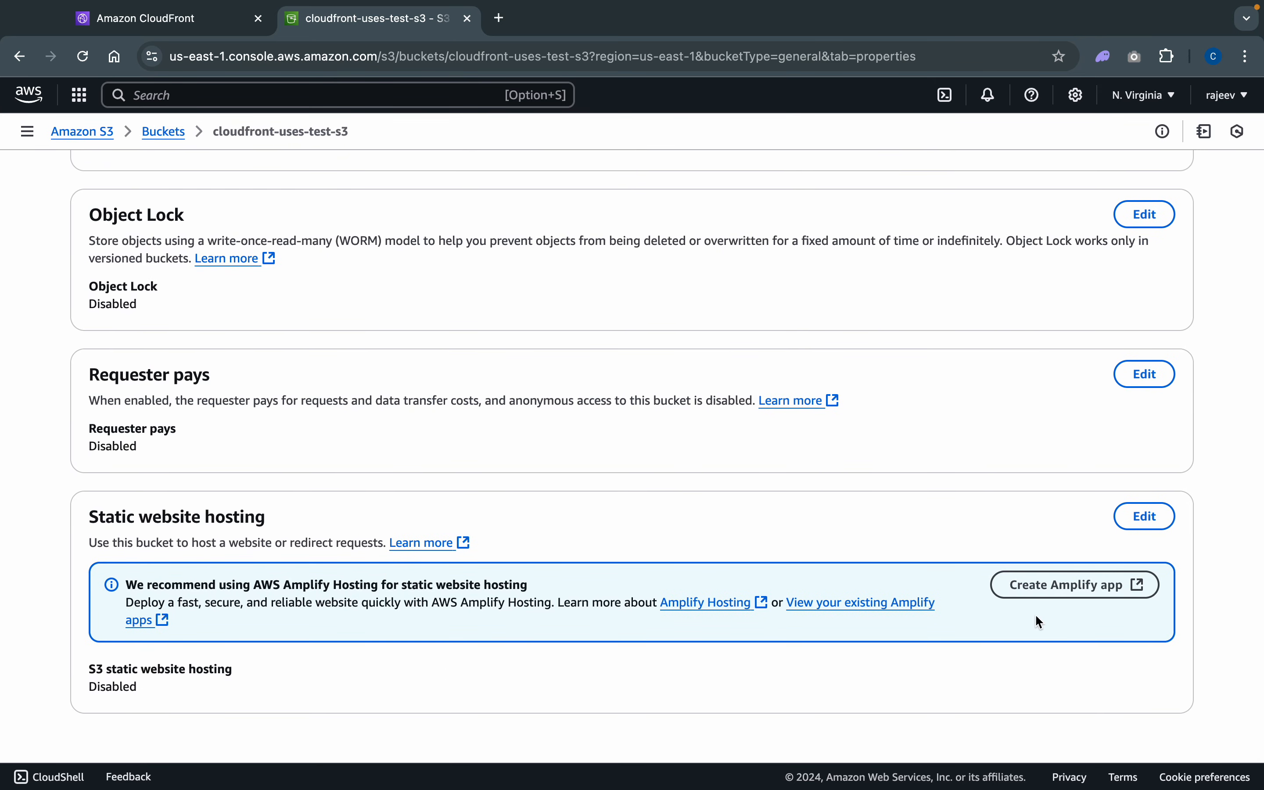
click(1145, 516)
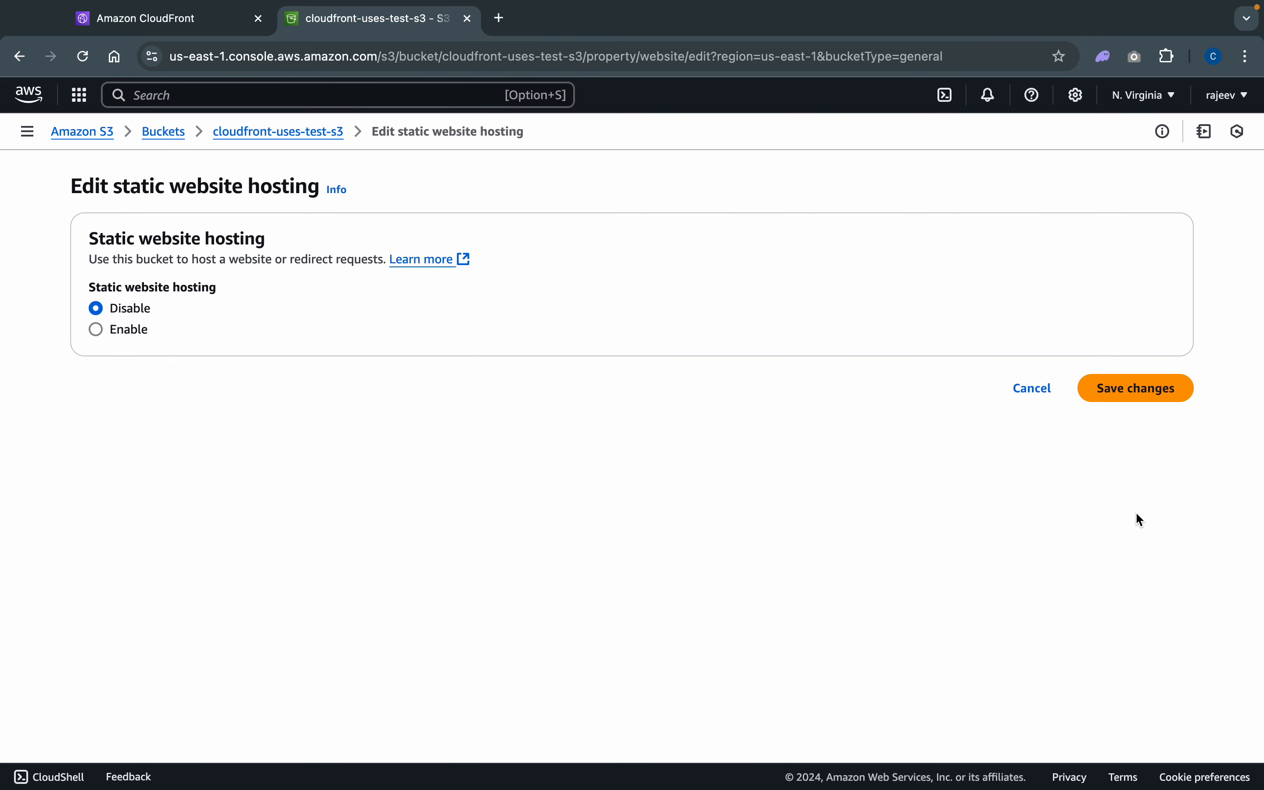
click(131, 328)
scroll(530, 447, down, 6)
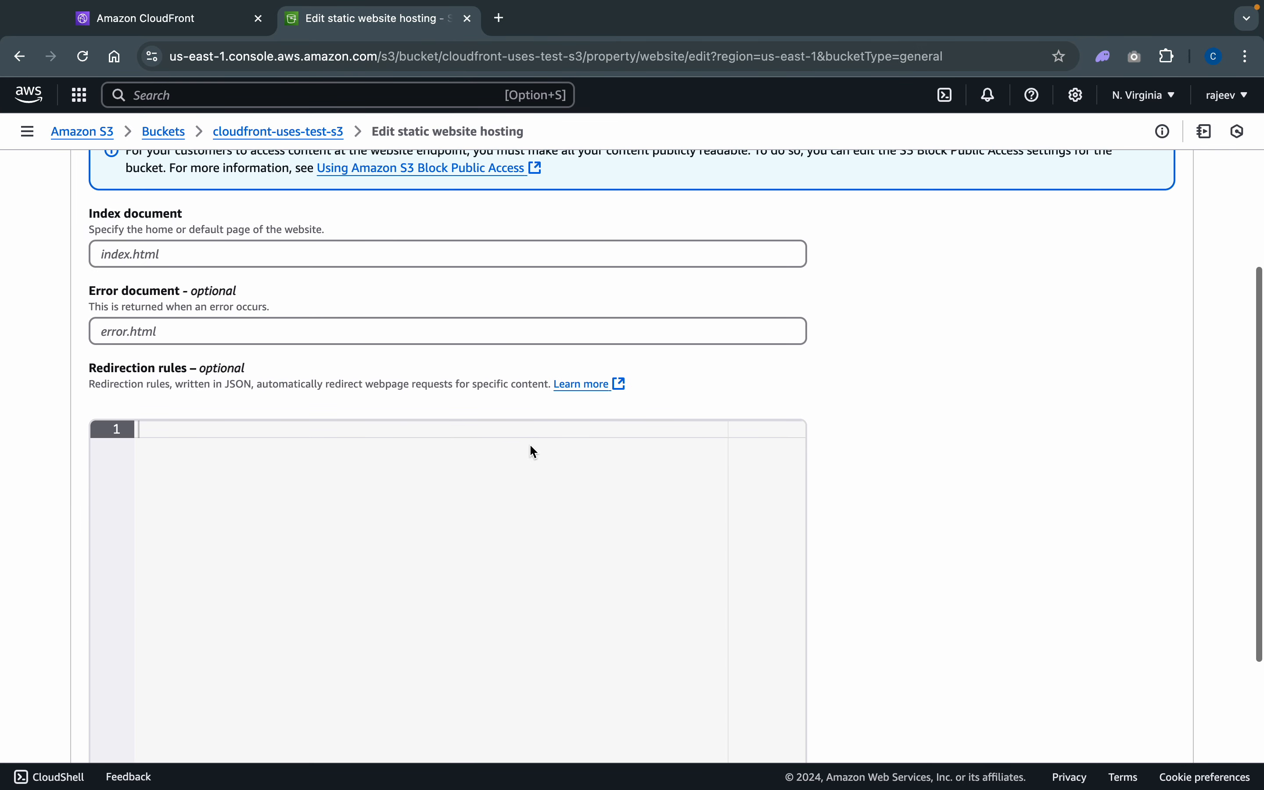
- Set the index document to index.html, leave the error document and redirection rules empty, and save the static website hosting changes
click(255, 250)
text(i)
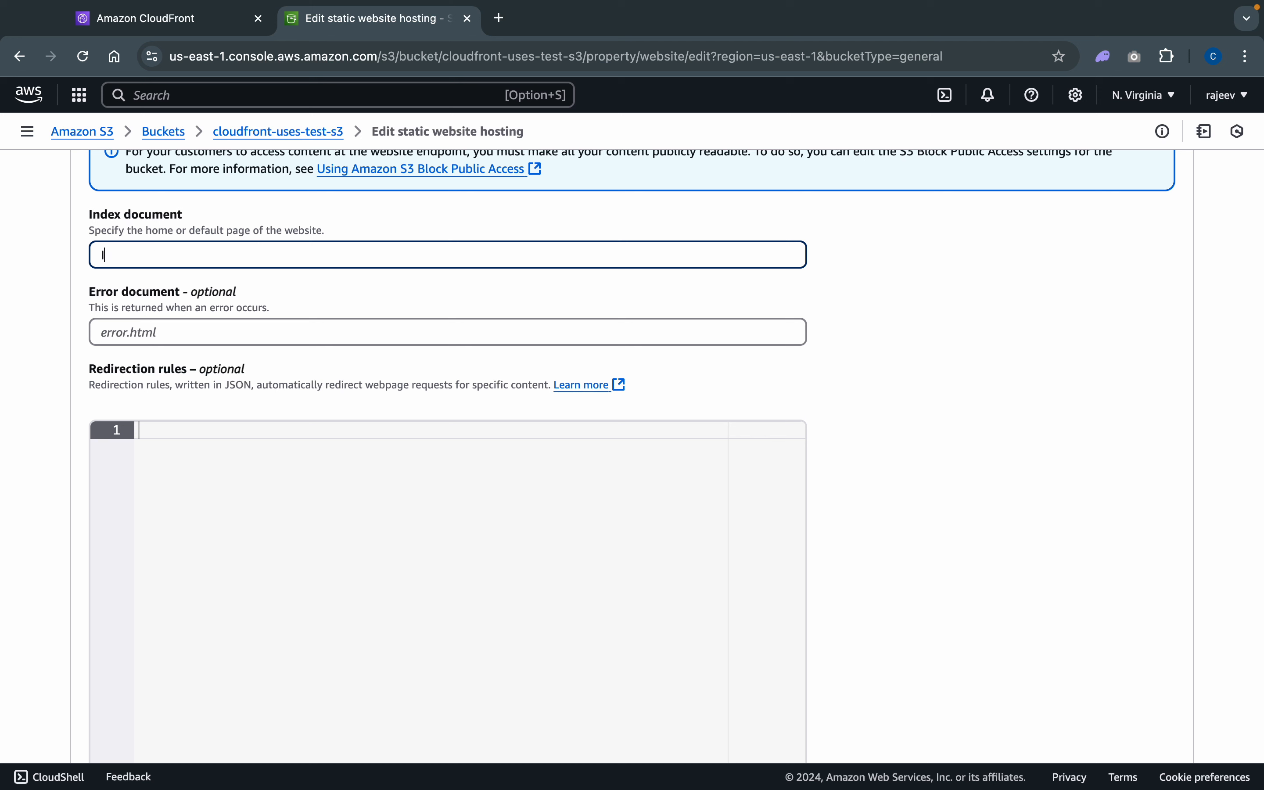
key(BackSpace)
text(index.html)
scroll(837, 400, down, 5)
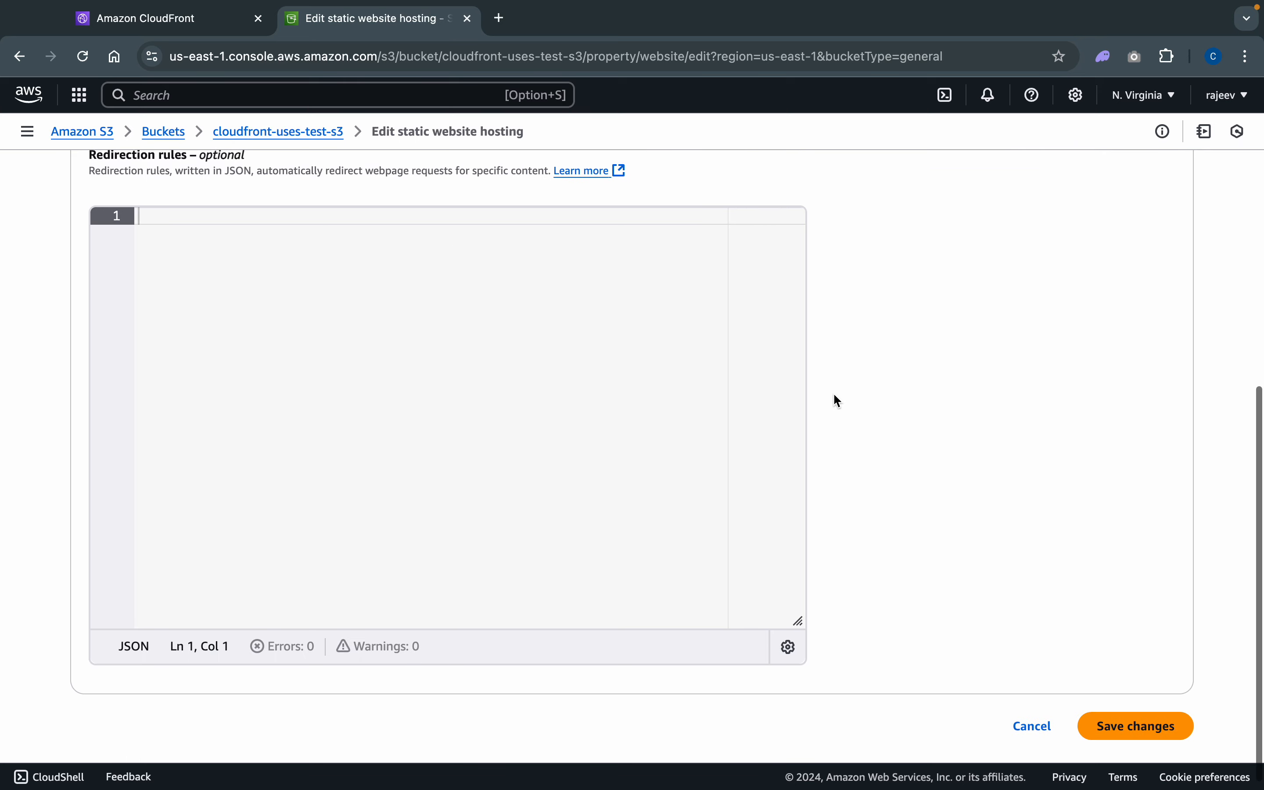
scroll(838, 401, up, 10)
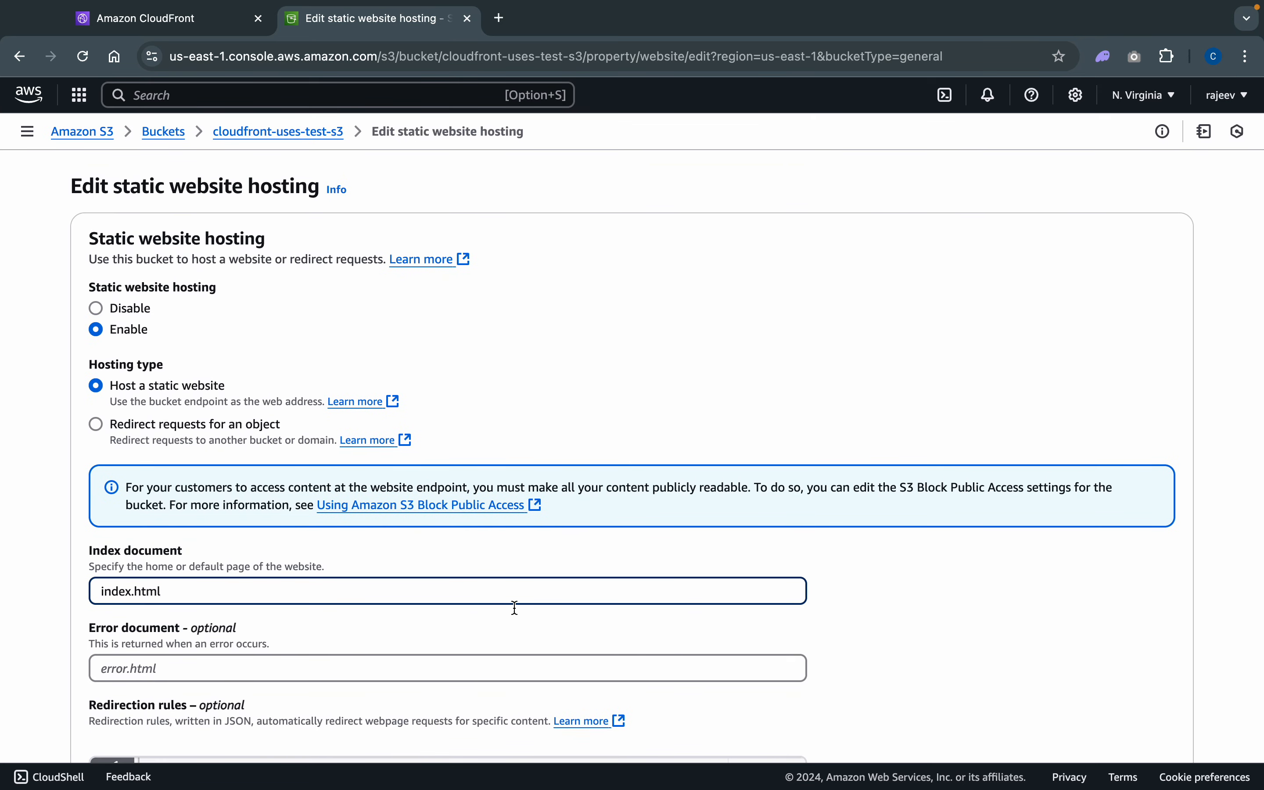
scroll(529, 616, down, 5)
scroll(529, 616, down, 3)
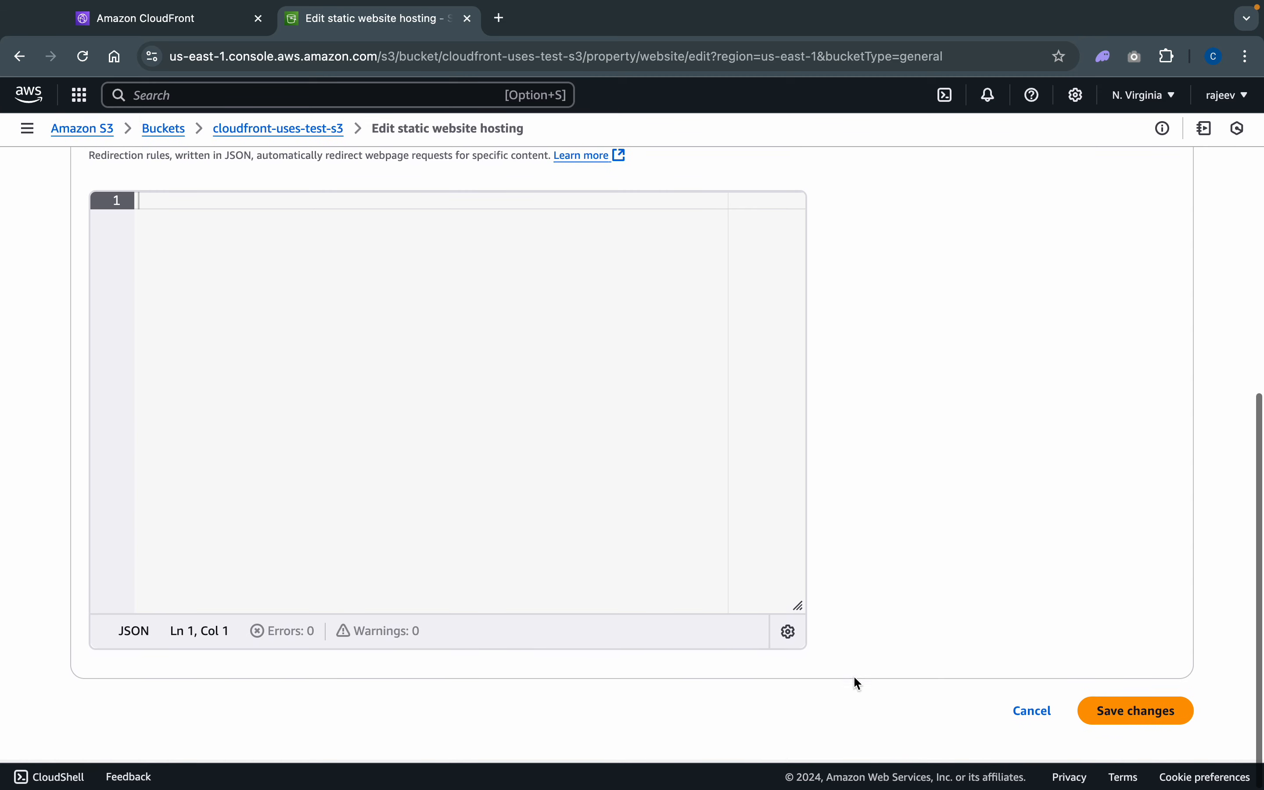
click(1145, 703)
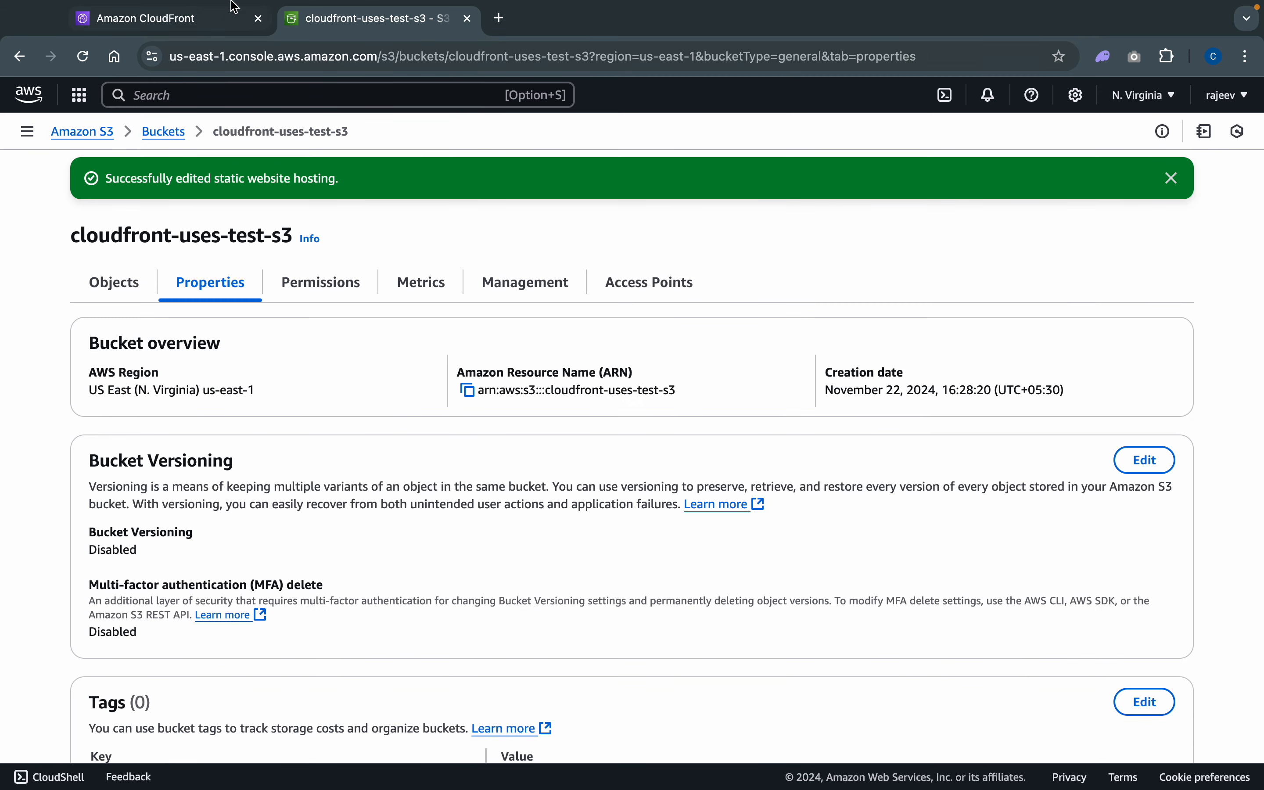
- Close the other CloudFront browser tab, then find the CloudFront service from the S3 console and open its distributions
click(258, 19)
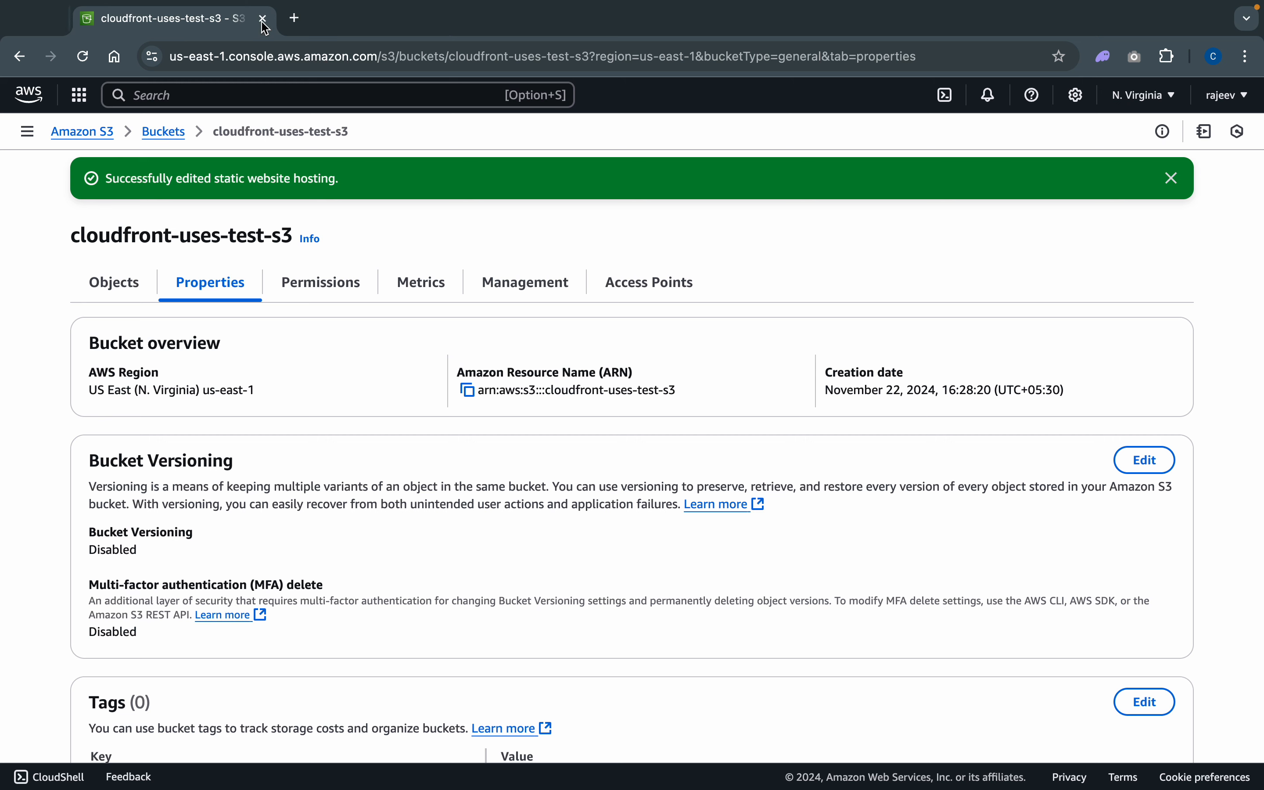
click(196, 94)
text(clo)
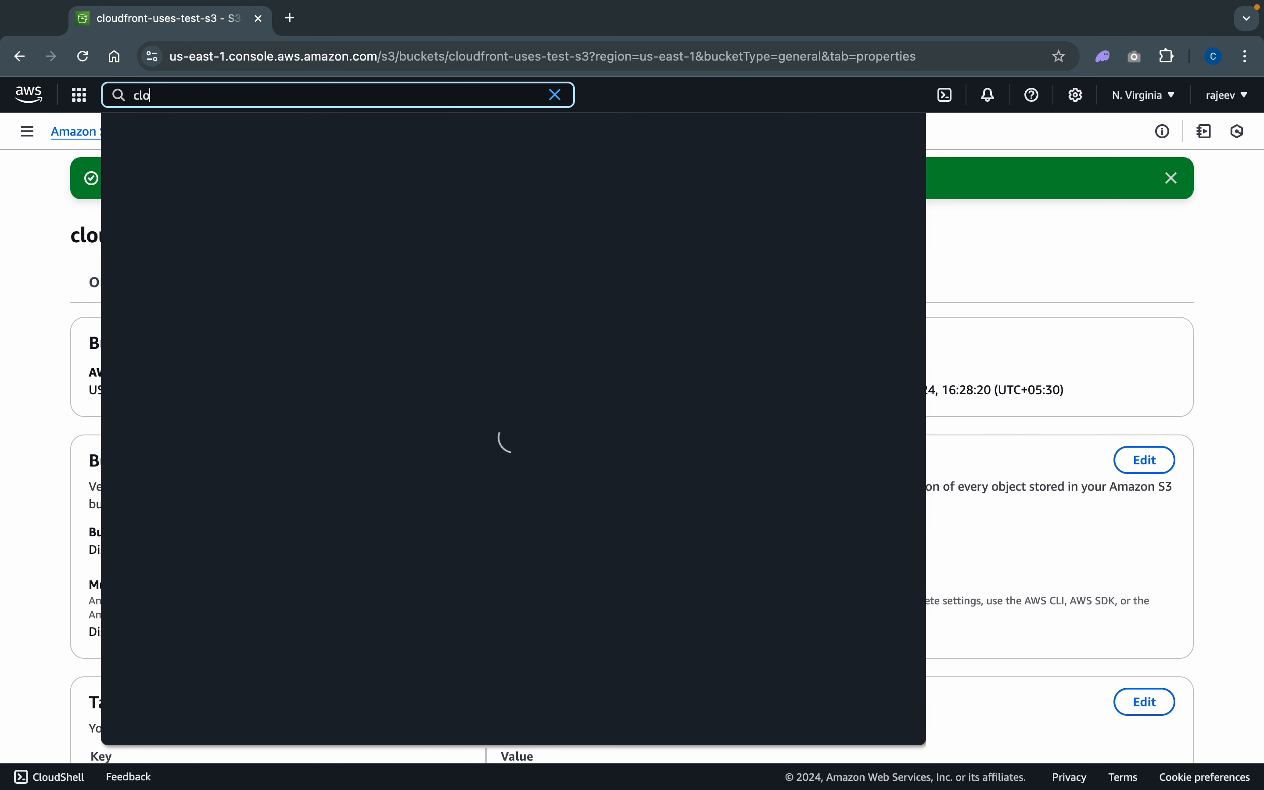
click(413, 263)
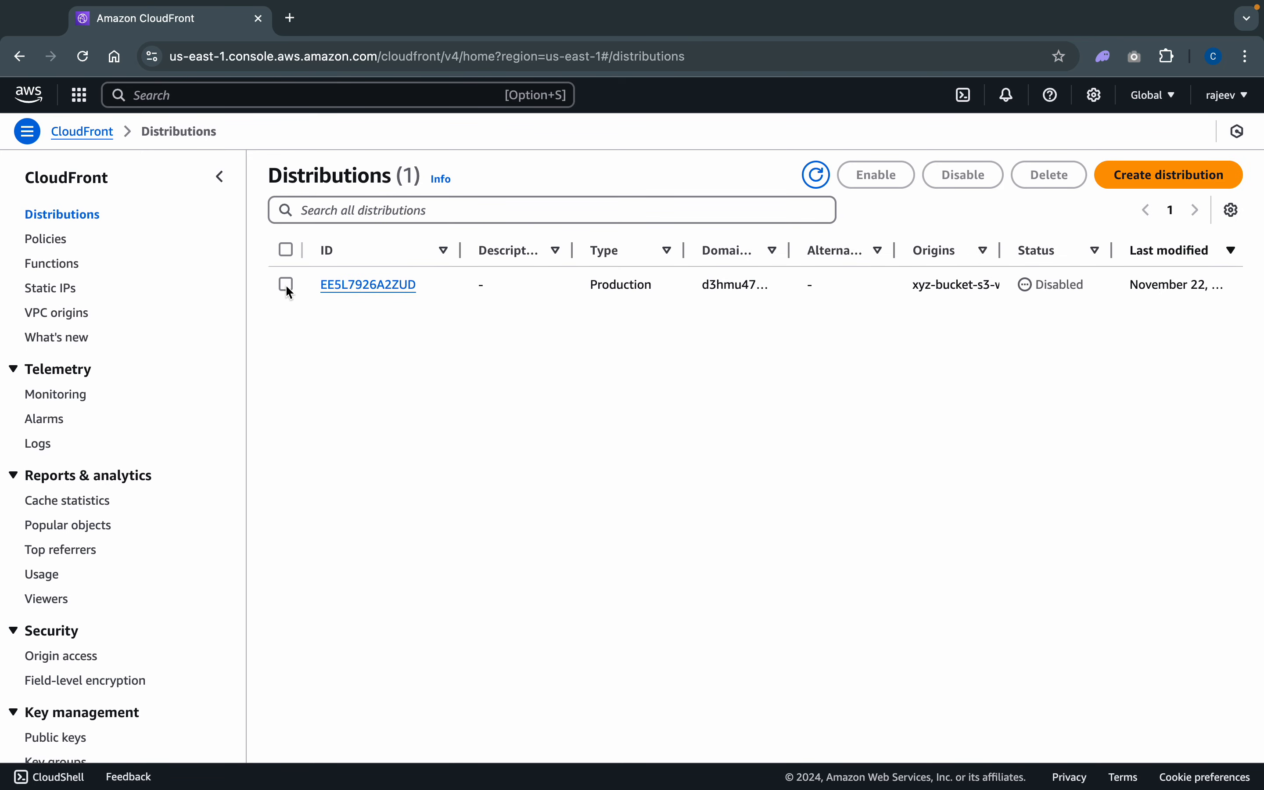
- Delete the existing disabled CloudFront distribution and confirm its deletion
click(285, 284)
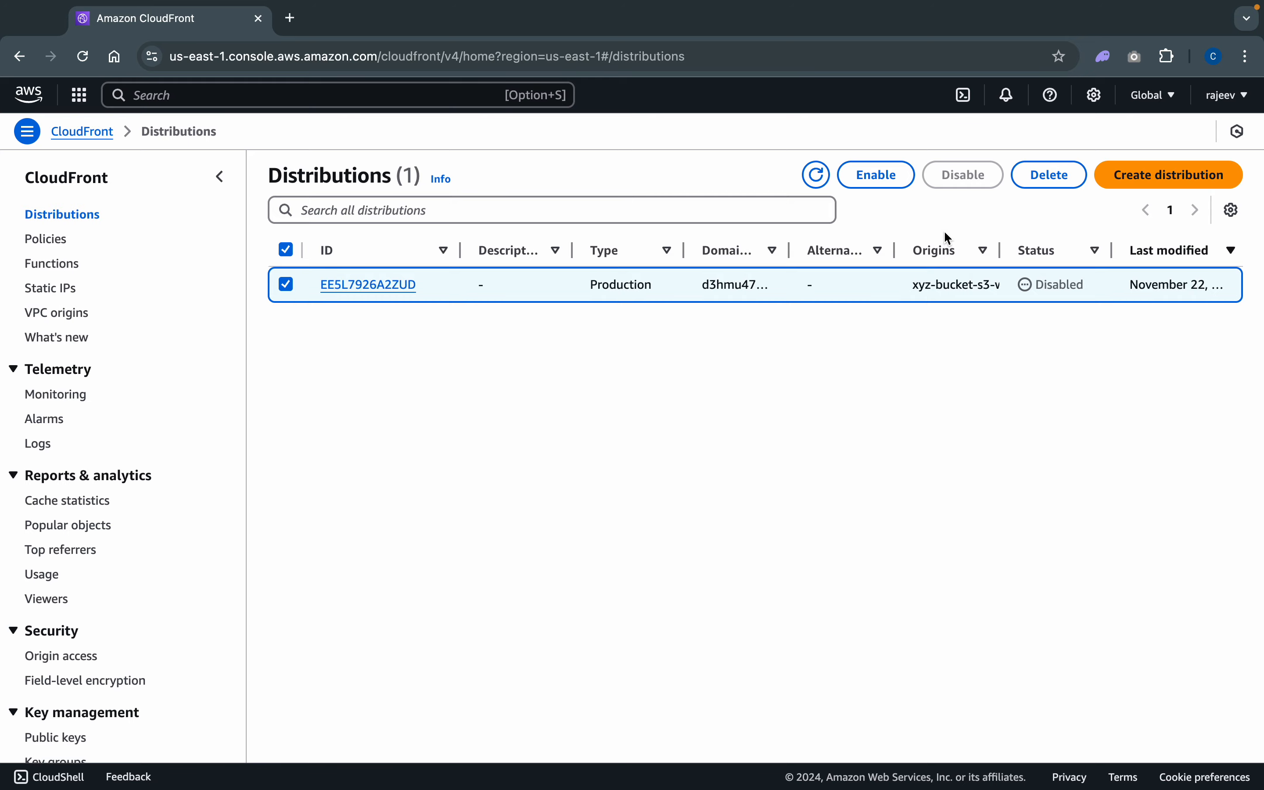
click(1047, 181)
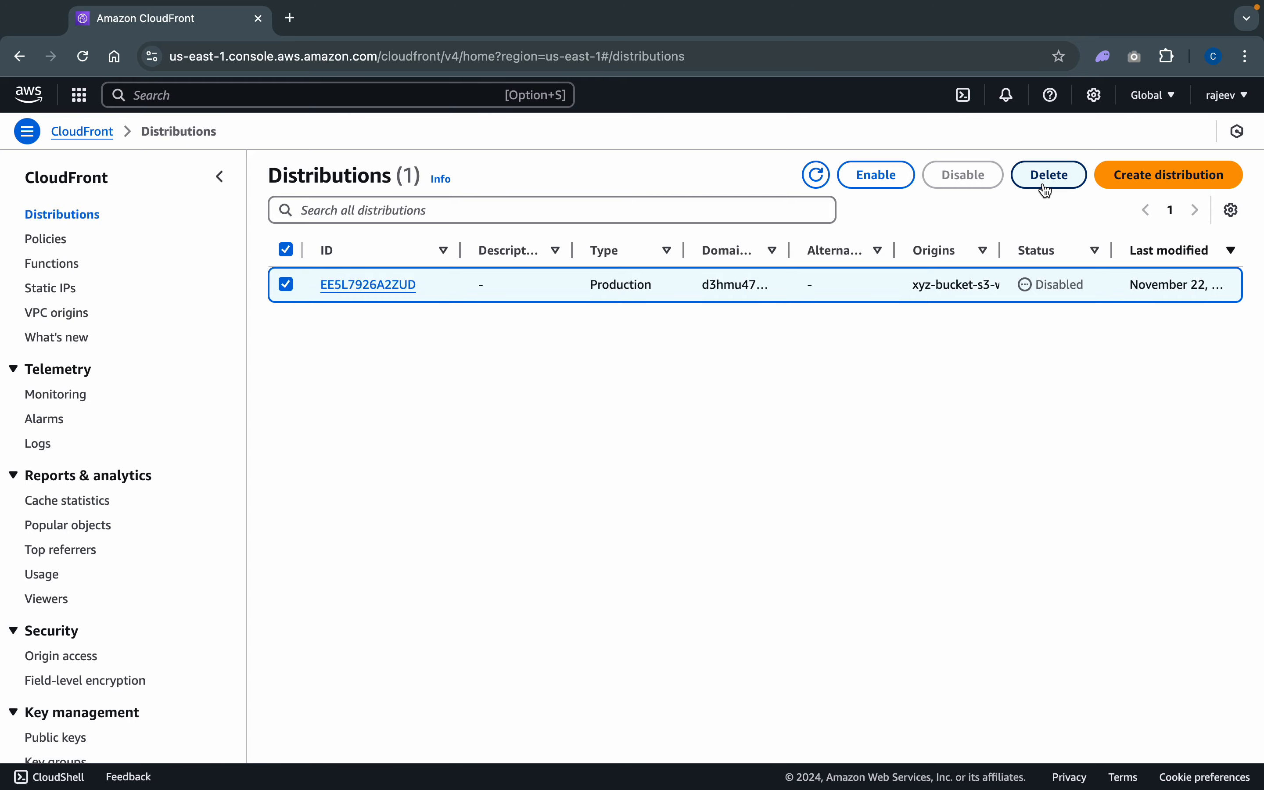
click(840, 487)
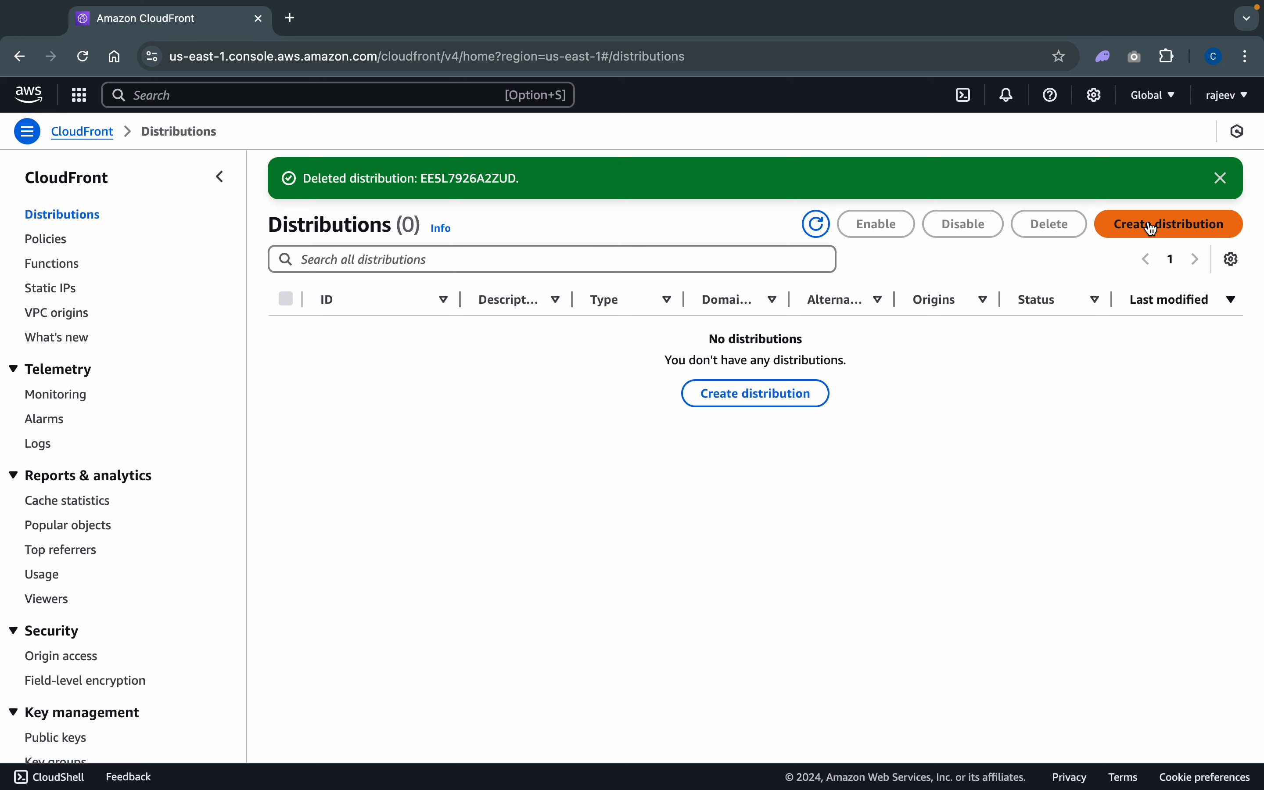
- Start a new distribution with the cloudfront-uses-test-s3 bucket as origin domain and /* as origin path
click(782, 398)
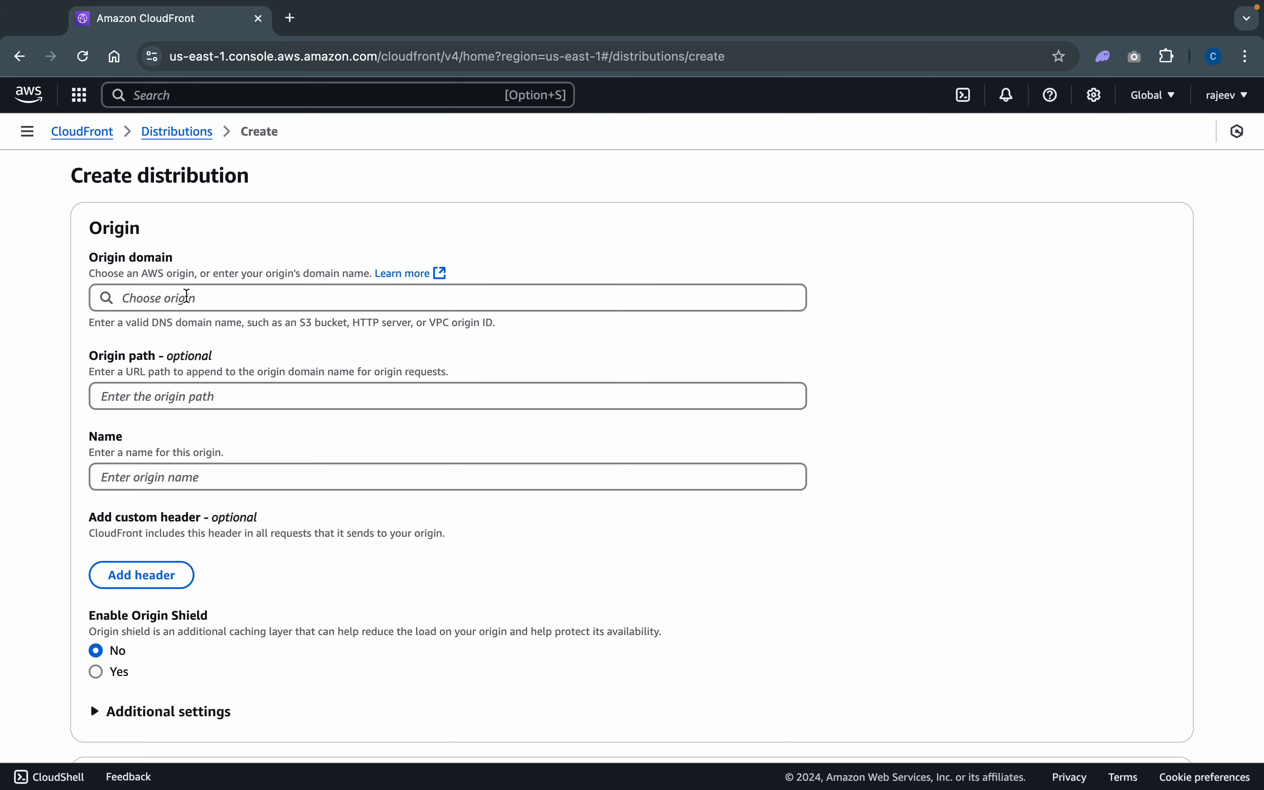
click(187, 296)
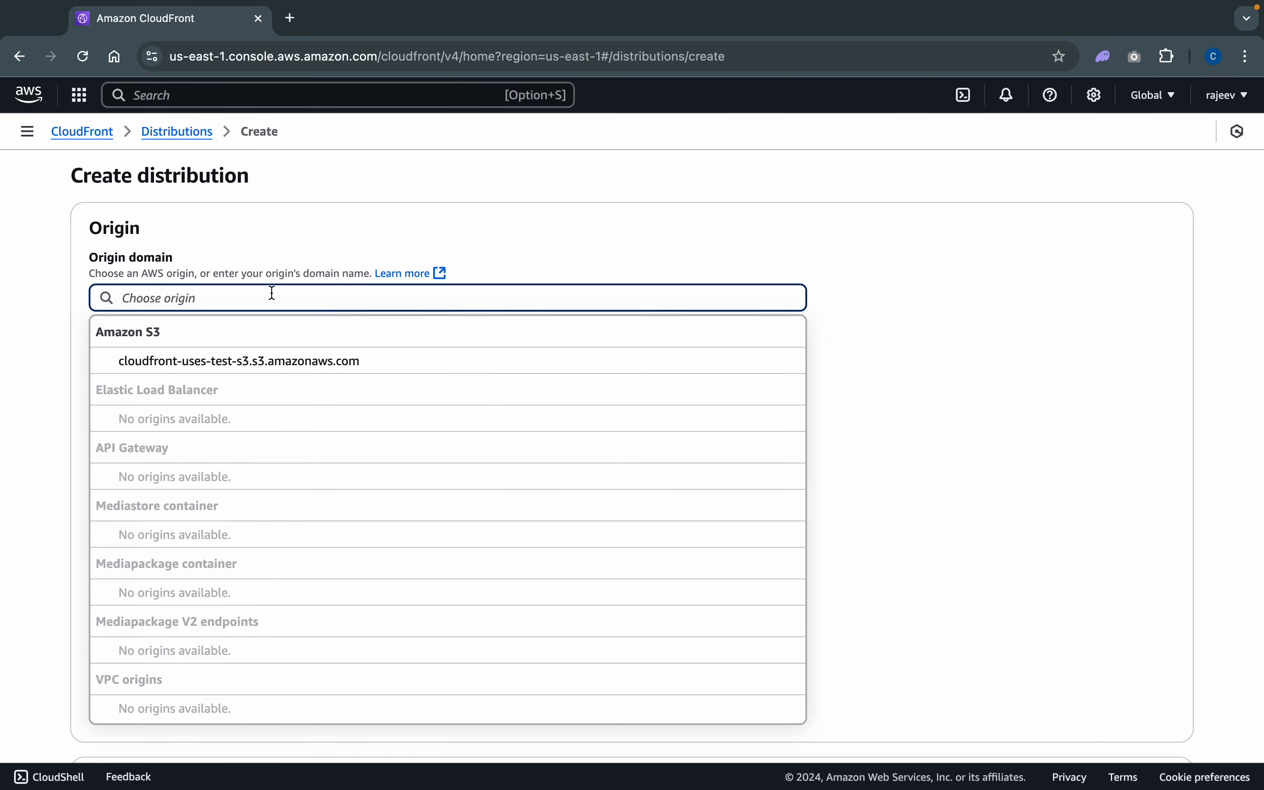
click(241, 361)
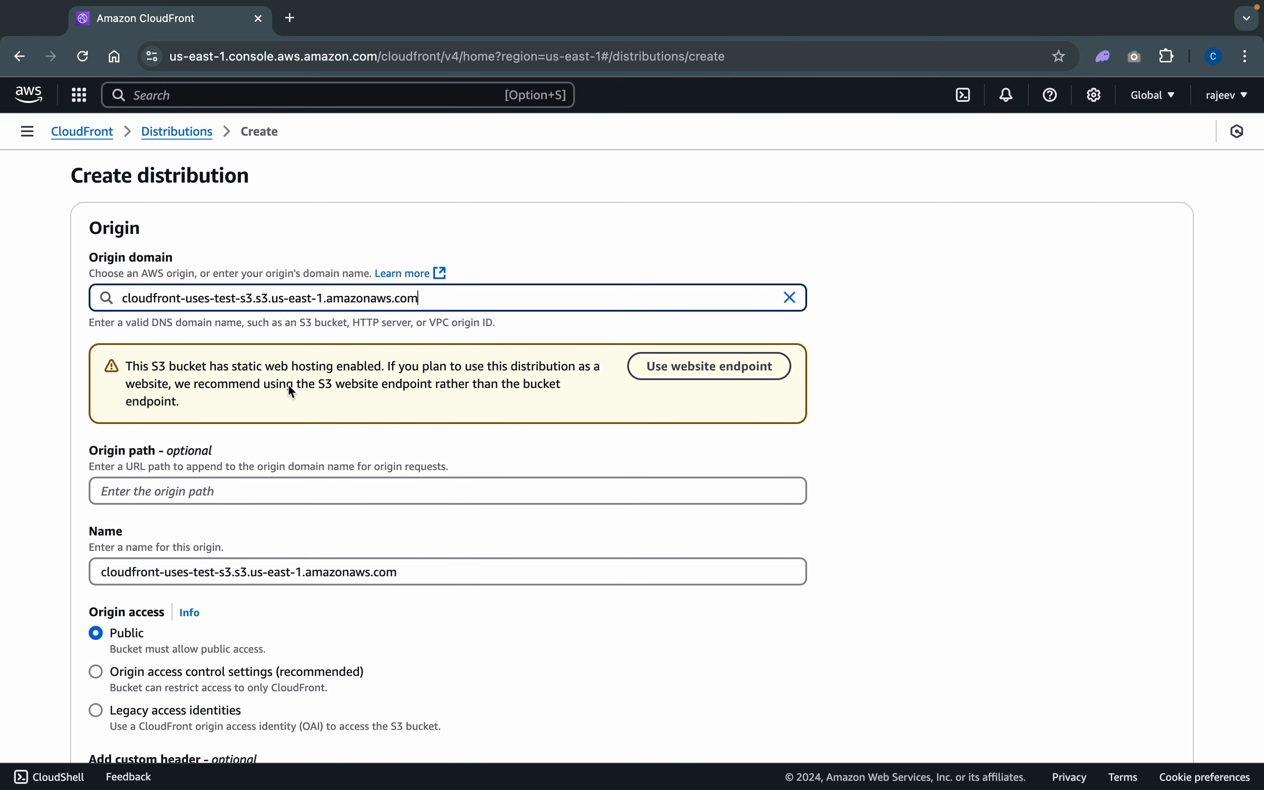
scroll(415, 460, down, 5)
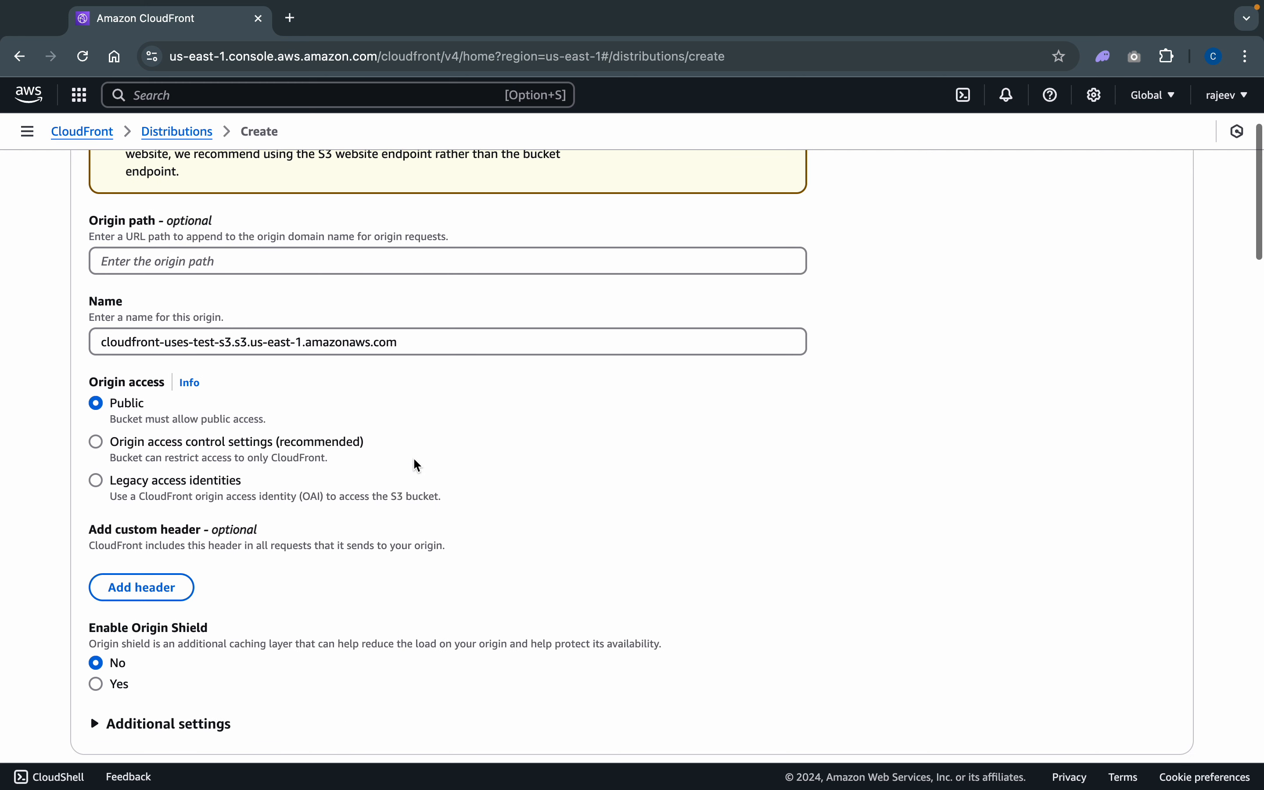
click(237, 263)
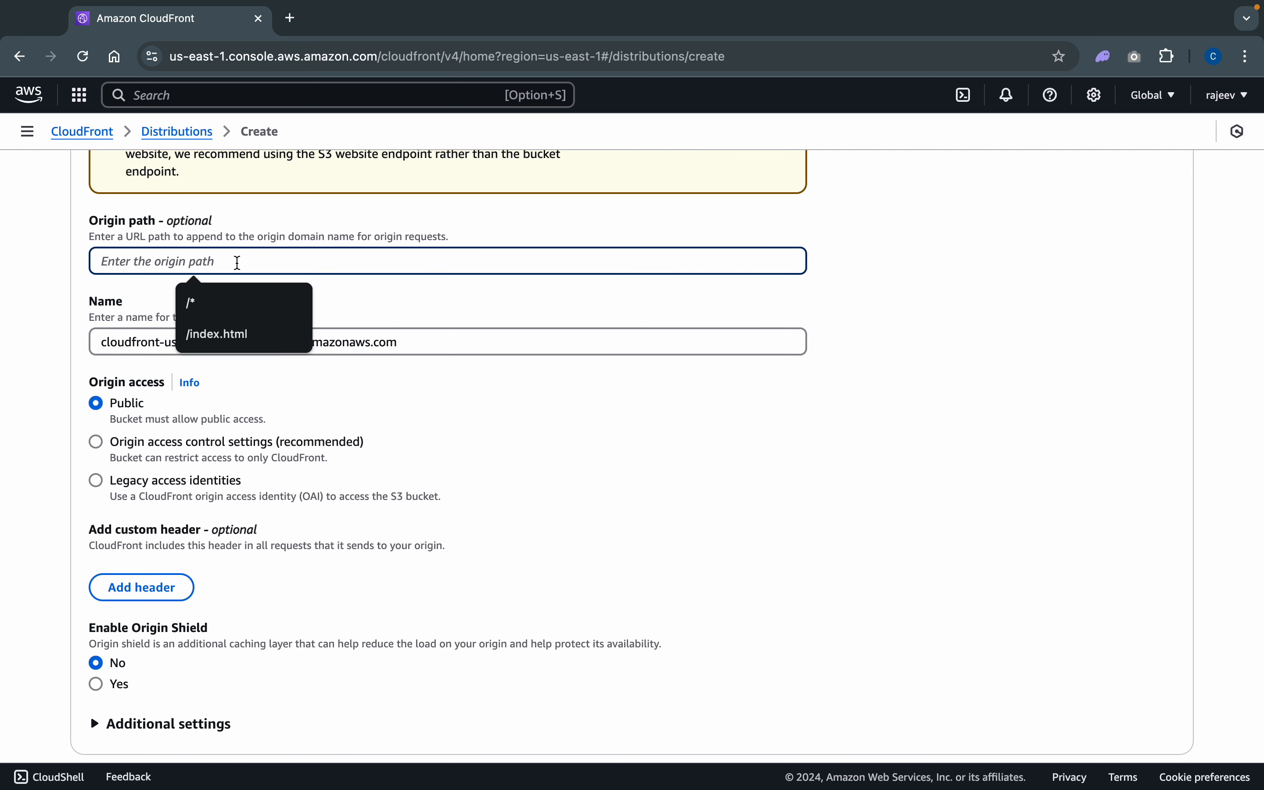
text(/)
text(*)
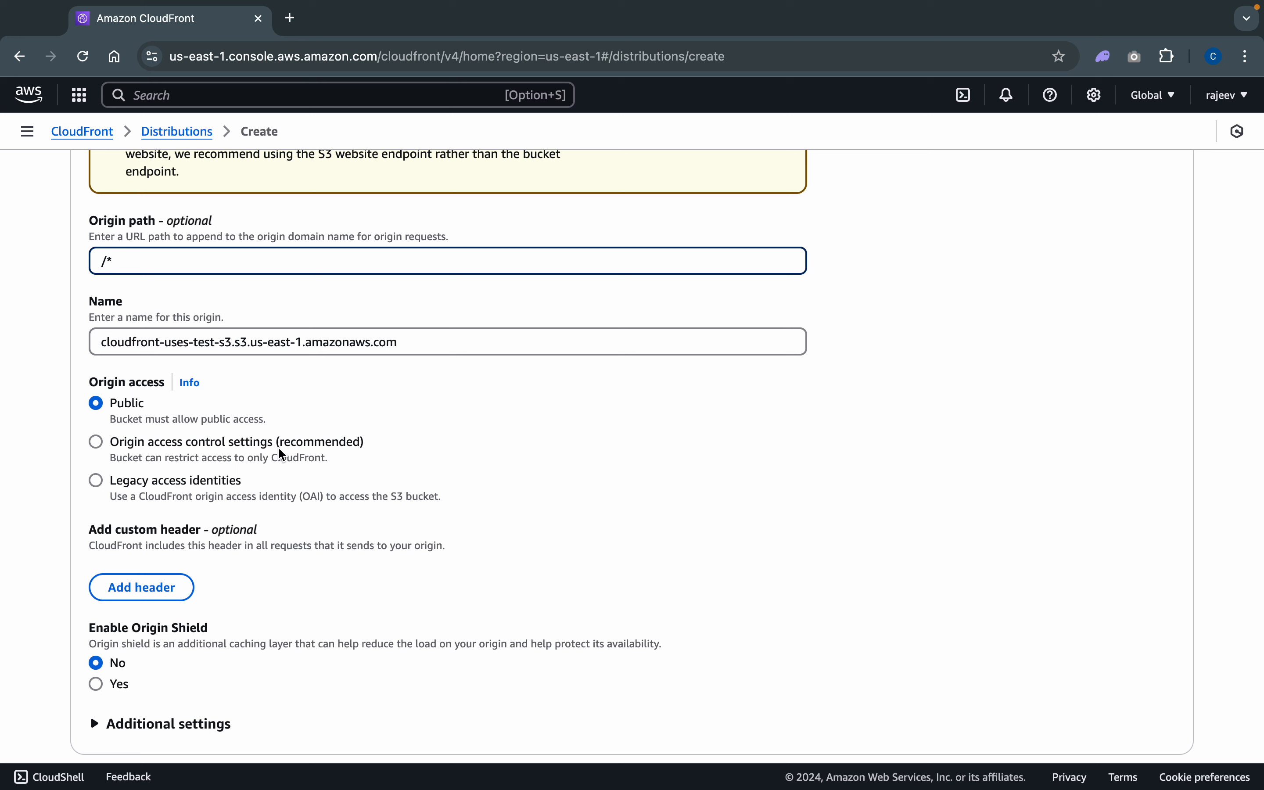
- Set origin access to origin access control settings and create a new OAC for the bucket, keeping the default name and request signing
click(156, 448)
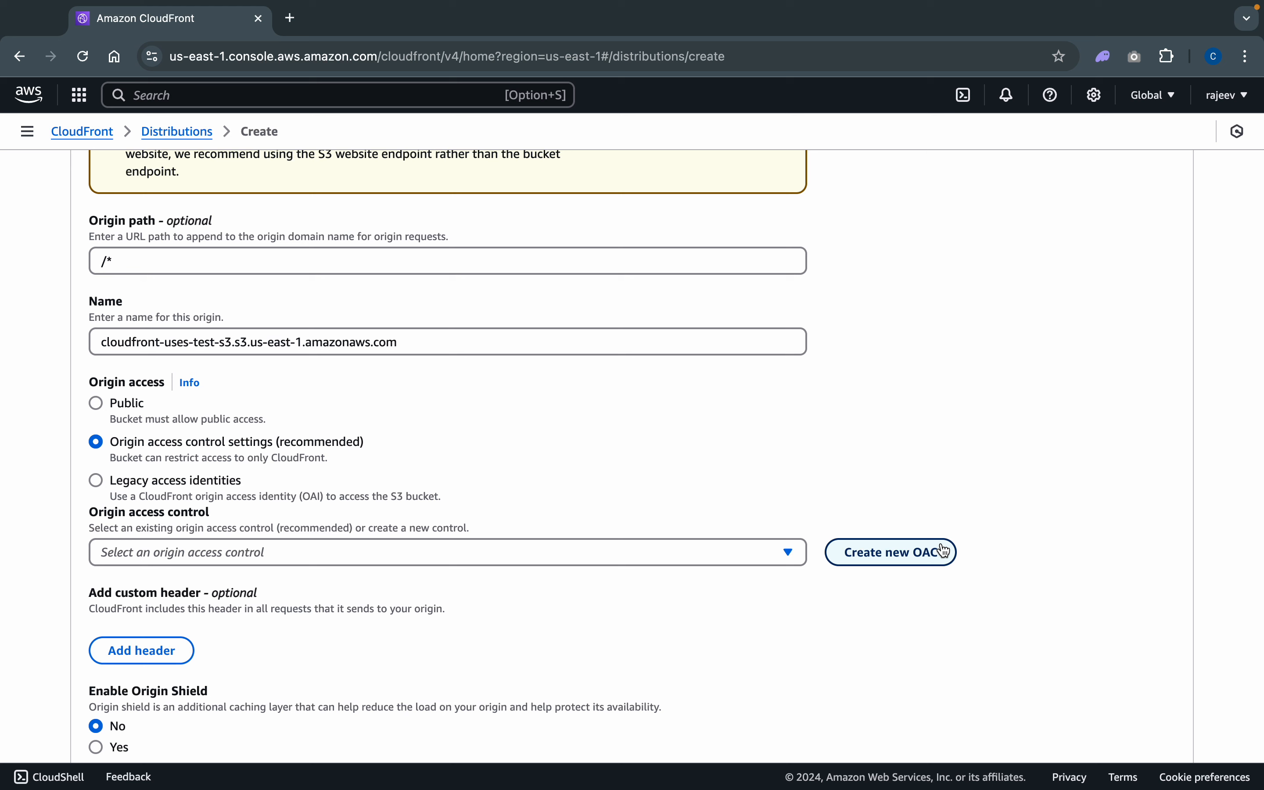
click(640, 557)
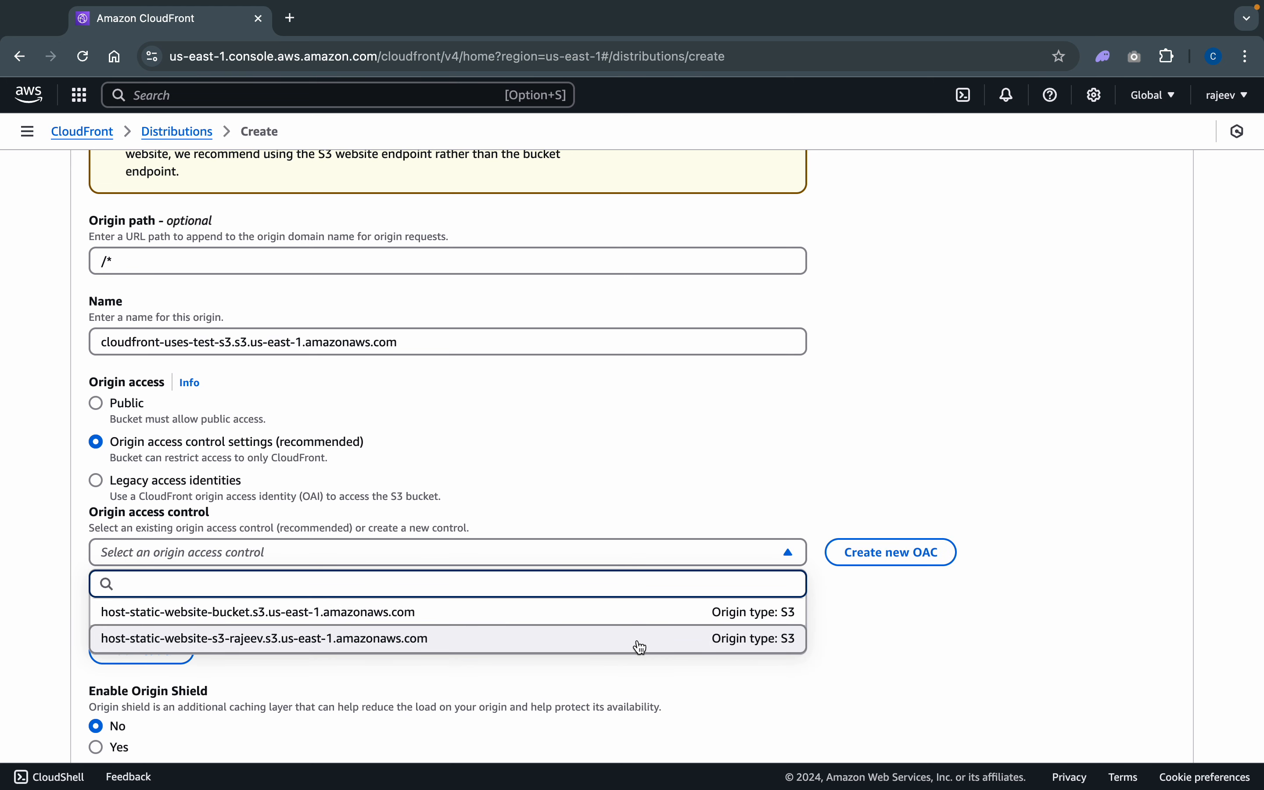
click(924, 632)
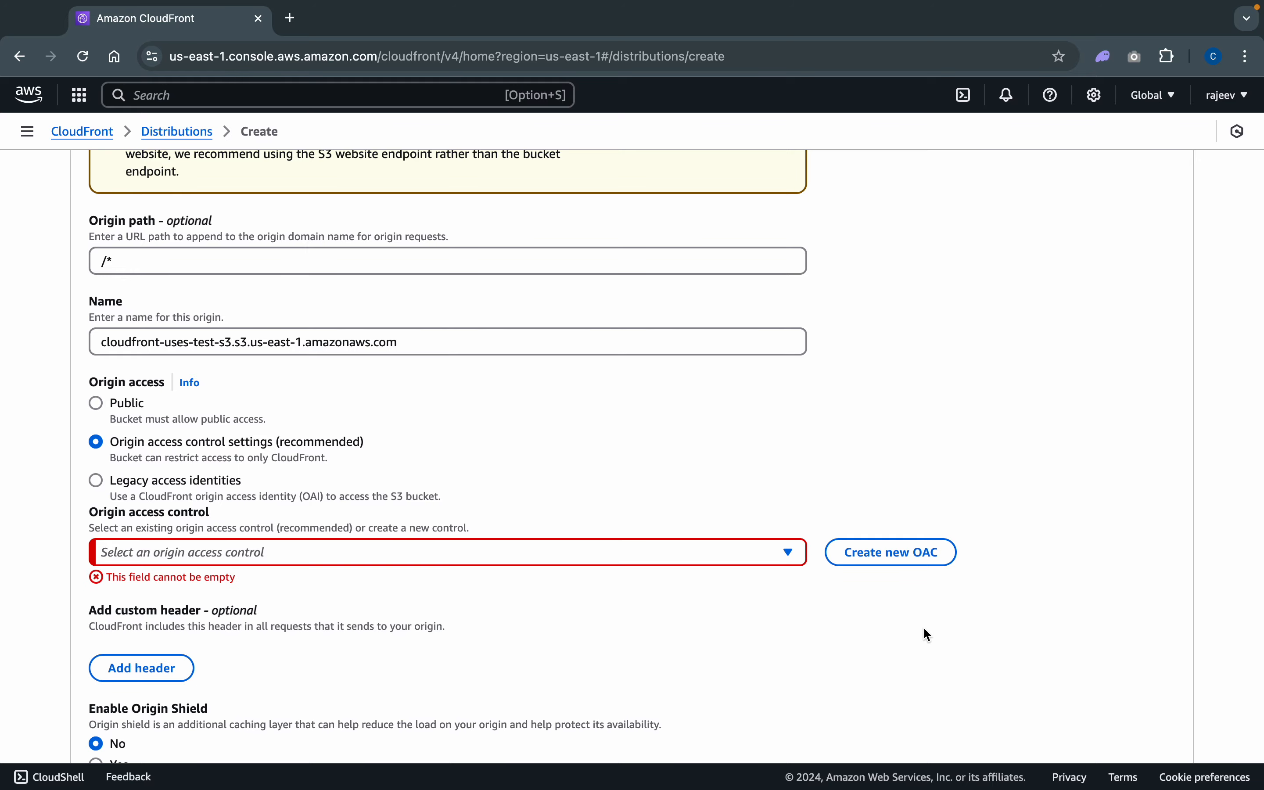
click(871, 551)
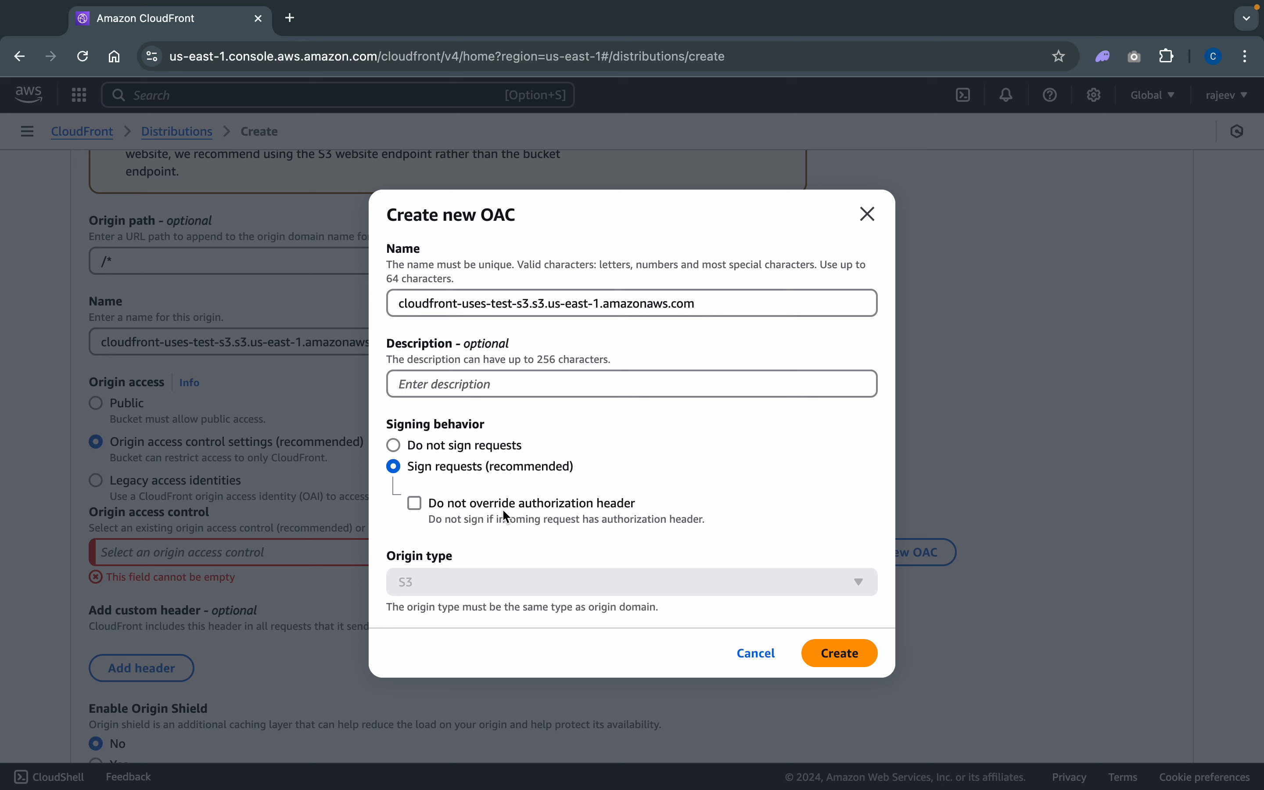
click(838, 661)
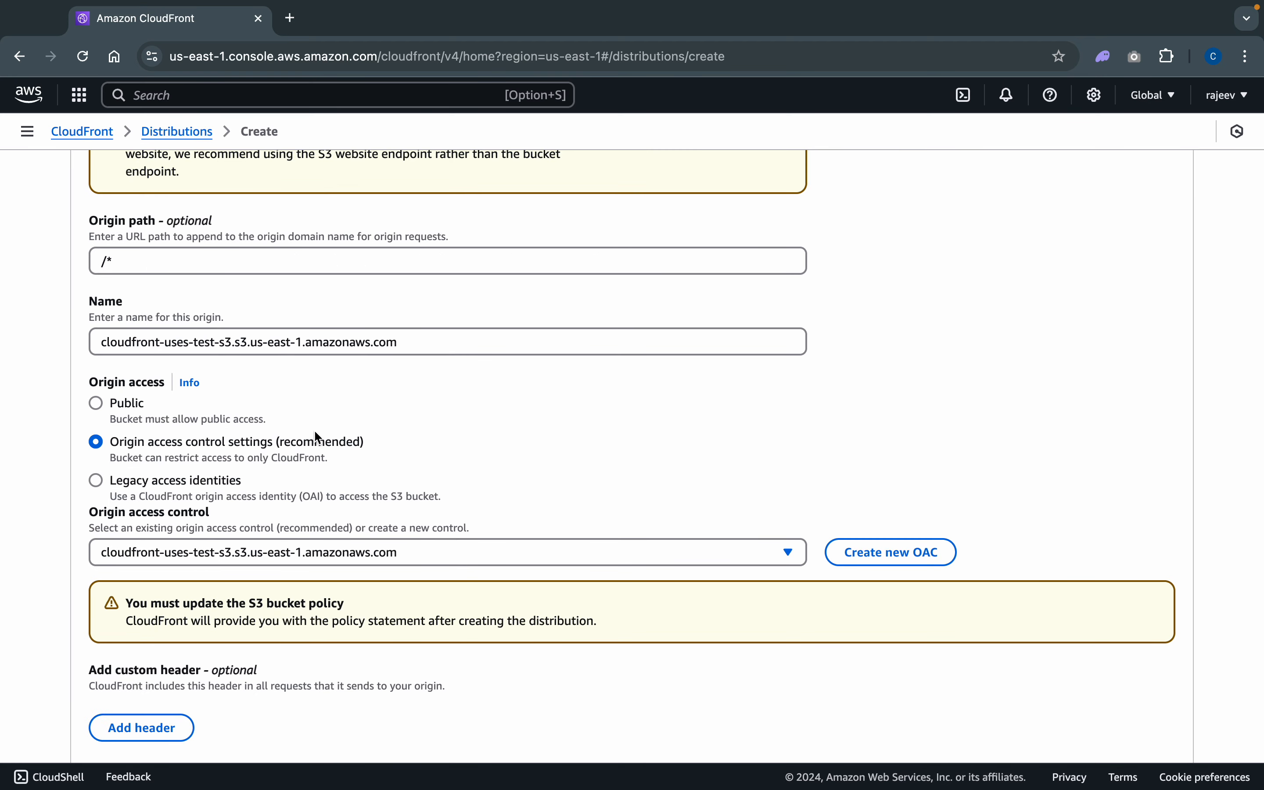
scroll(327, 173, up, 5)
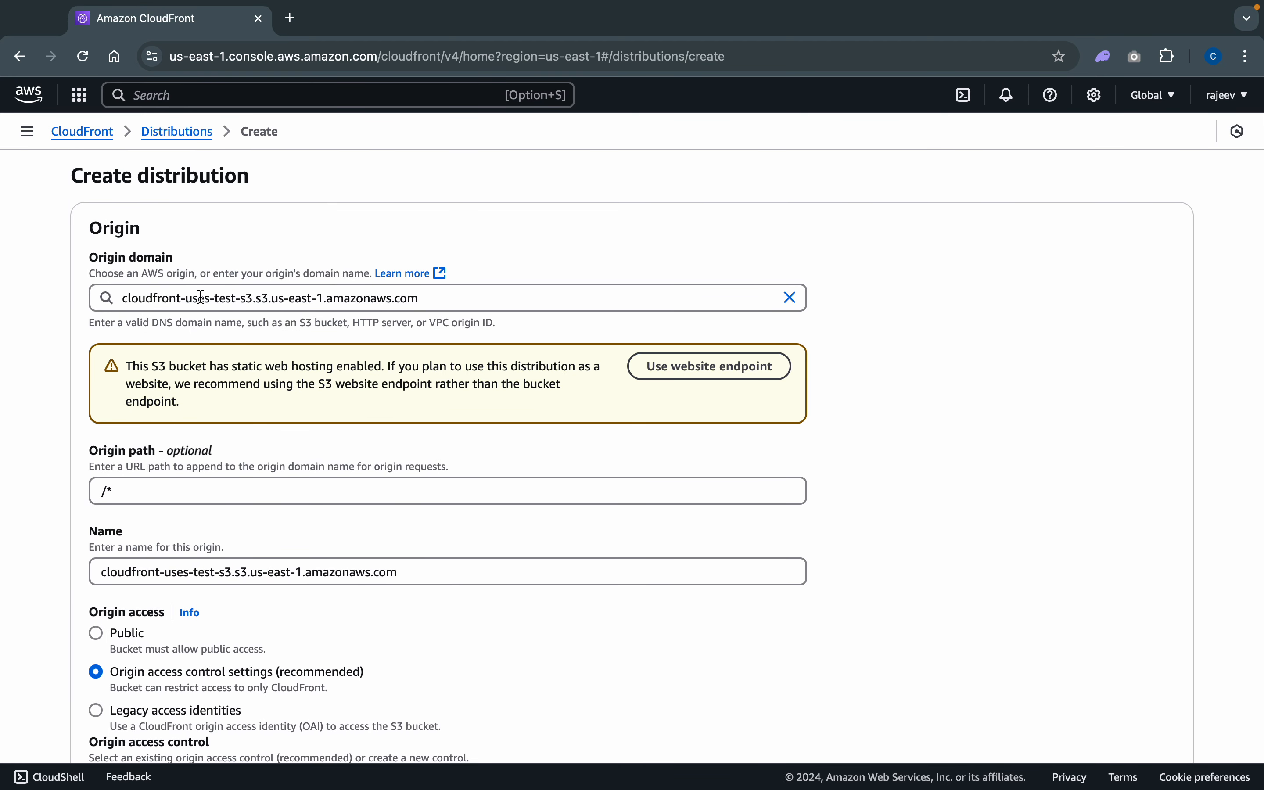
scroll(423, 541, down, 5)
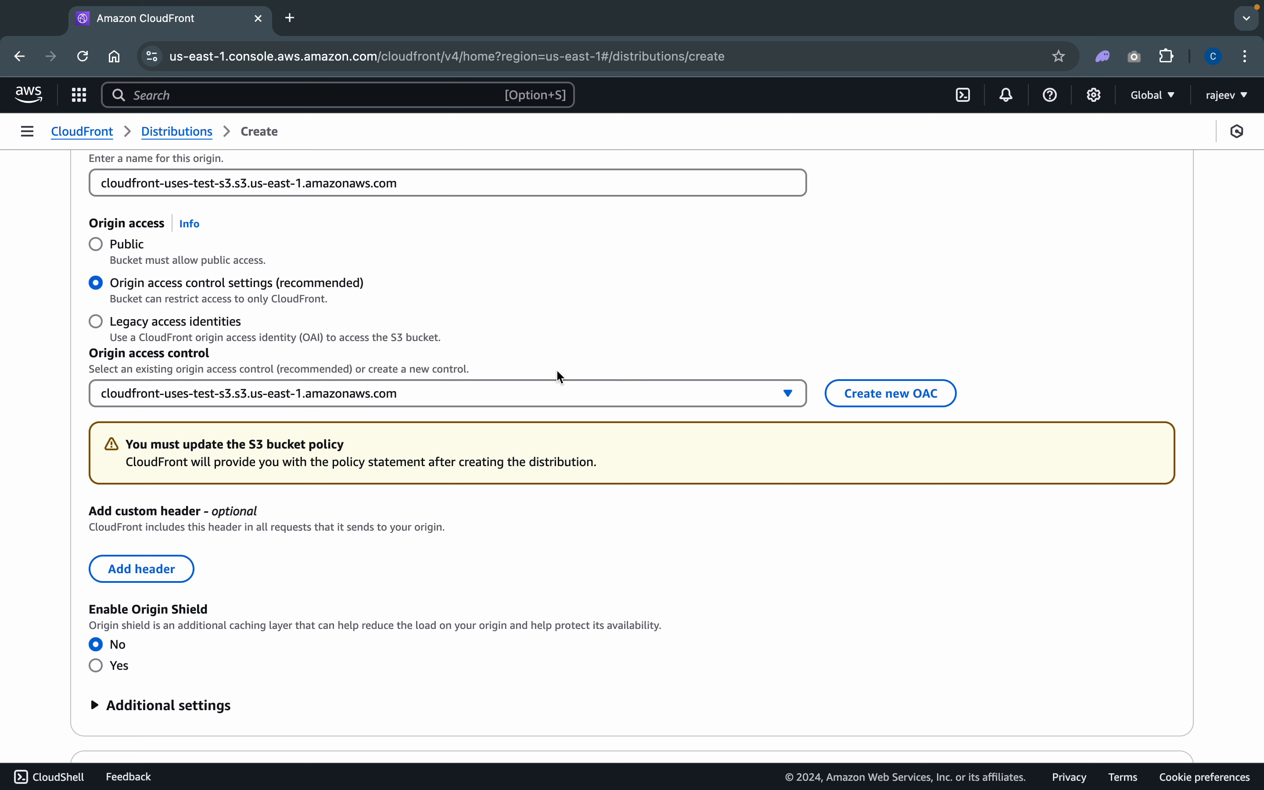
- Set the default cache behavior's viewer protocol policy to HTTPS only
scroll(554, 420, down, 5)
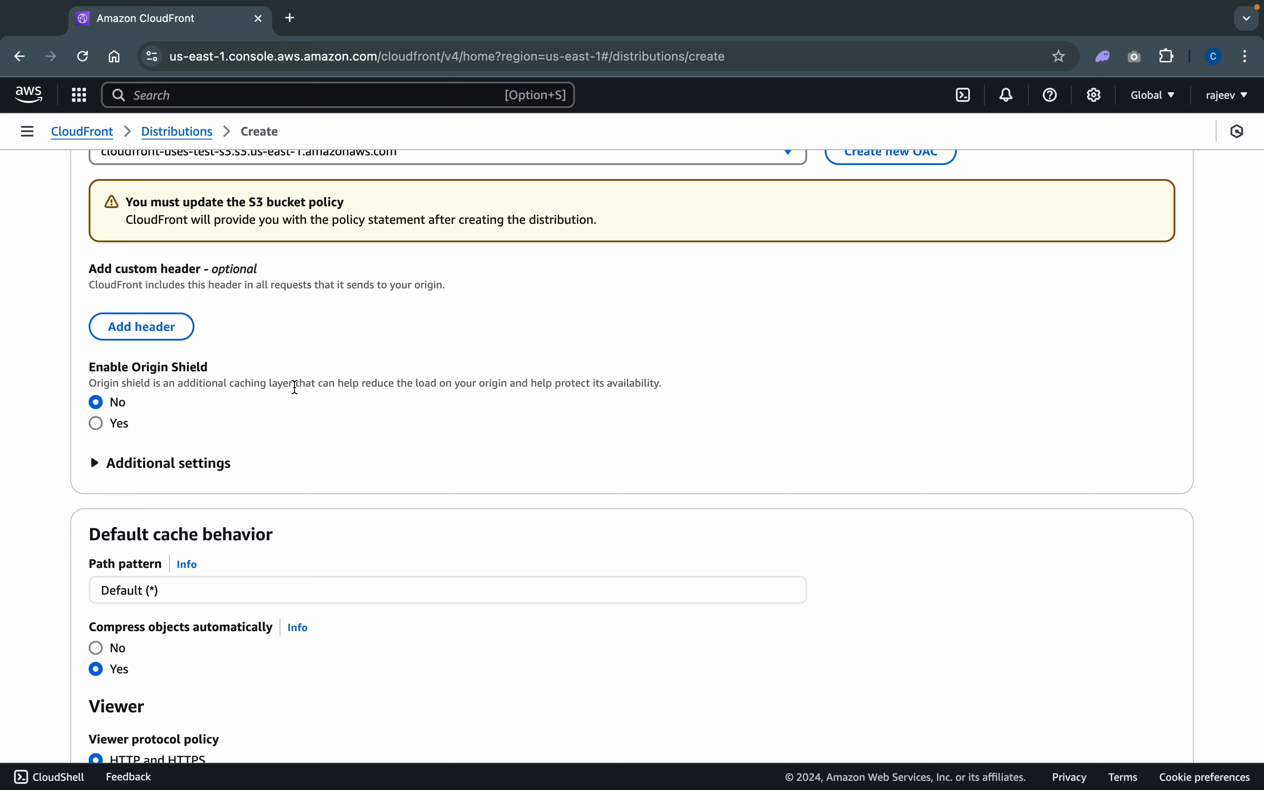
scroll(295, 387, down, 5)
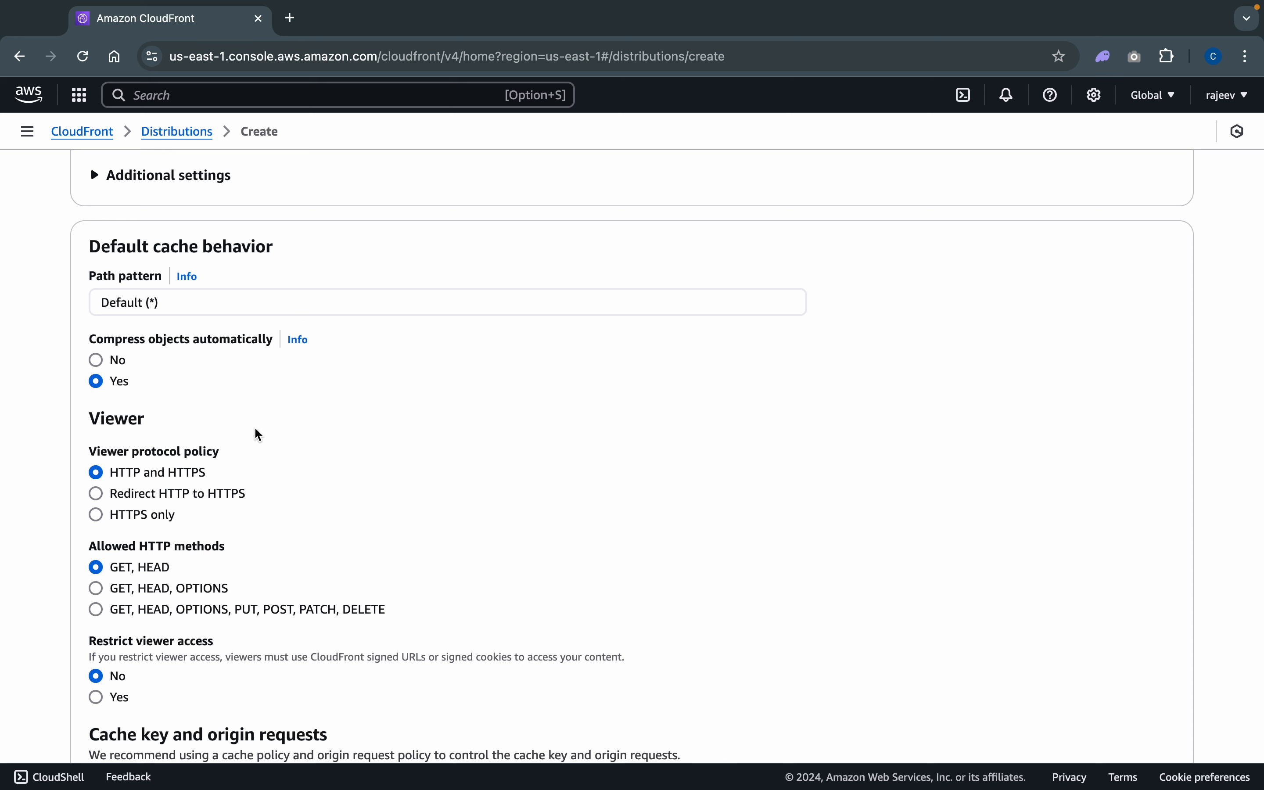
click(135, 520)
- Review the HTTP methods, cache policy, additional cache settings and the function types offered for viewer requests, keeping the defaults
scroll(363, 524, down, 5)
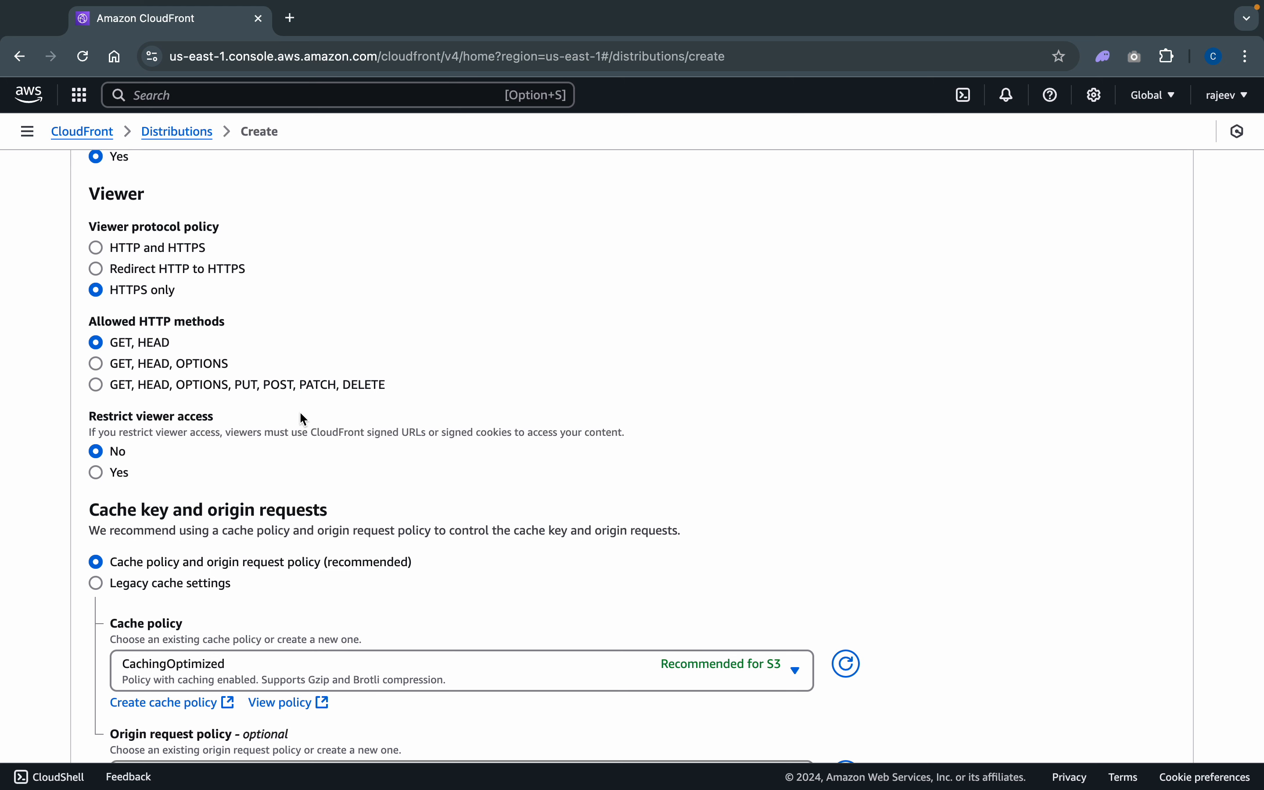
scroll(301, 414, down, 3)
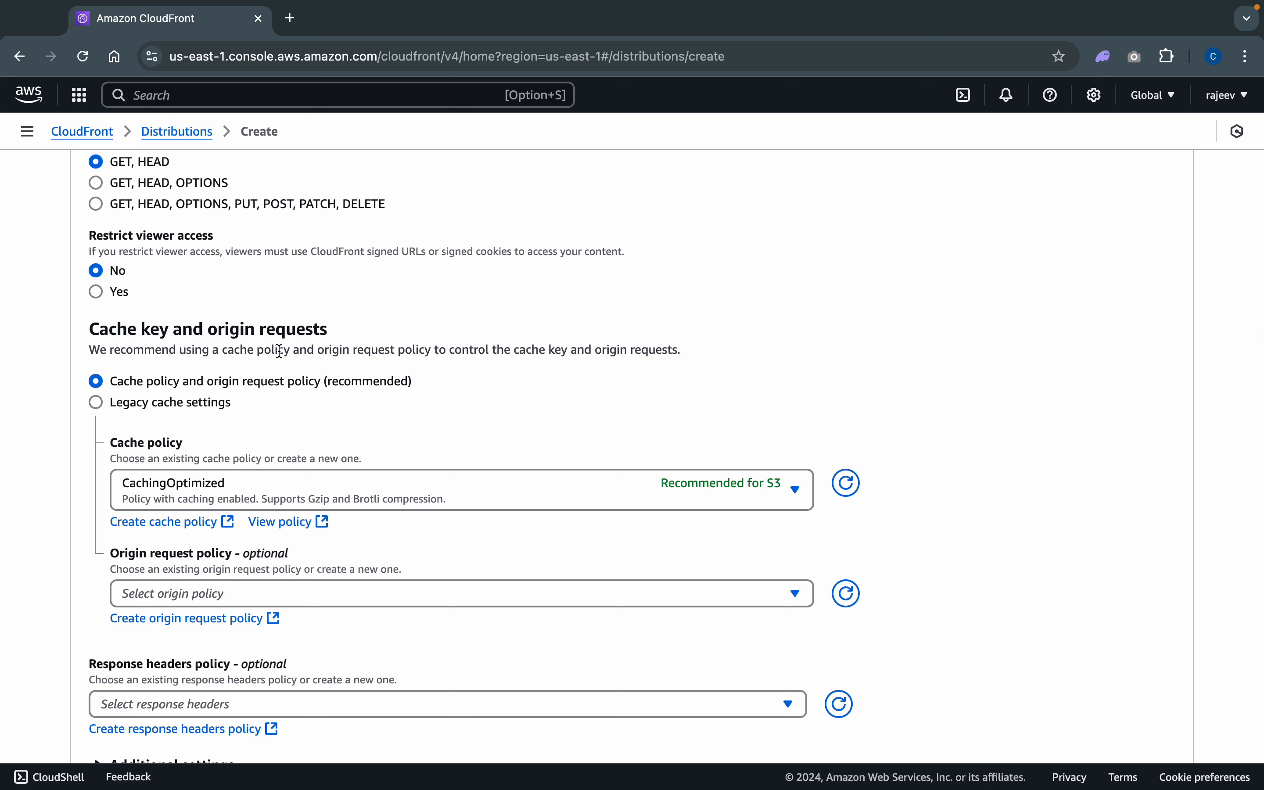
scroll(474, 354, down, 2)
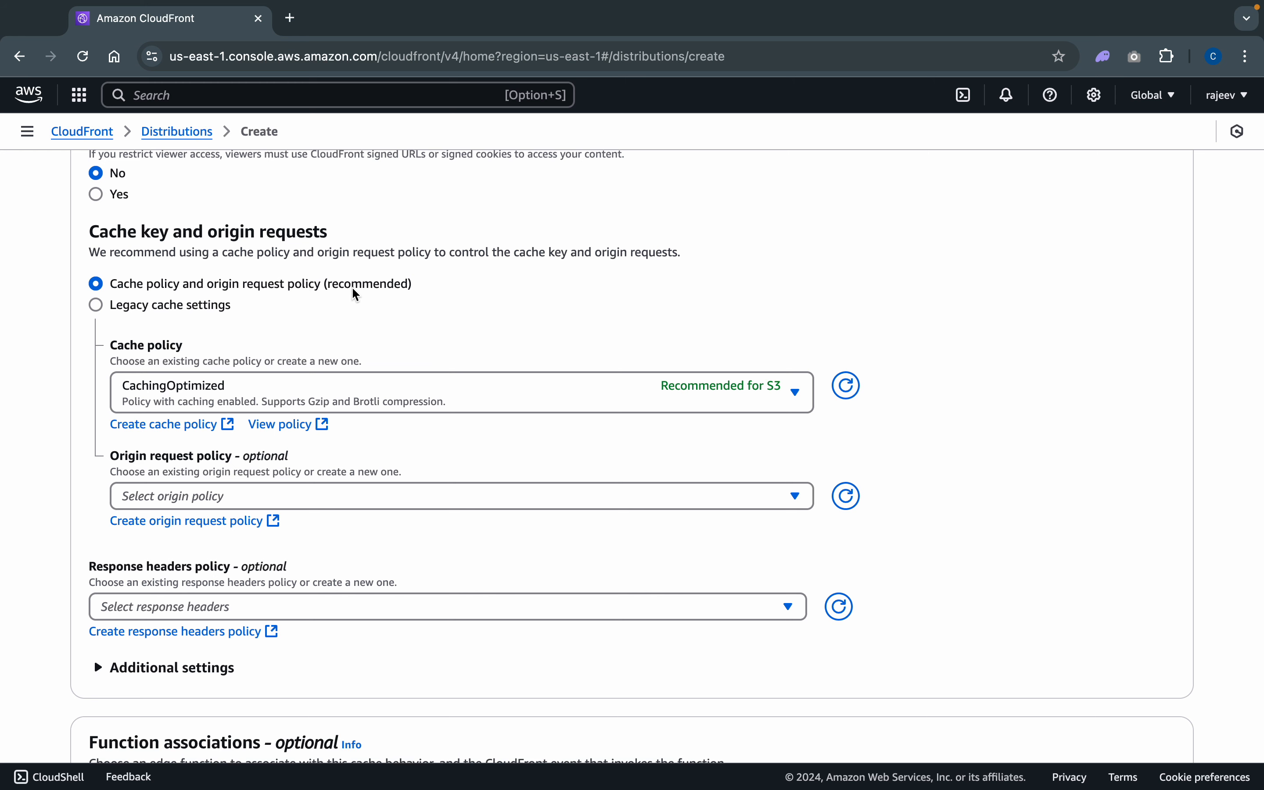
scroll(1026, 431, down, 5)
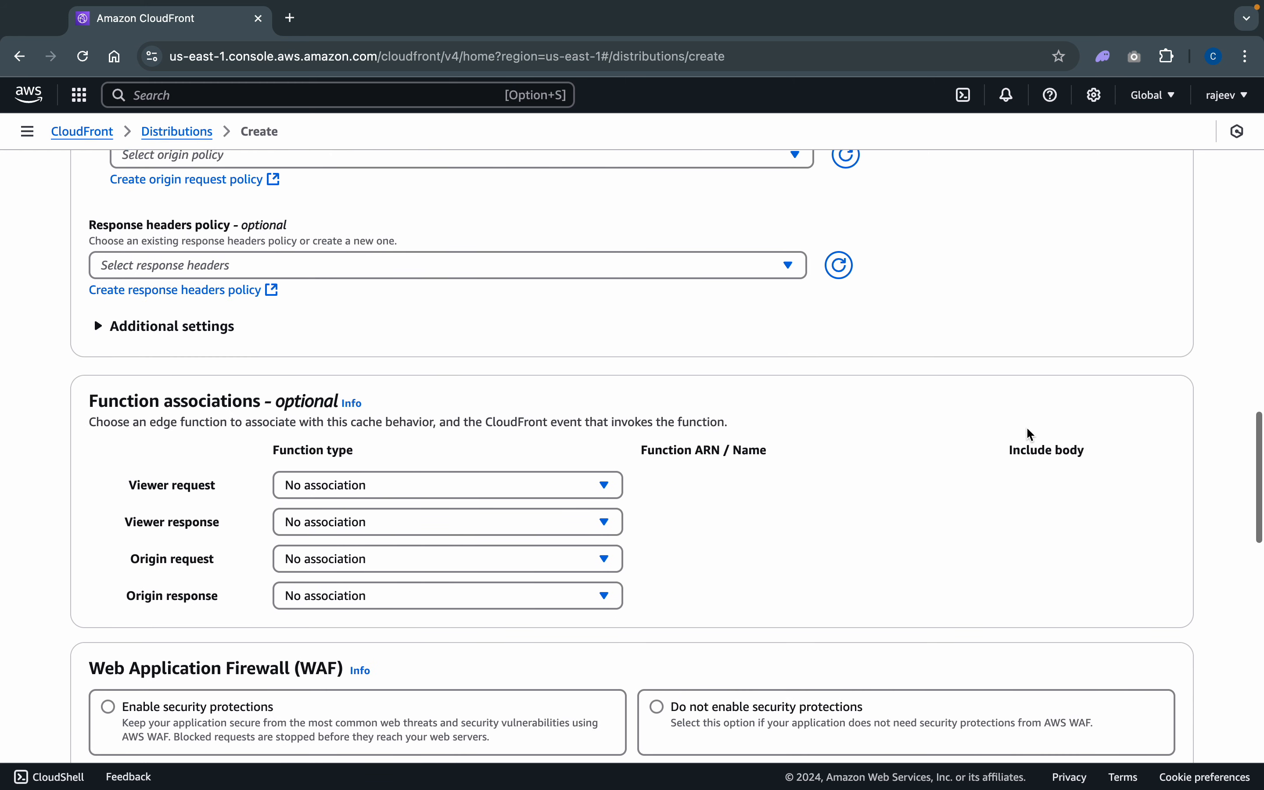
click(209, 329)
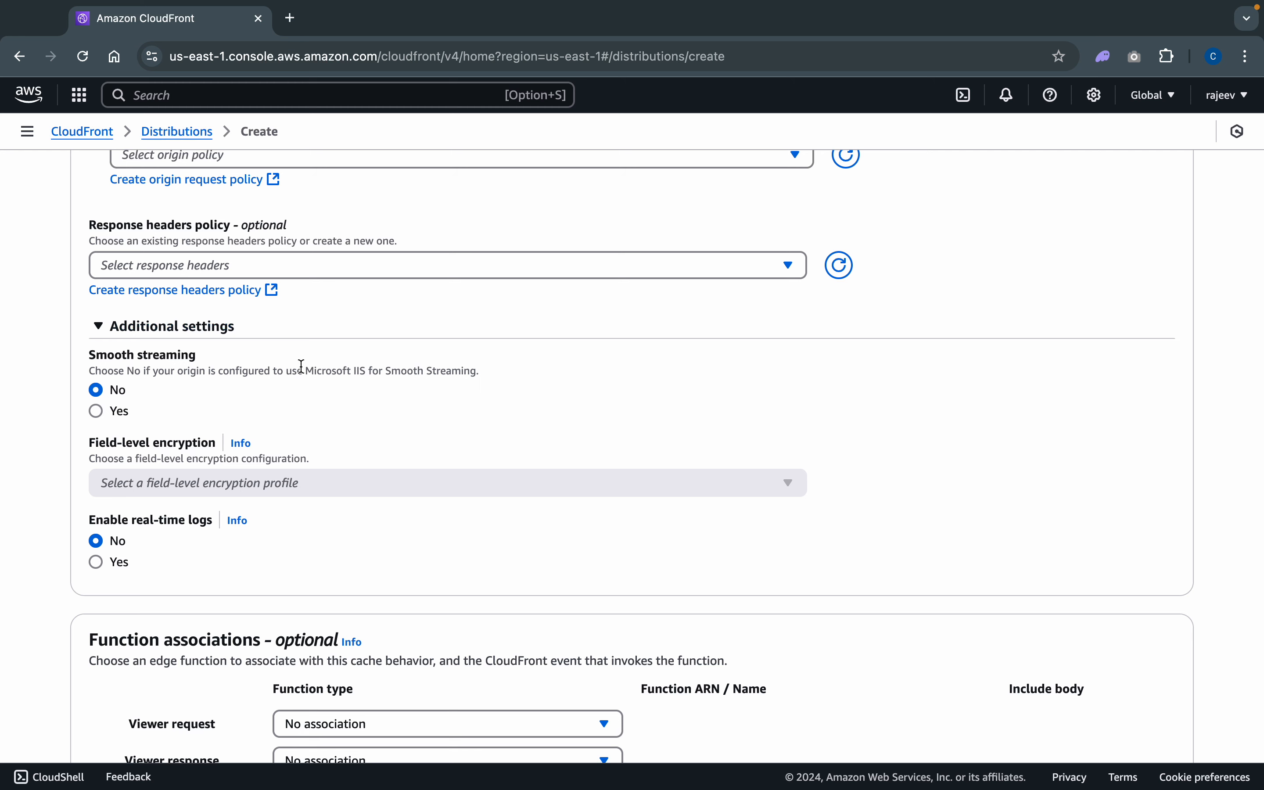
scroll(362, 385, down, 5)
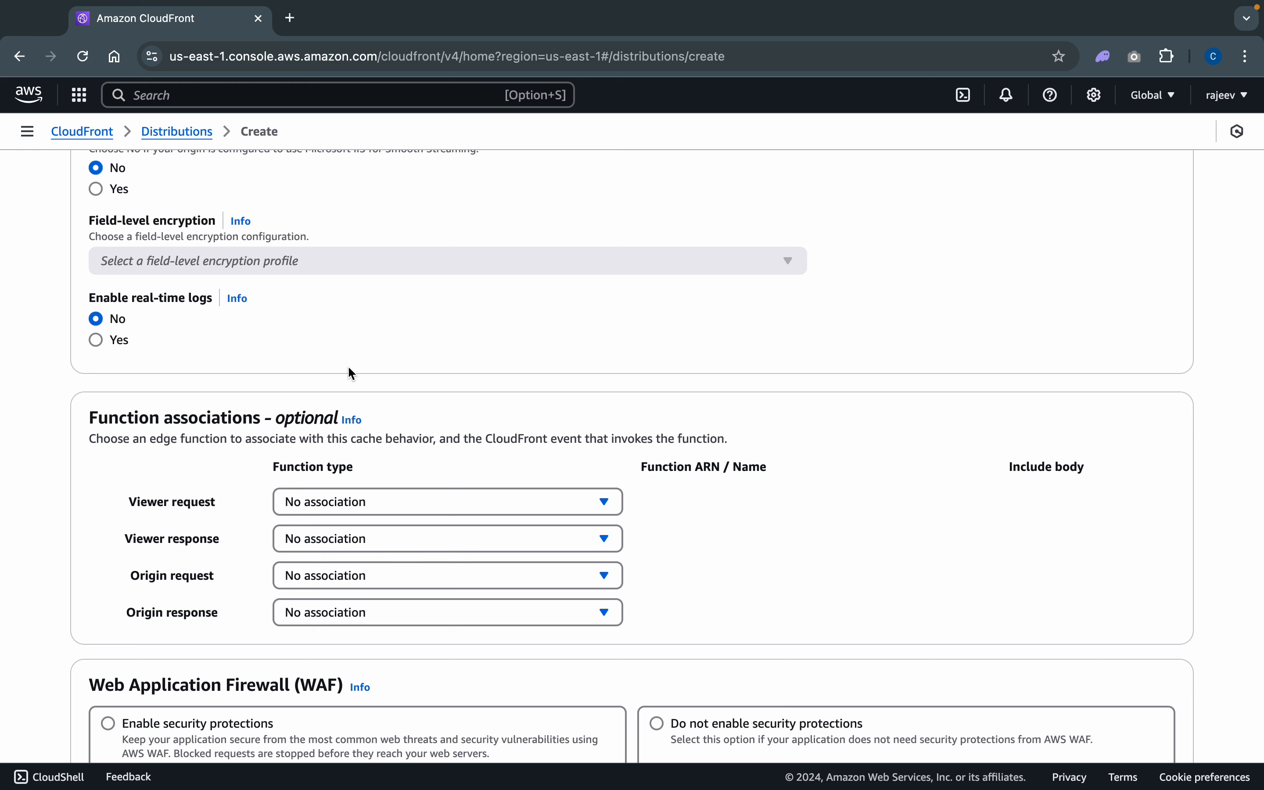
scroll(632, 395, down, 5)
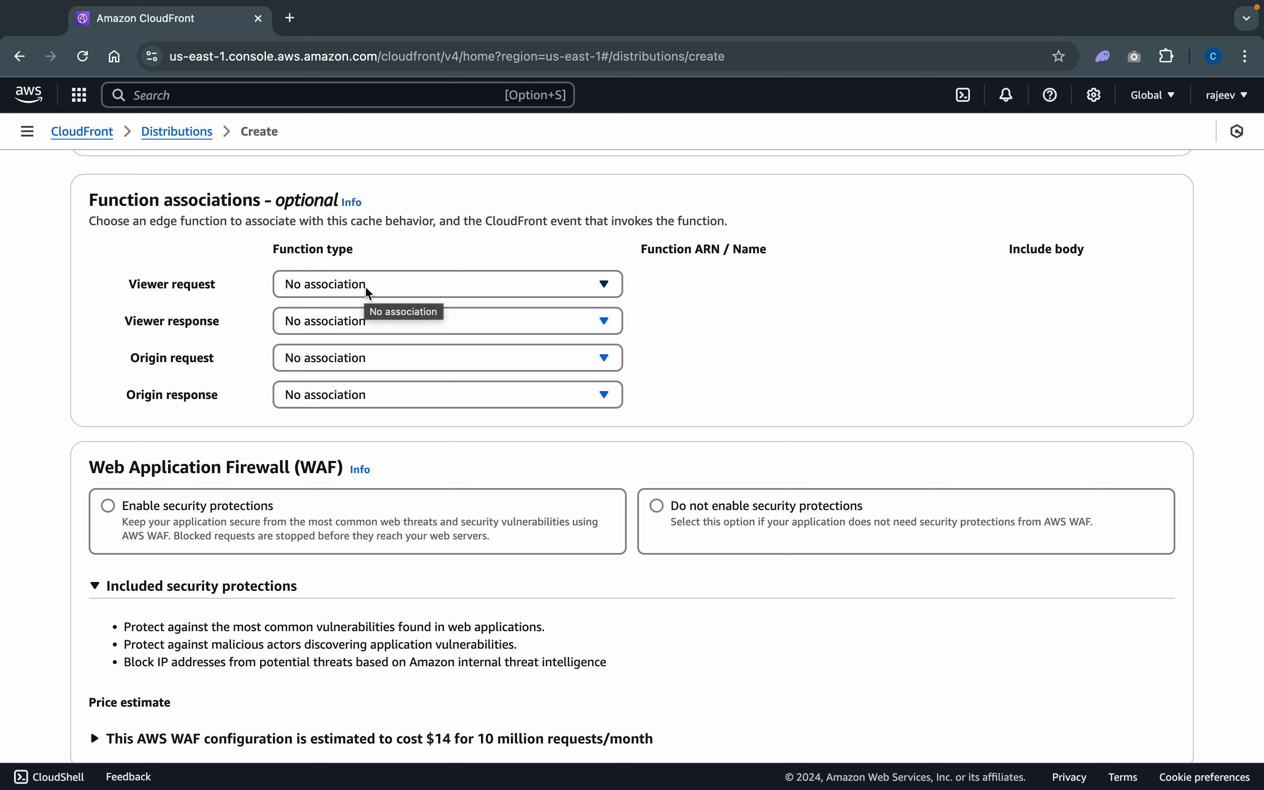
click(429, 294)
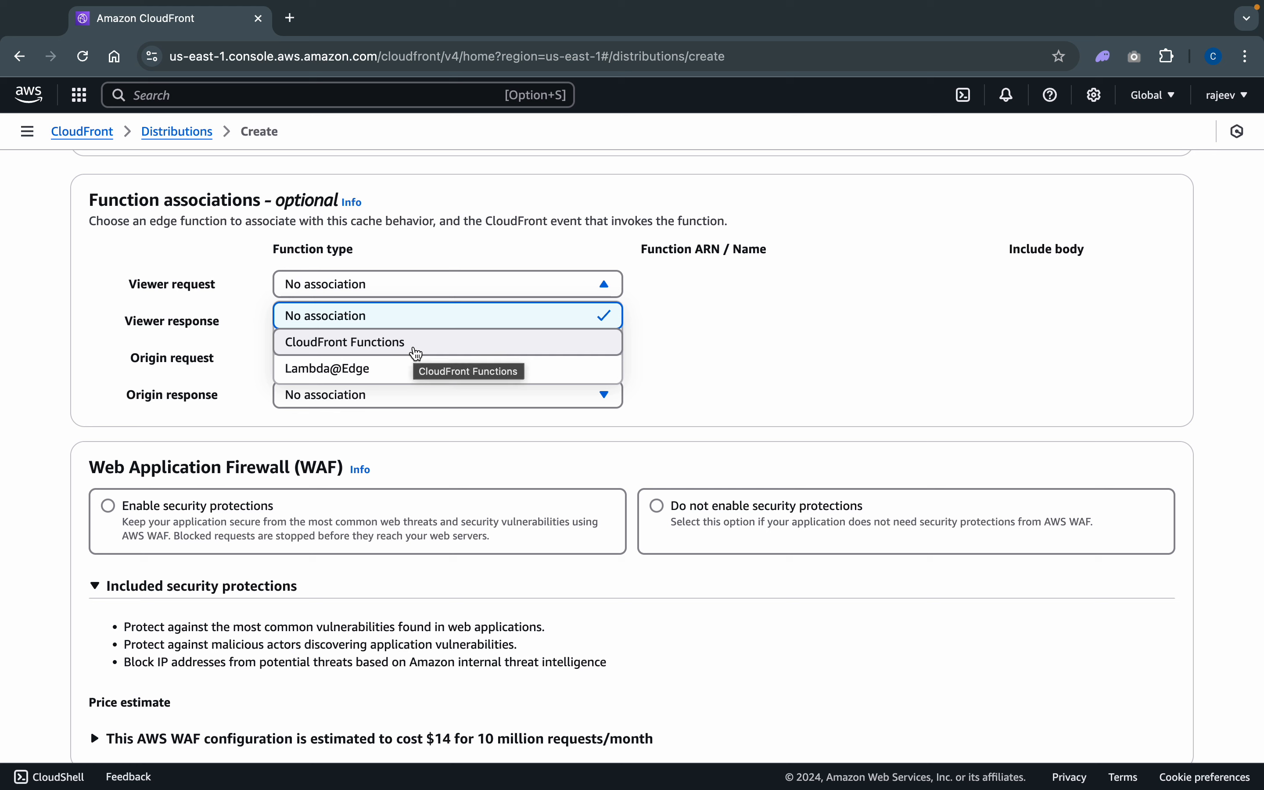
click(776, 361)
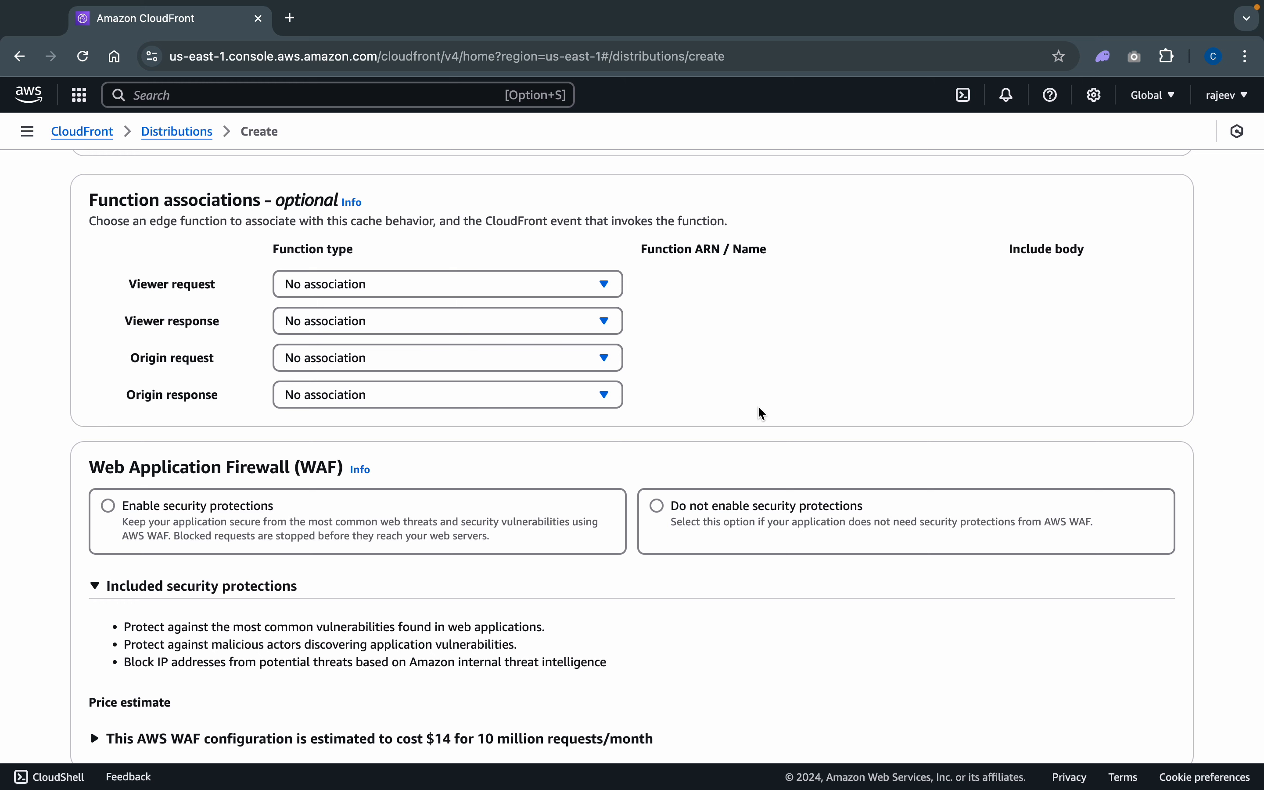
- Compare the two Web Application Firewall options and choose not to enable security protections
scroll(763, 414, down, 4)
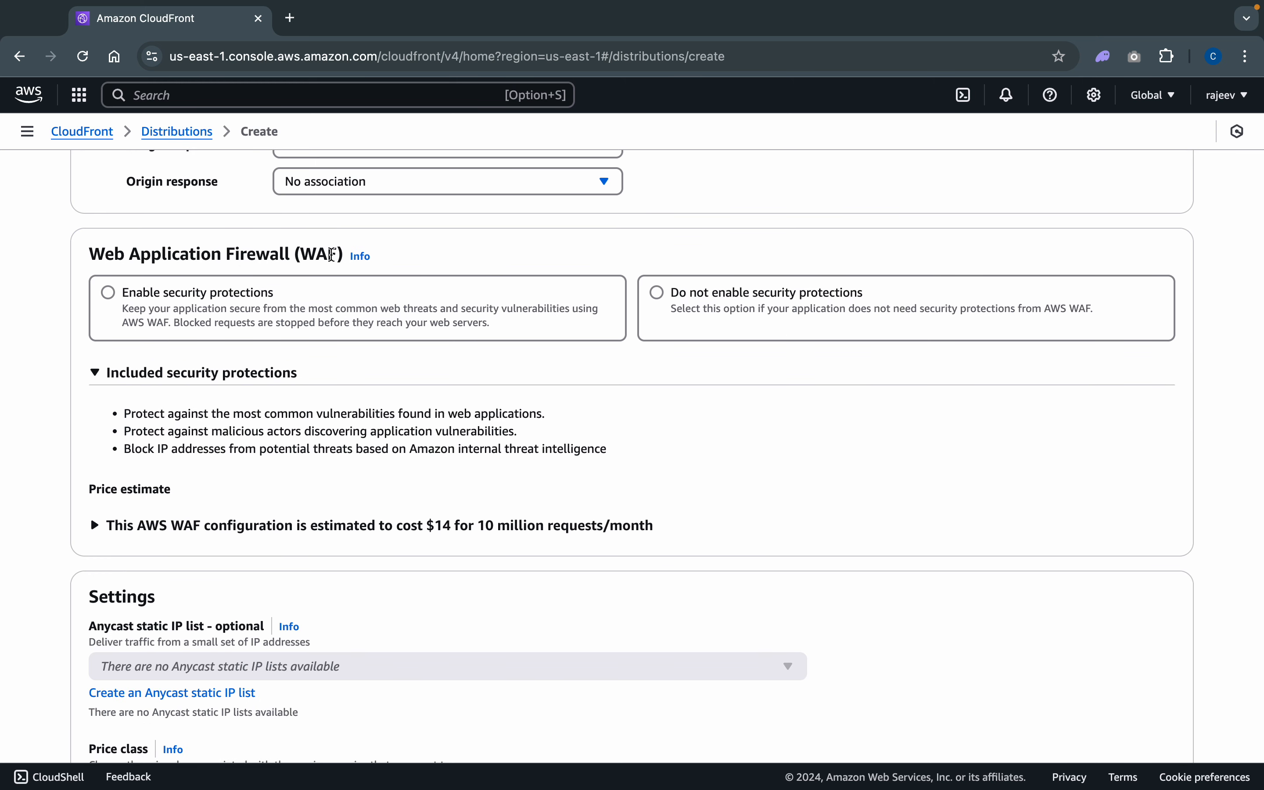
click(658, 293)
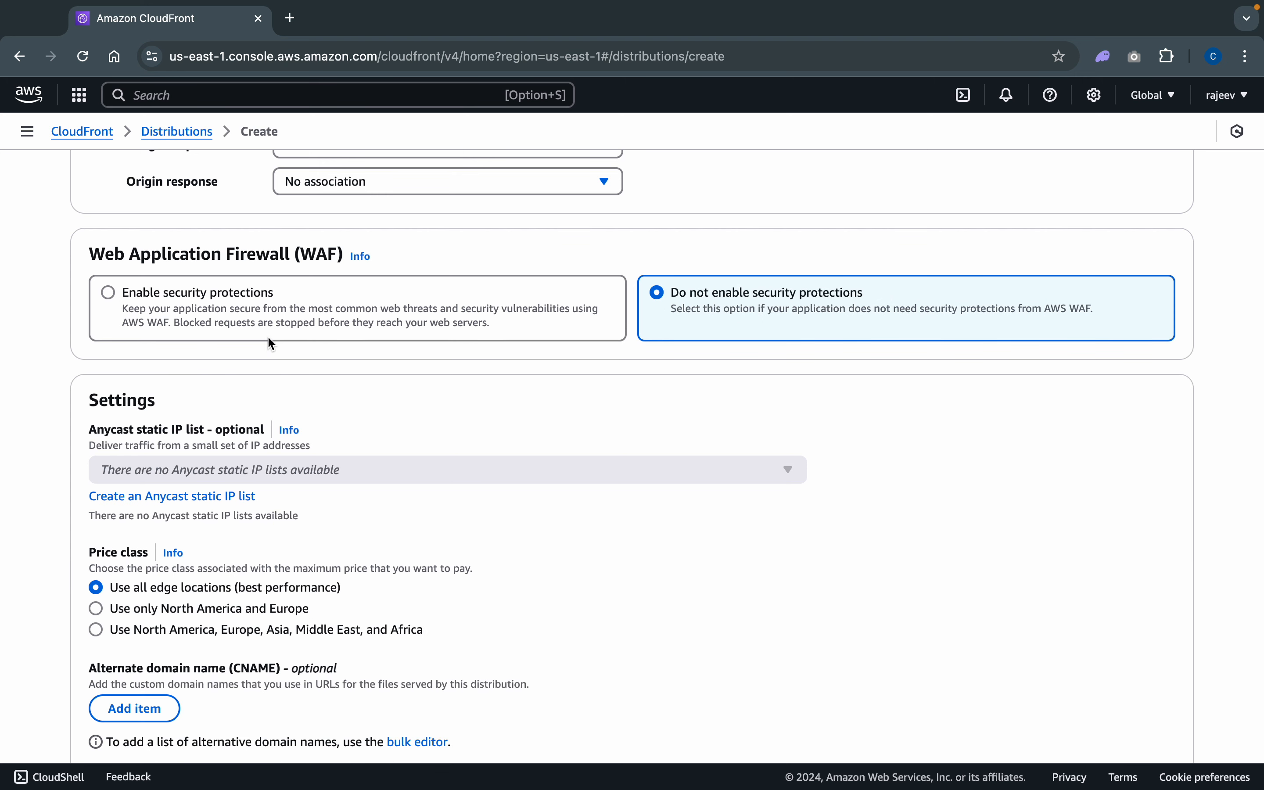
click(251, 329)
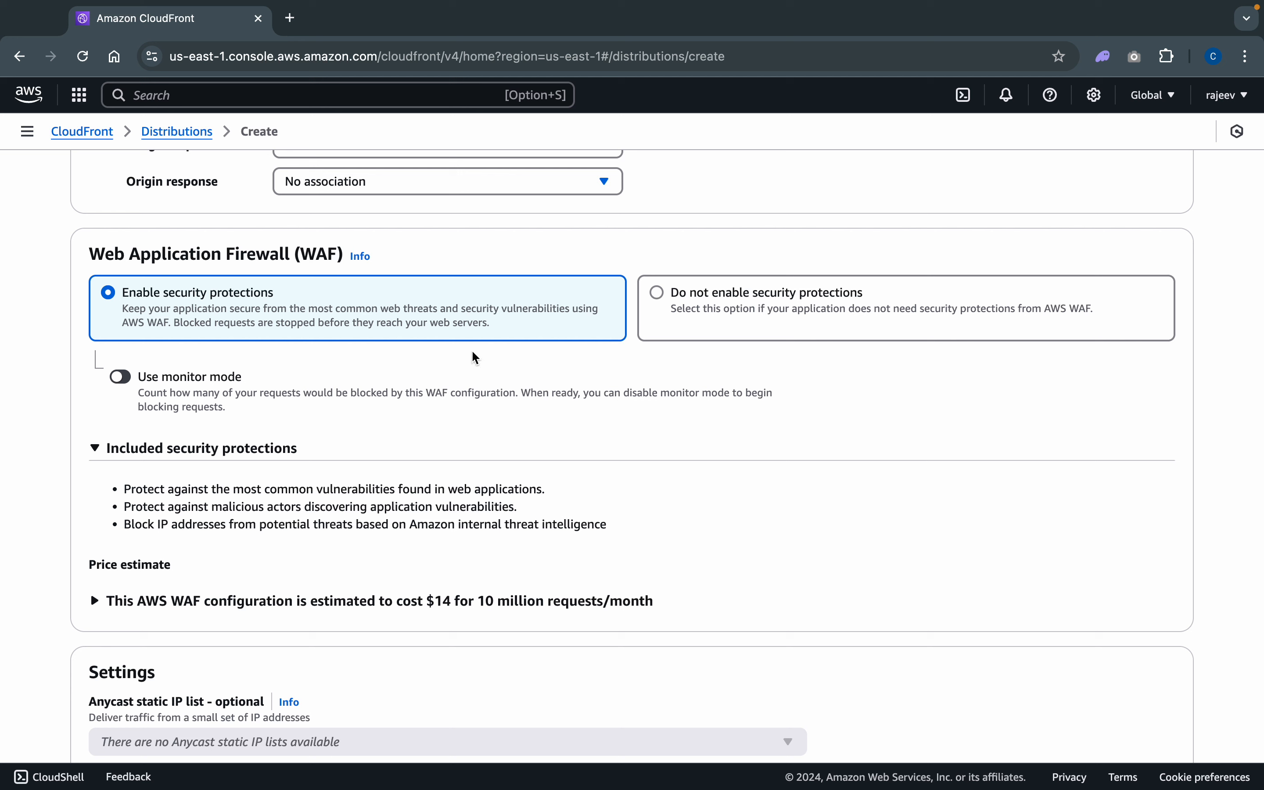
click(747, 313)
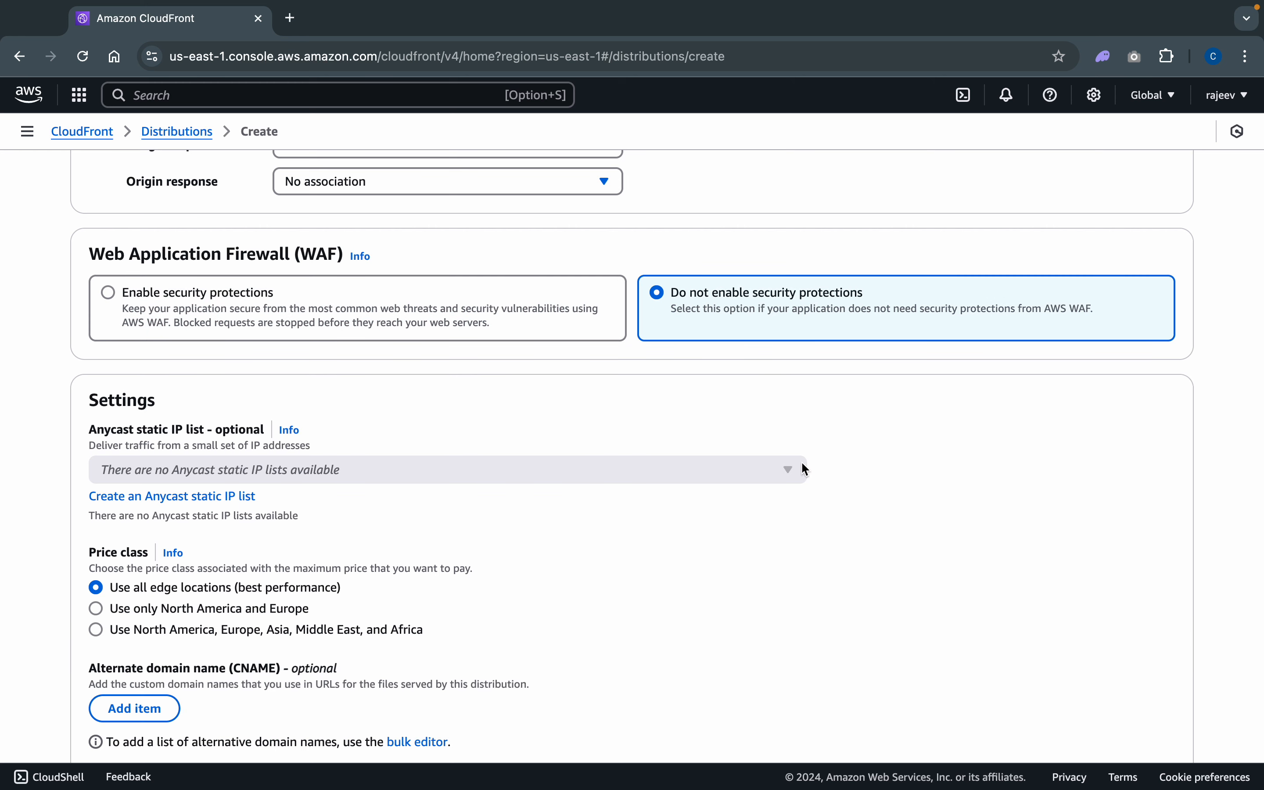
- Keep the default price class, certificate, HTTP version, IPv6 and logging settings, and create the distribution
scroll(804, 469, down, 5)
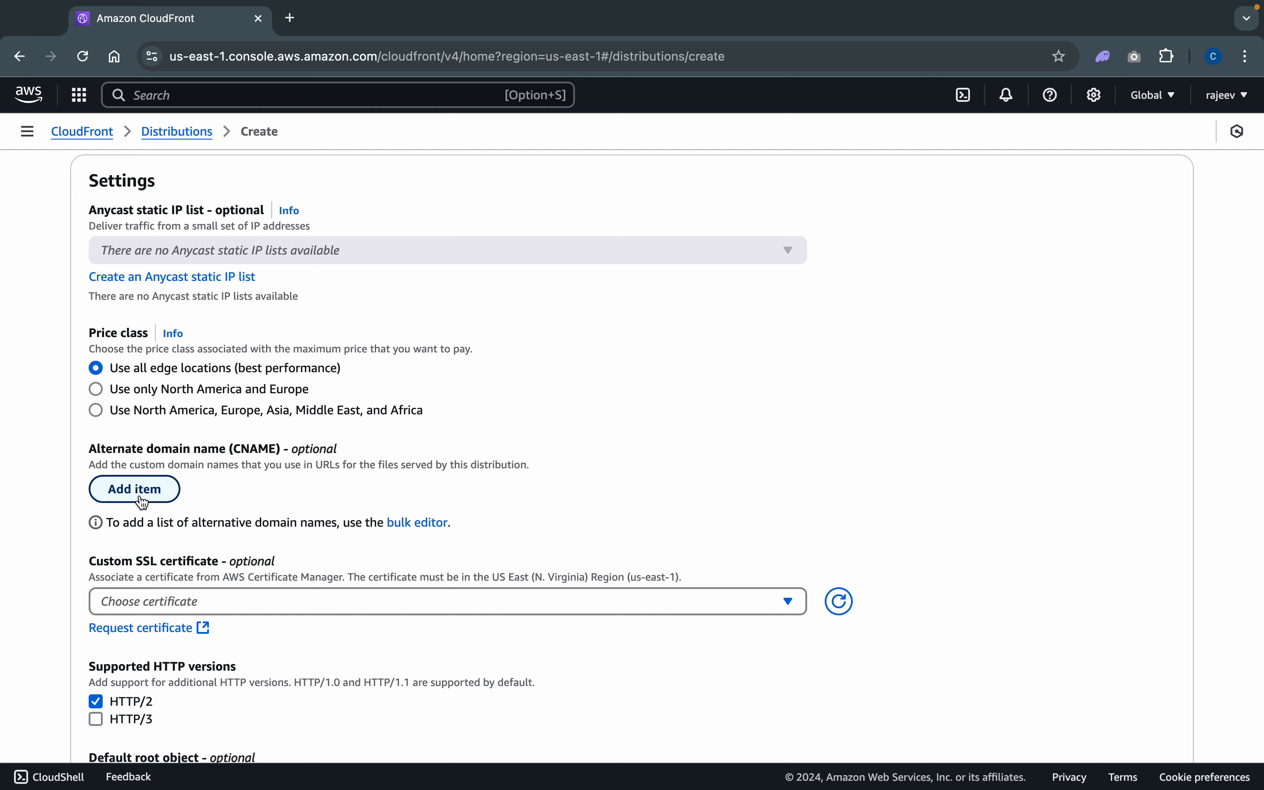
scroll(654, 522, down, 7)
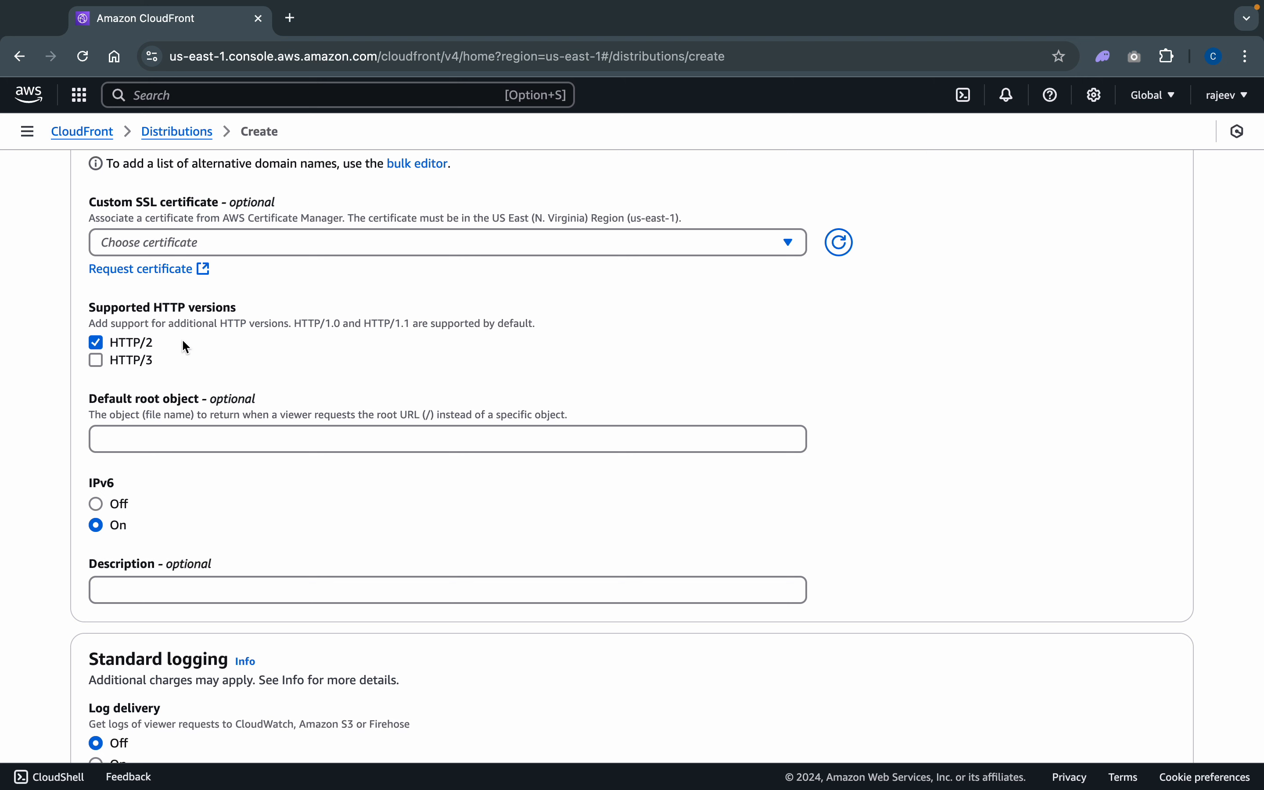
scroll(181, 338, down, 3)
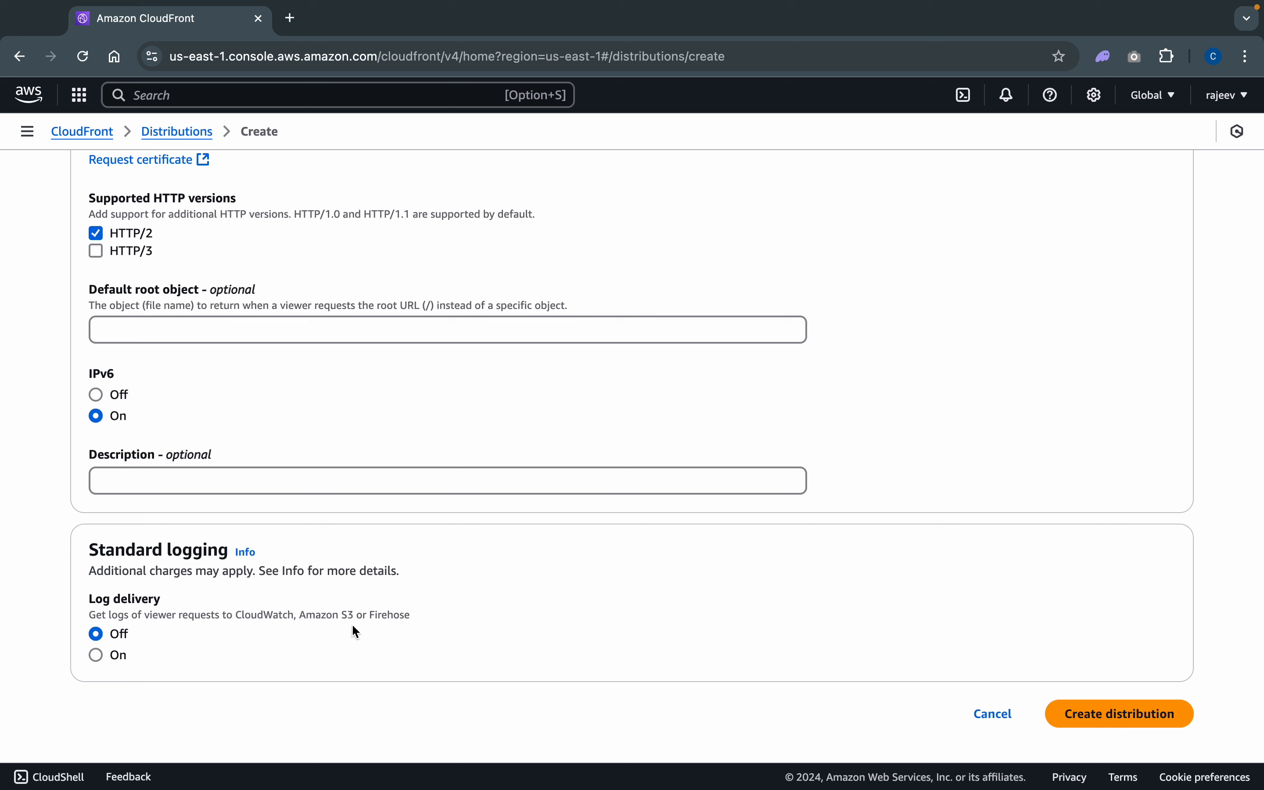
click(1150, 719)
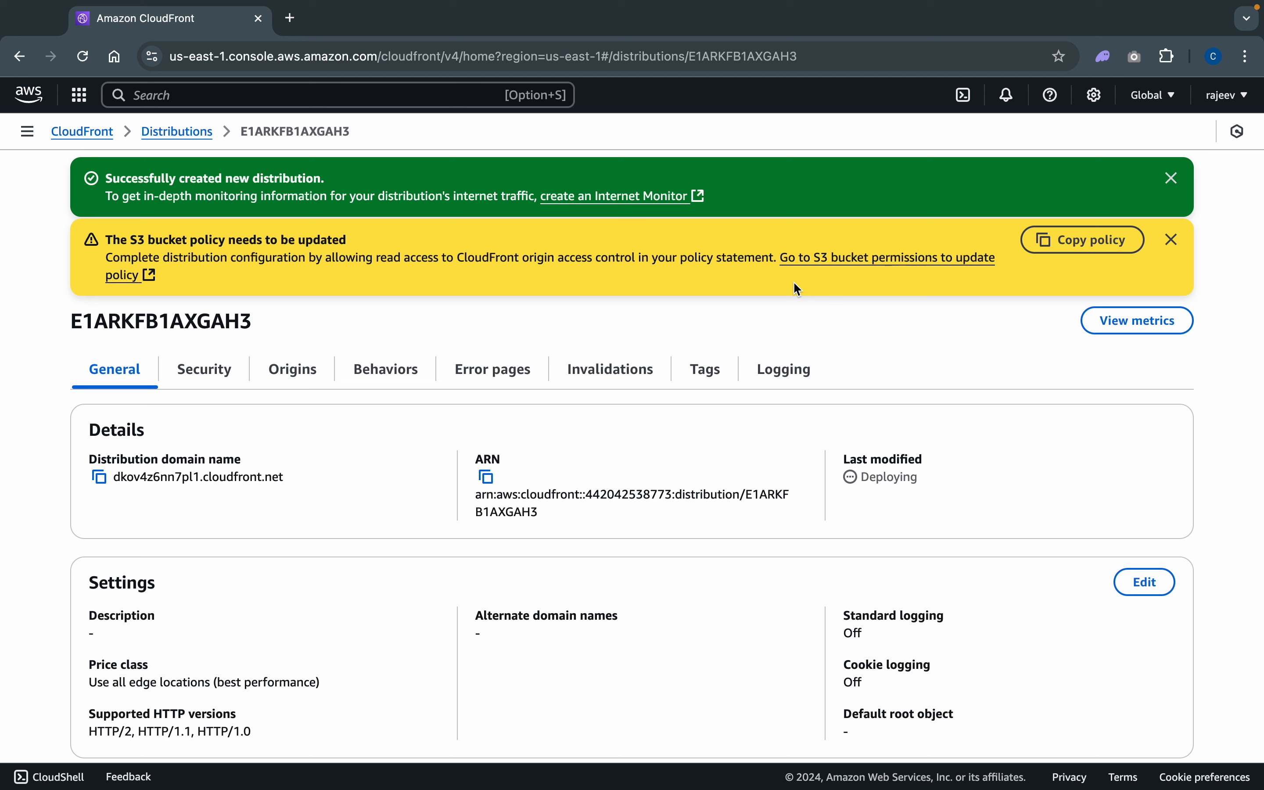
- Copy the policy statement offered for the new distribution and open the S3 bucket permissions in a new tab
click(1066, 252)
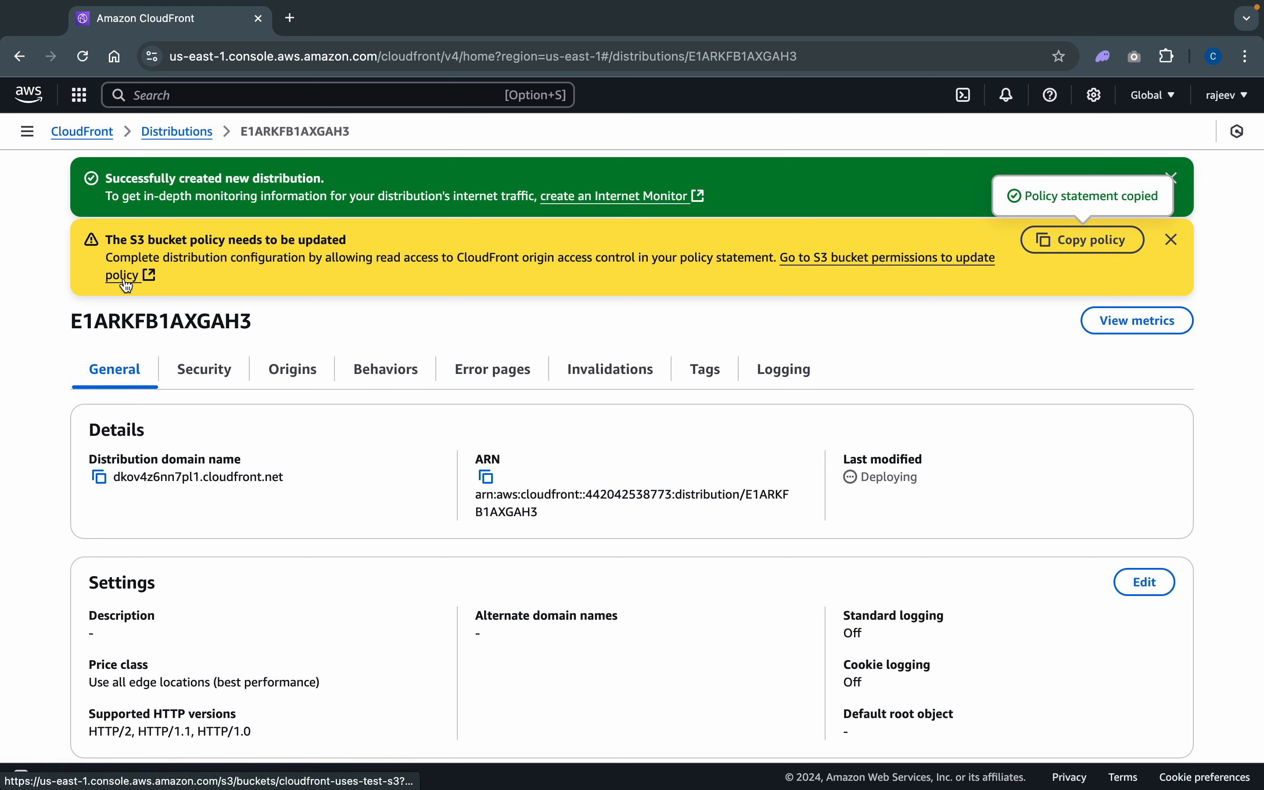
click(869, 259)
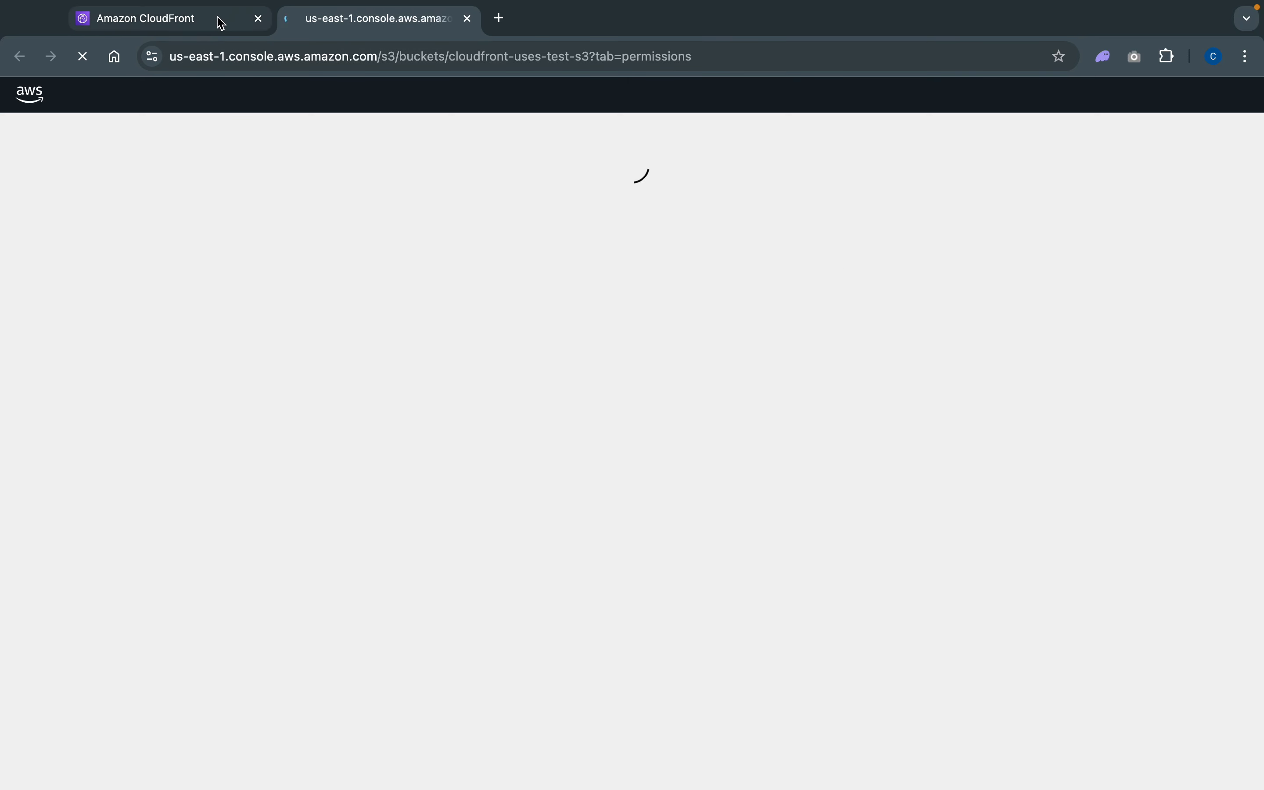
- From the CloudFront tab, find the S3 service and open the permissions of the cloudfront-uses-test-s3 bucket down to its bucket policy
click(218, 19)
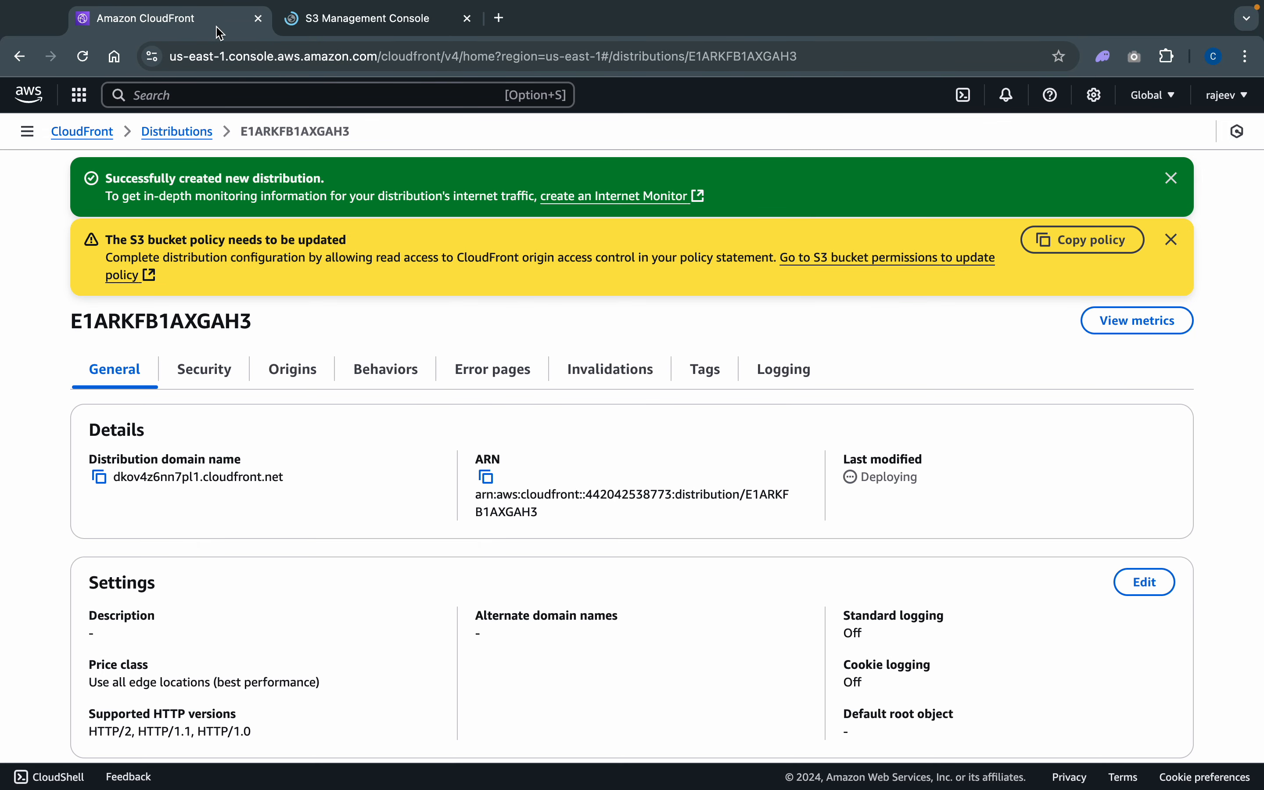
click(286, 92)
text(s)
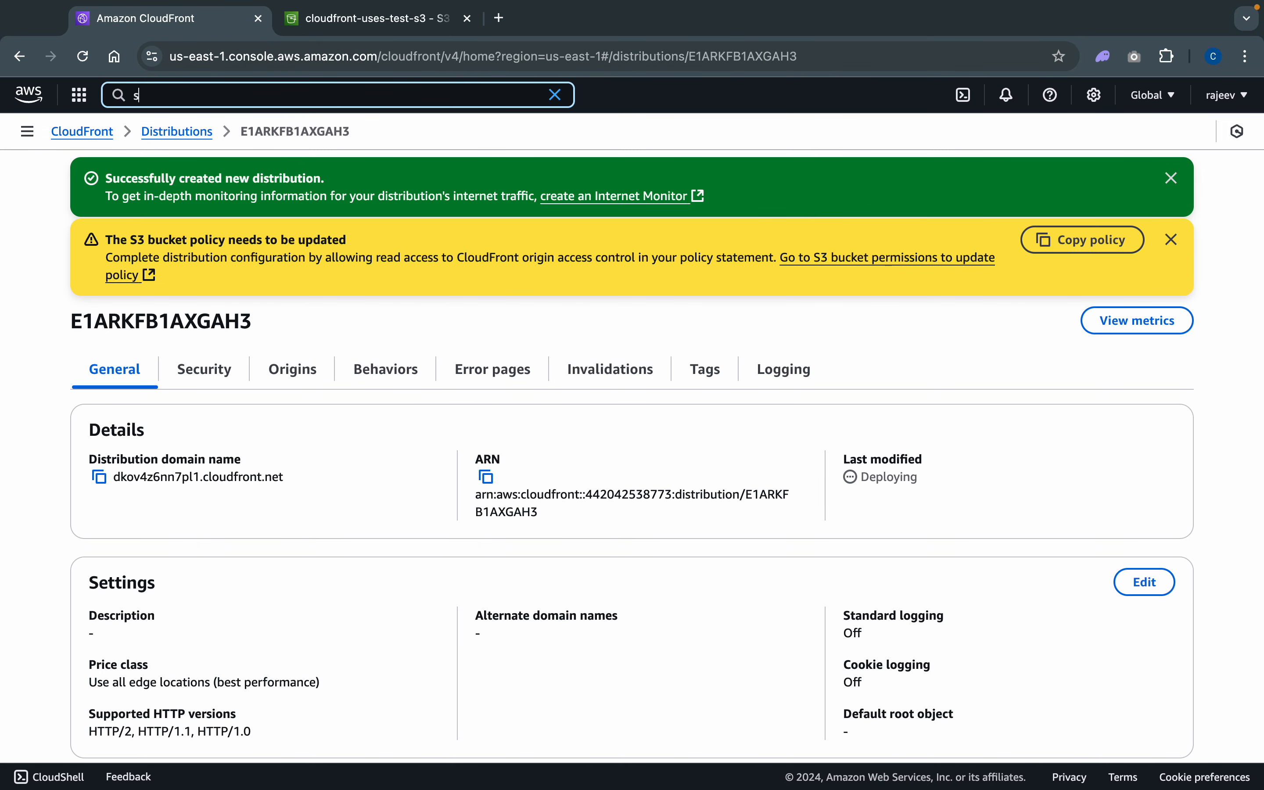
text(3)
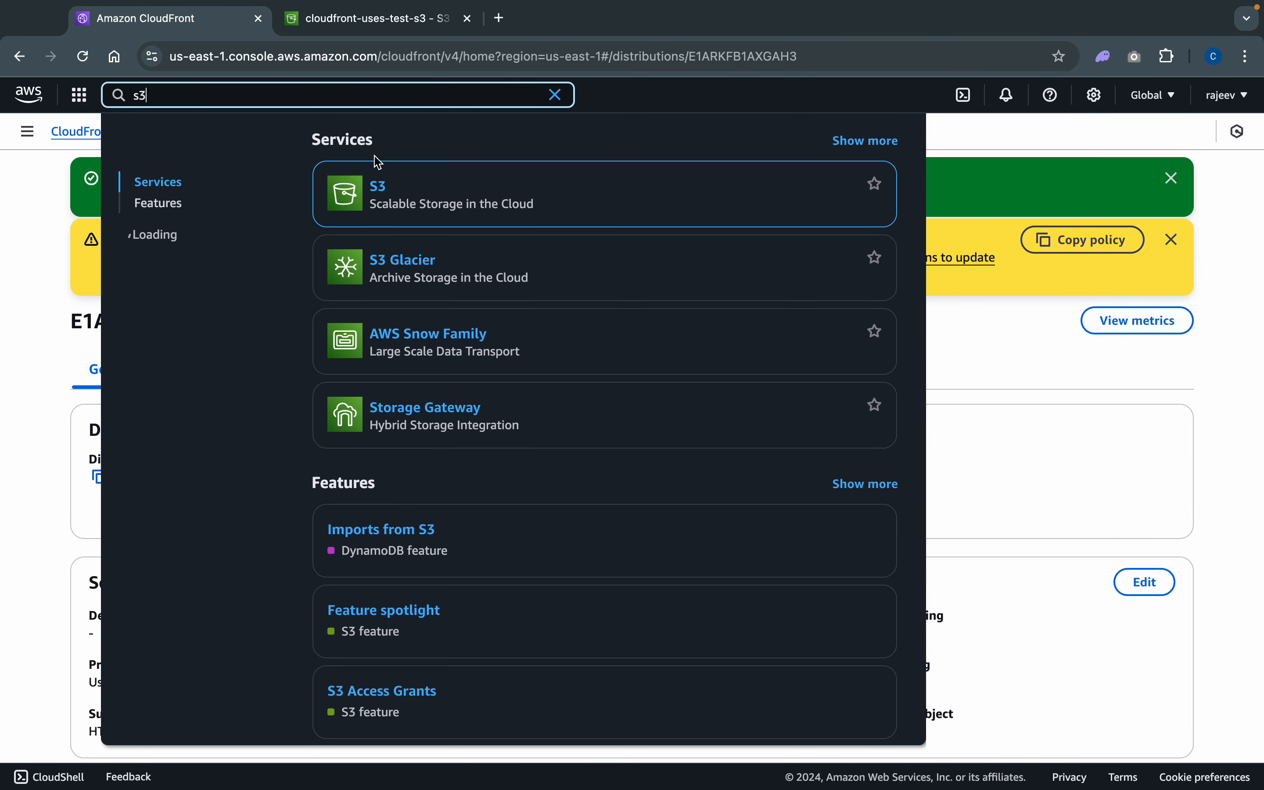
click(379, 193)
click(397, 28)
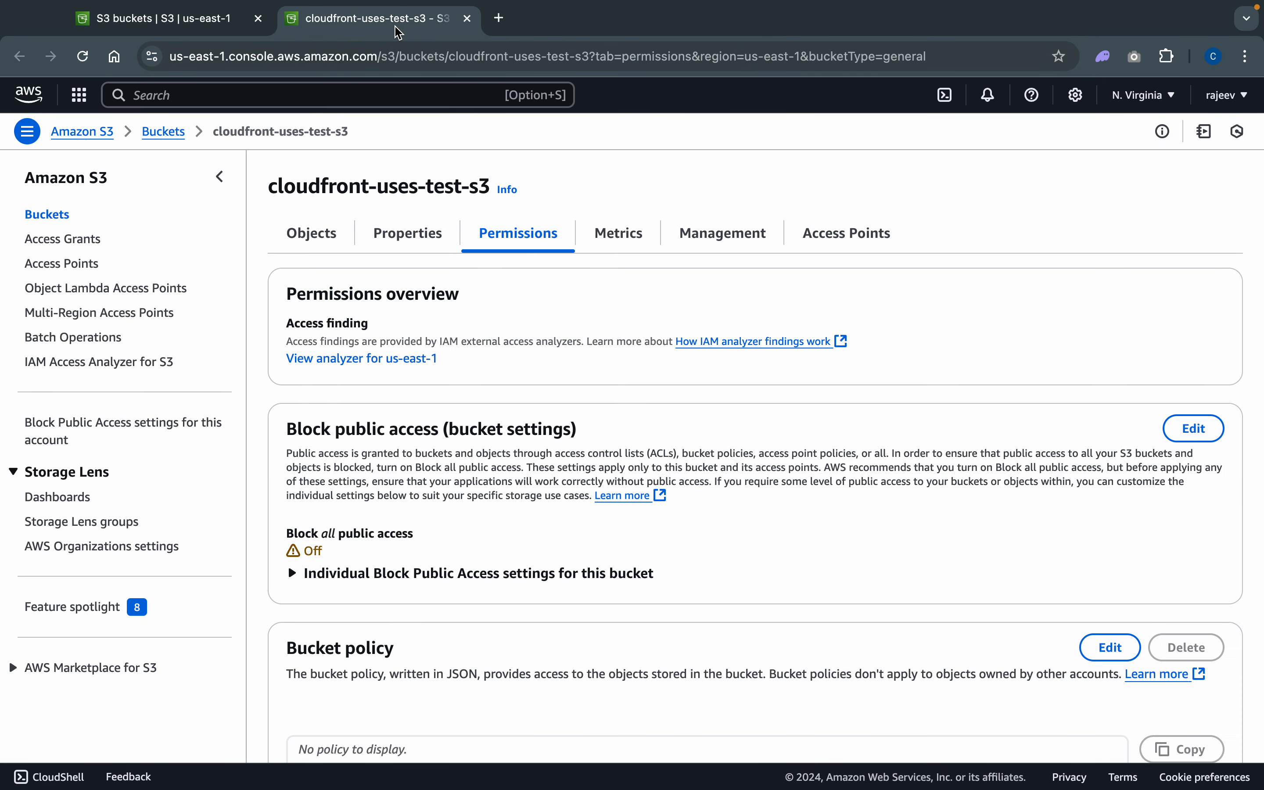
scroll(522, 450, down, 7)
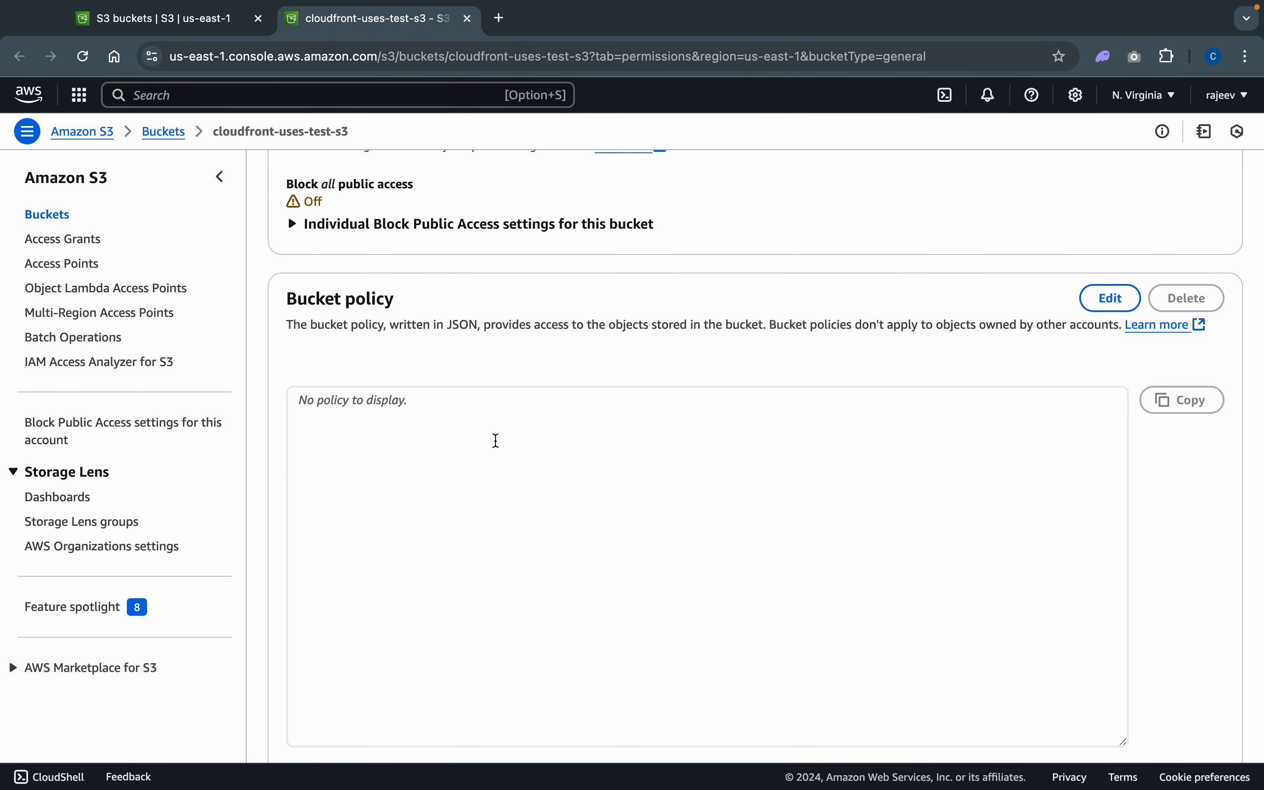
click(250, 25)
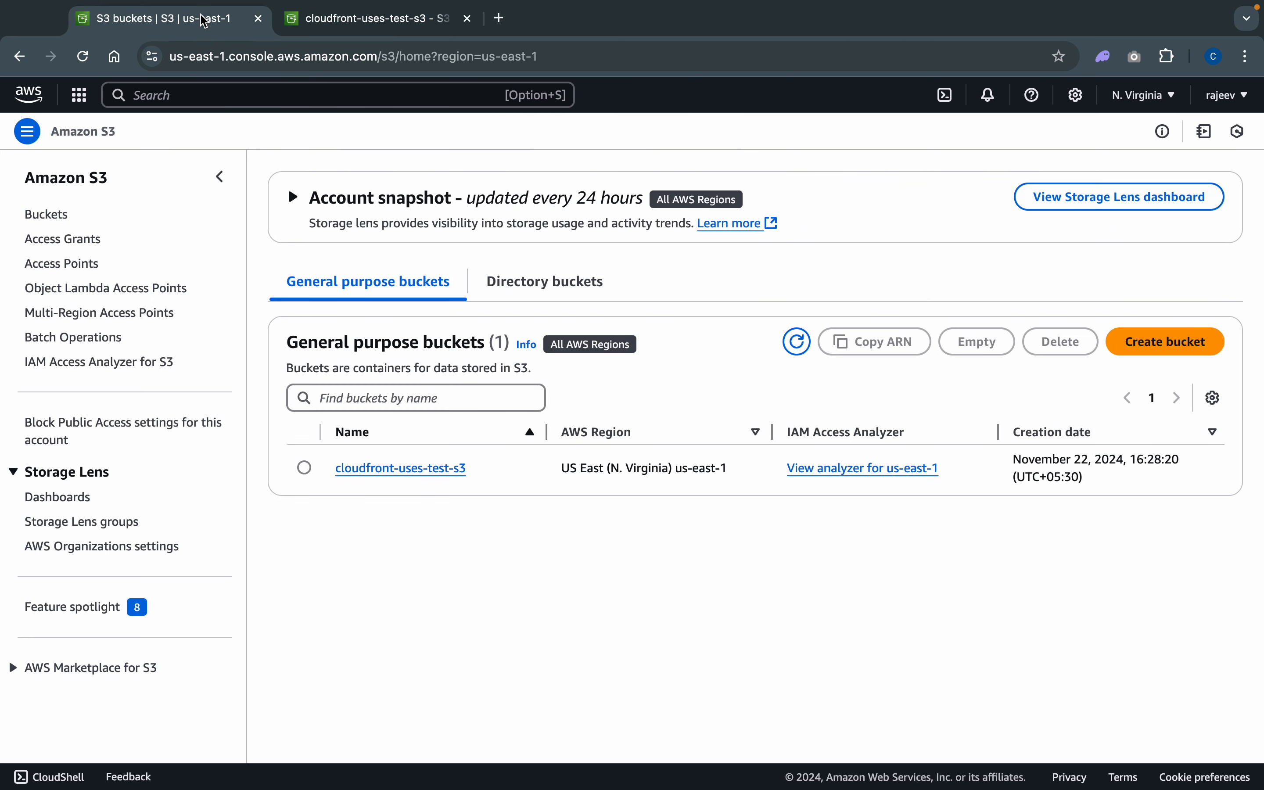
click(420, 477)
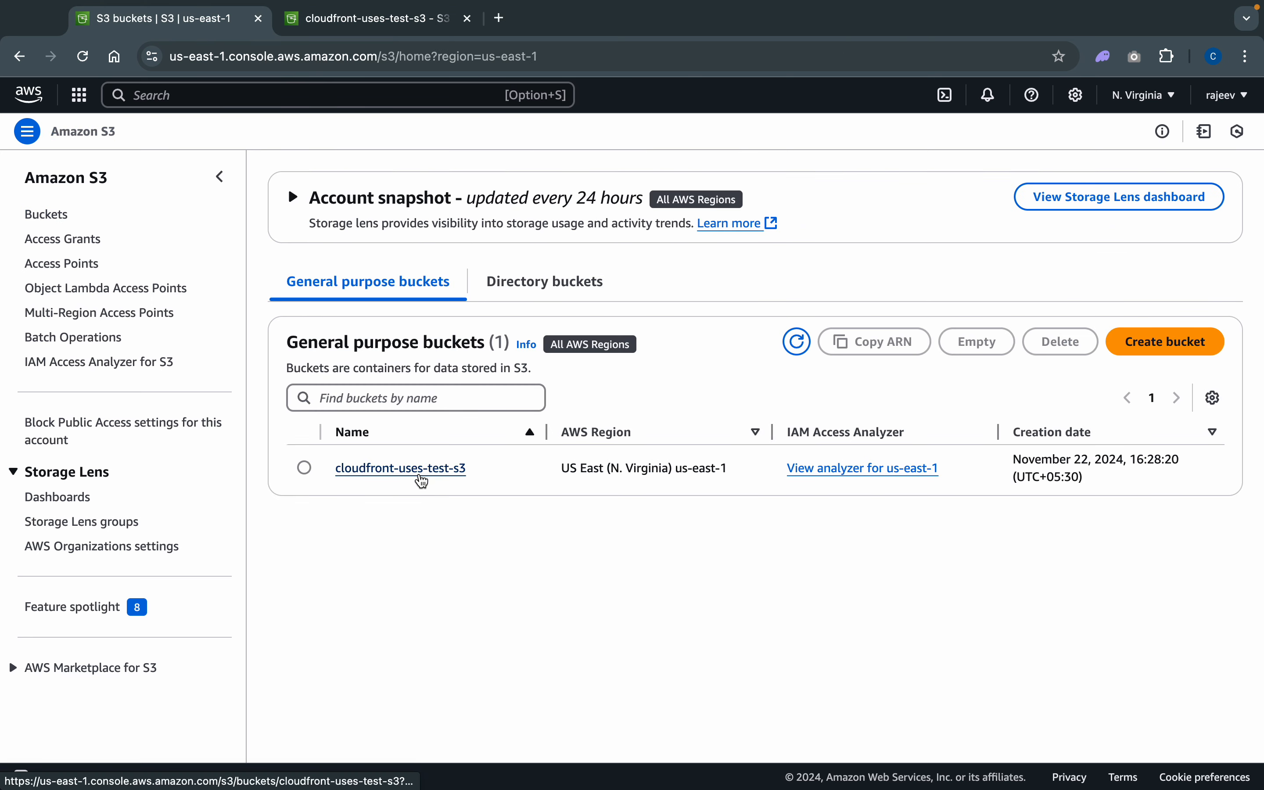
click(519, 234)
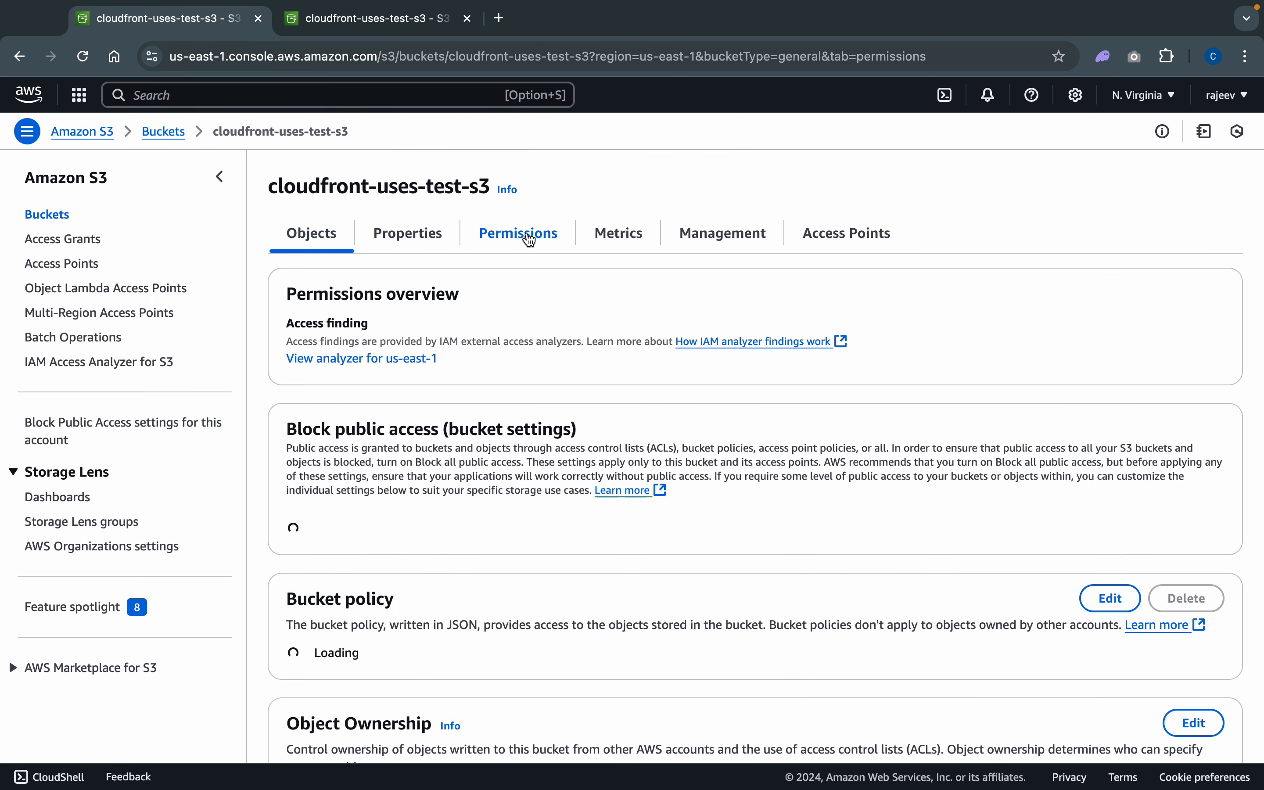
scroll(447, 710, down, 7)
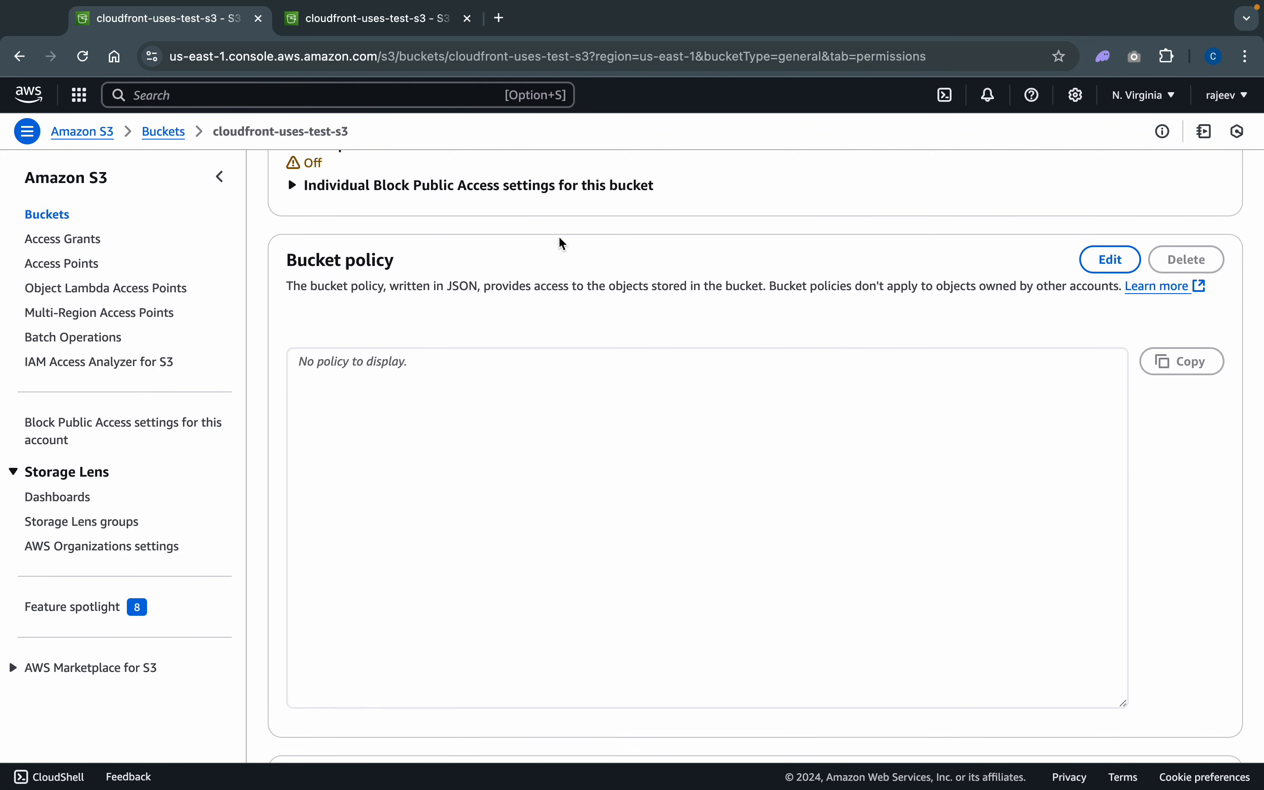
- Paste the copied CloudFront policy statement into the cloudfront-uses-test-s3 bucket policy, review its source ARN condition, and save the changes
click(1111, 260)
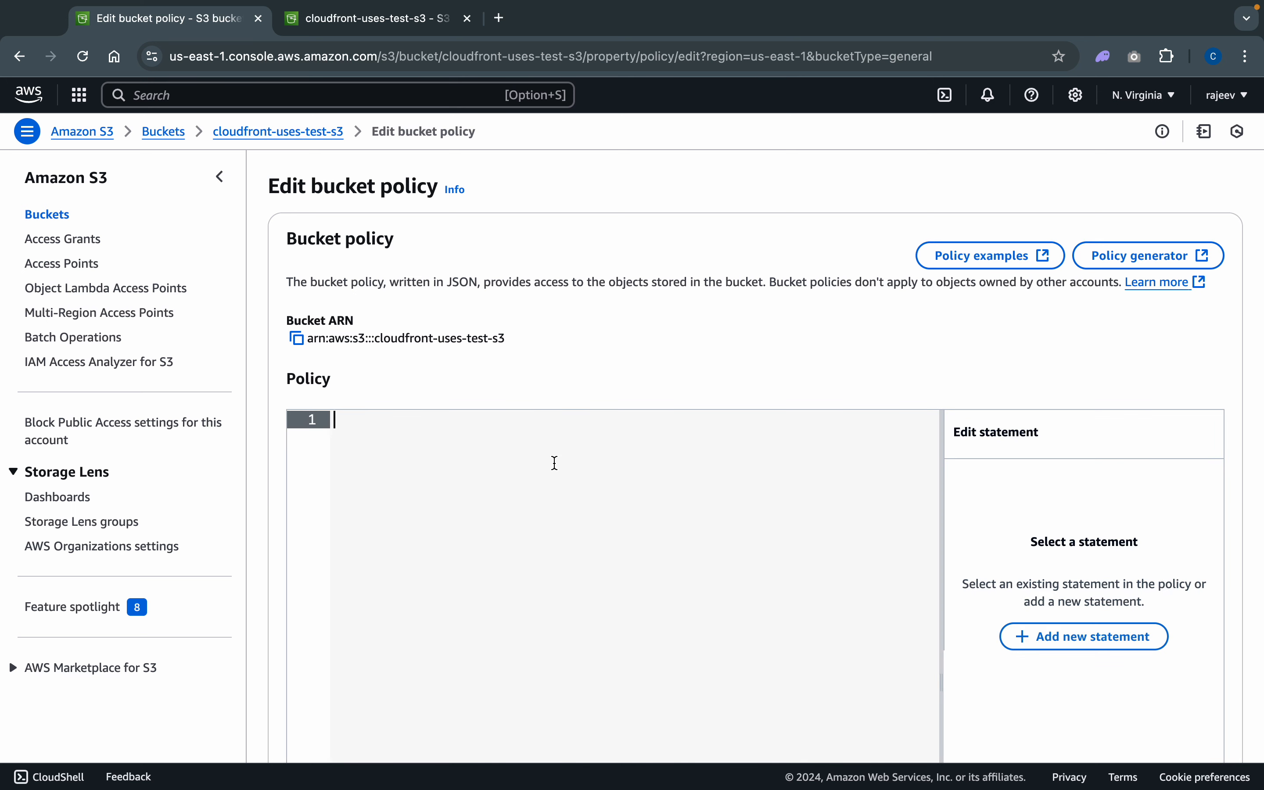
key(super+v)
scroll(805, 519, down, 4)
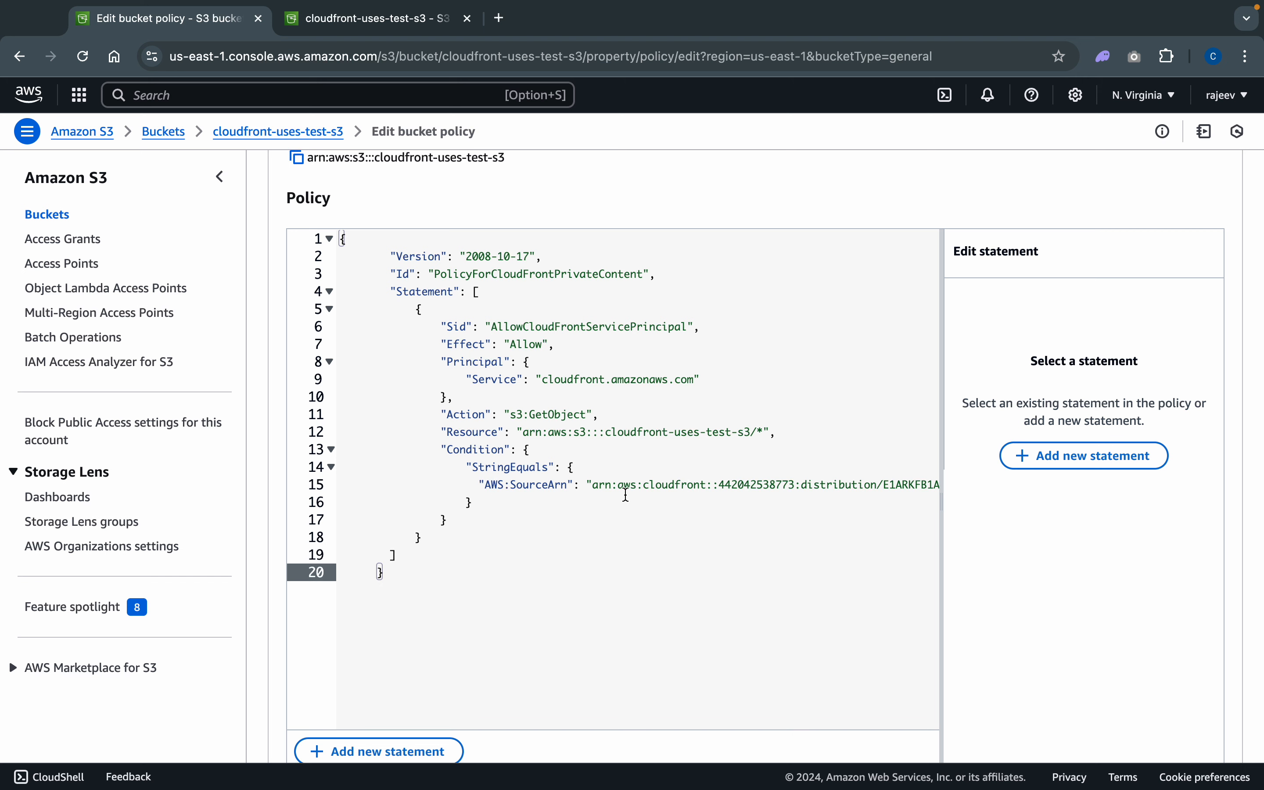
scroll(818, 487, right, 2)
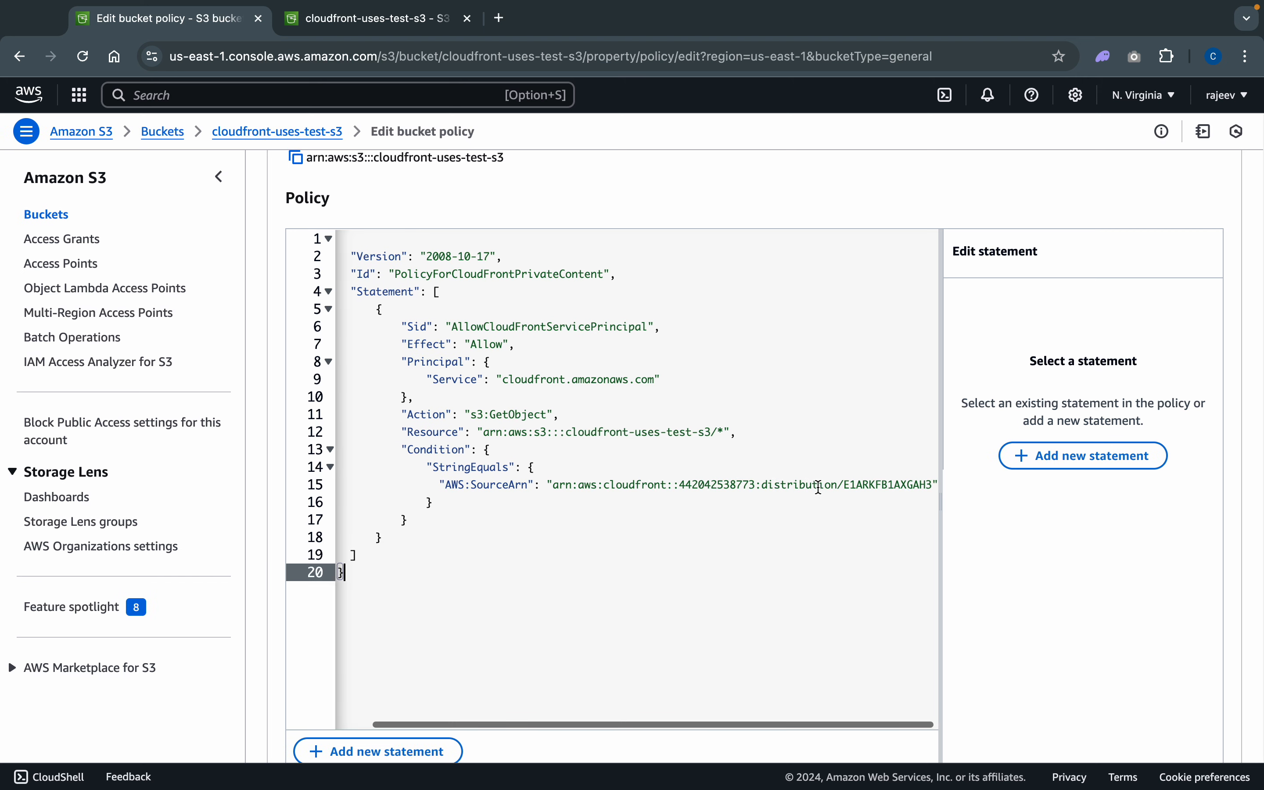
scroll(818, 488, left, 2)
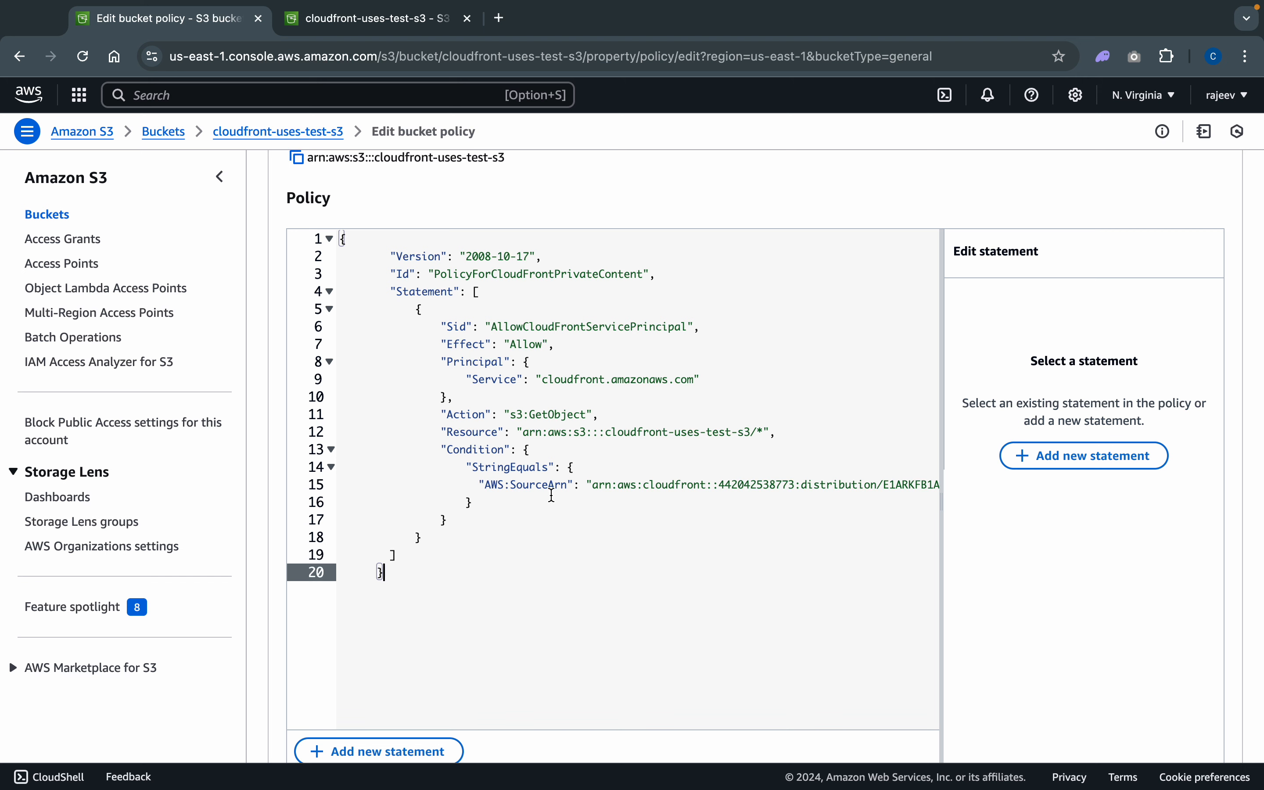
scroll(693, 584, down, 5)
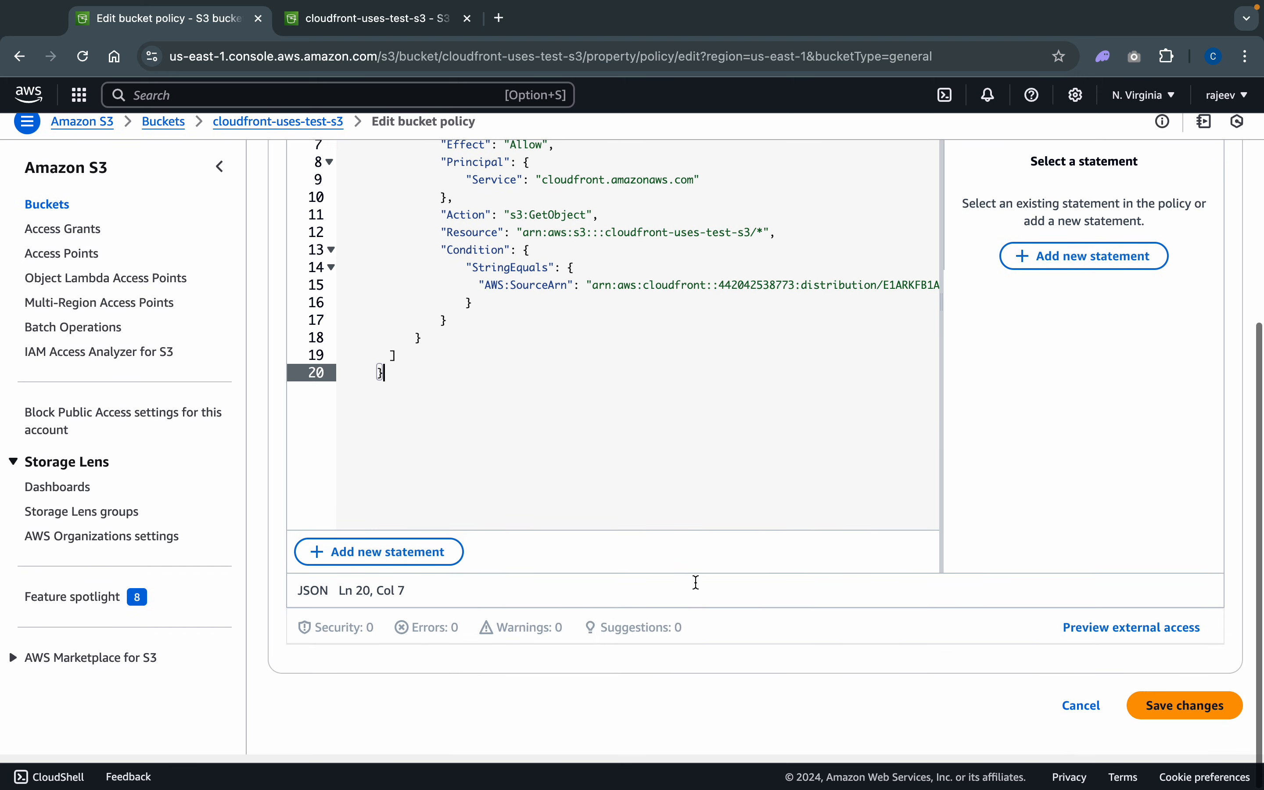
click(1207, 713)
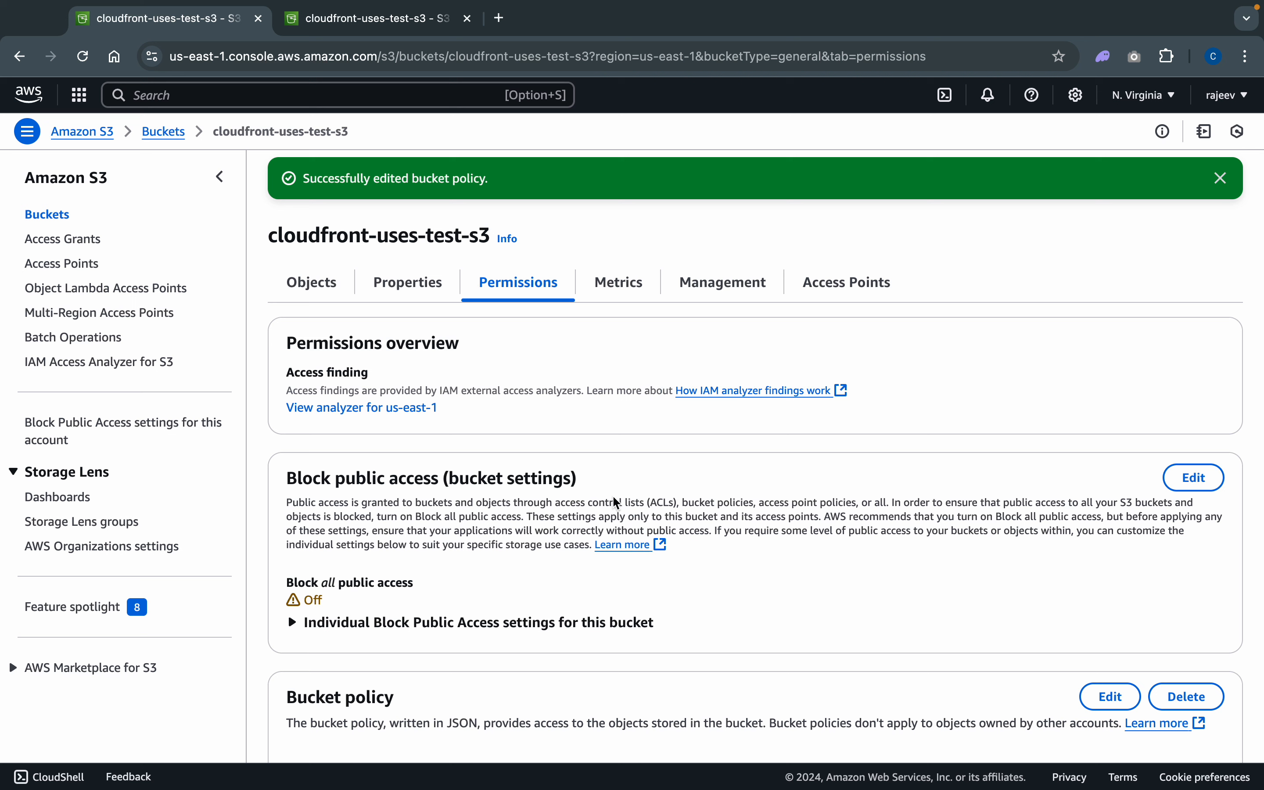
- Find the CloudFront service, refresh its distributions list, and open the new distribution's details
click(220, 96)
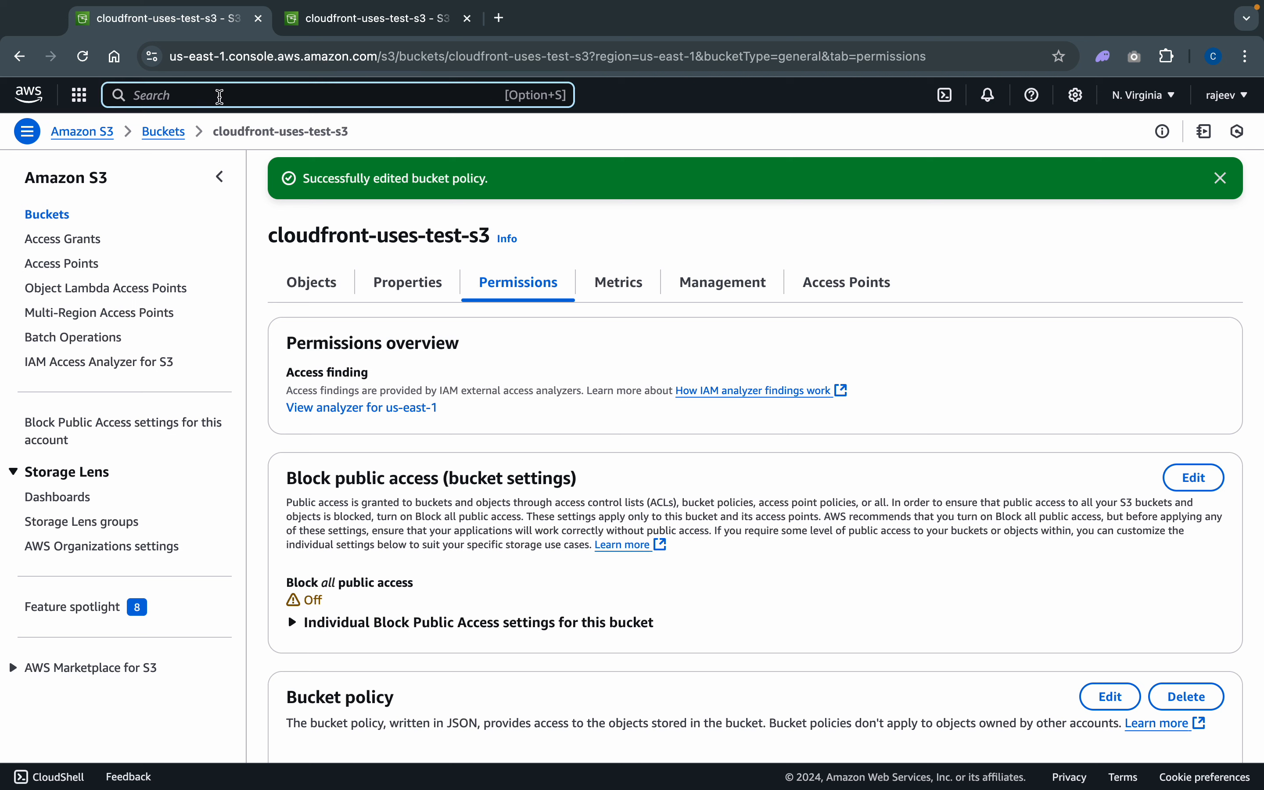
text(cluster)
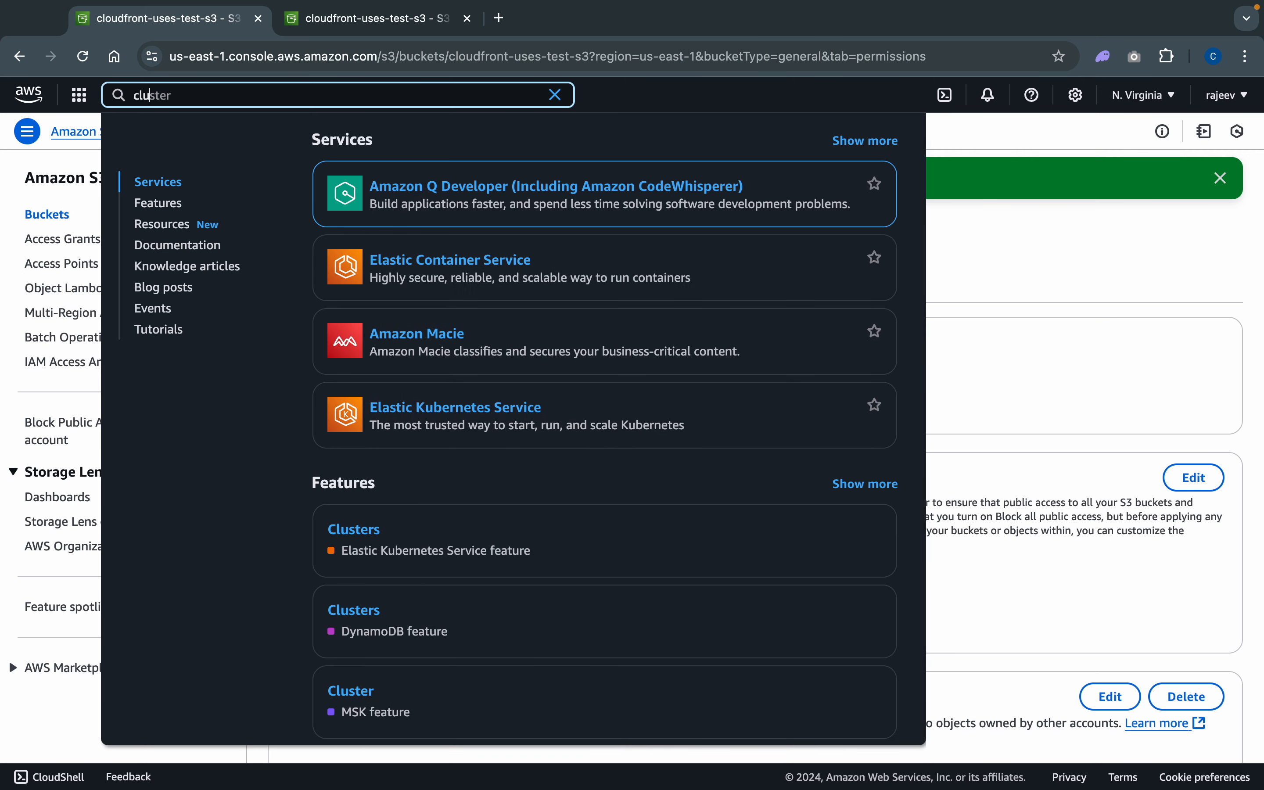
key(BackSpace)
key(BackSpace)
key(BackSpace)
key(BackSpace)
key(BackSpace)
text(oud)
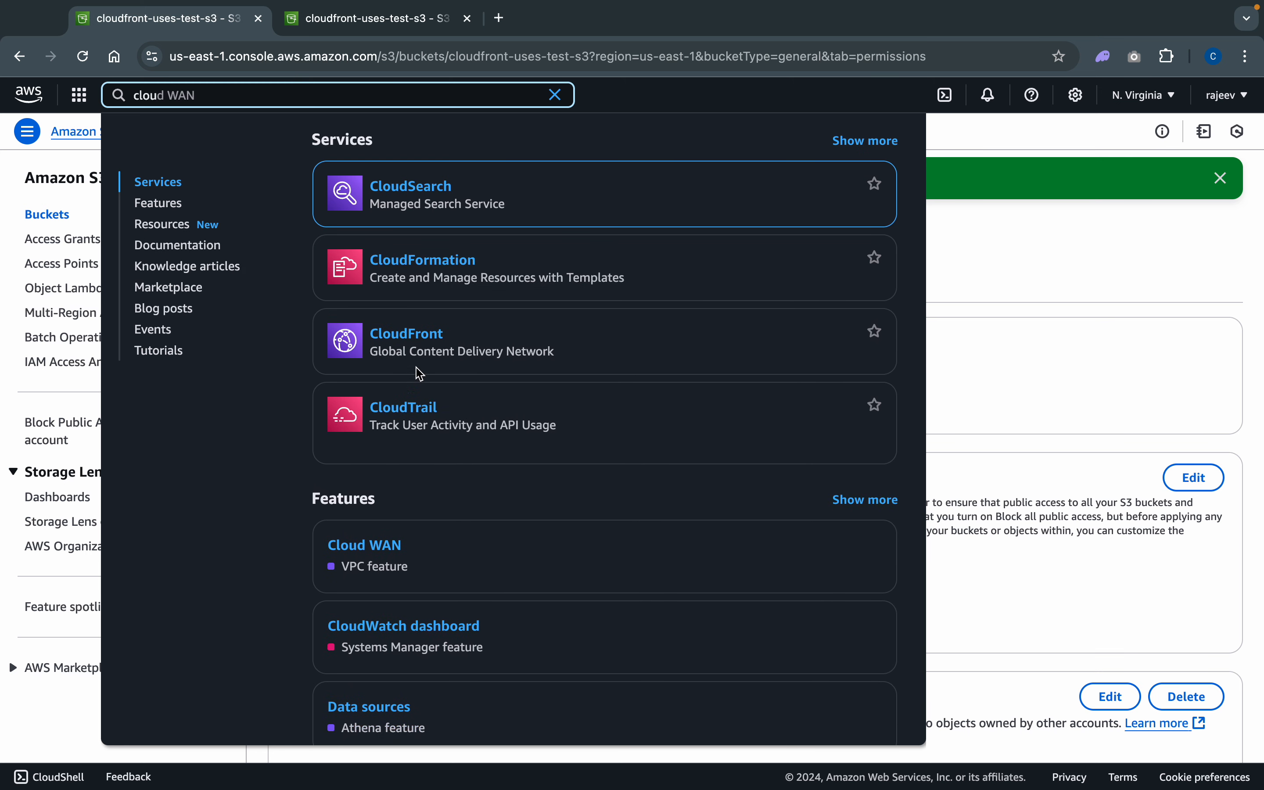
click(419, 338)
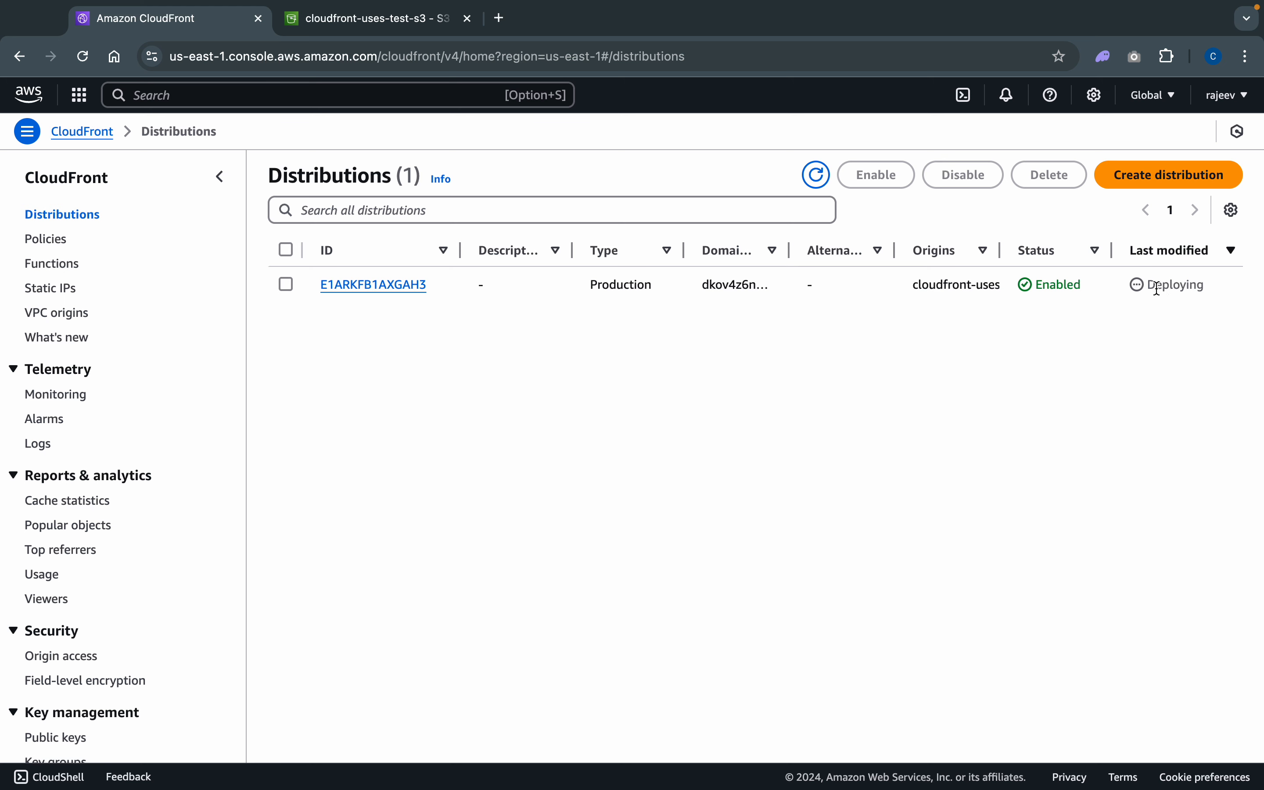
click(823, 176)
click(363, 287)
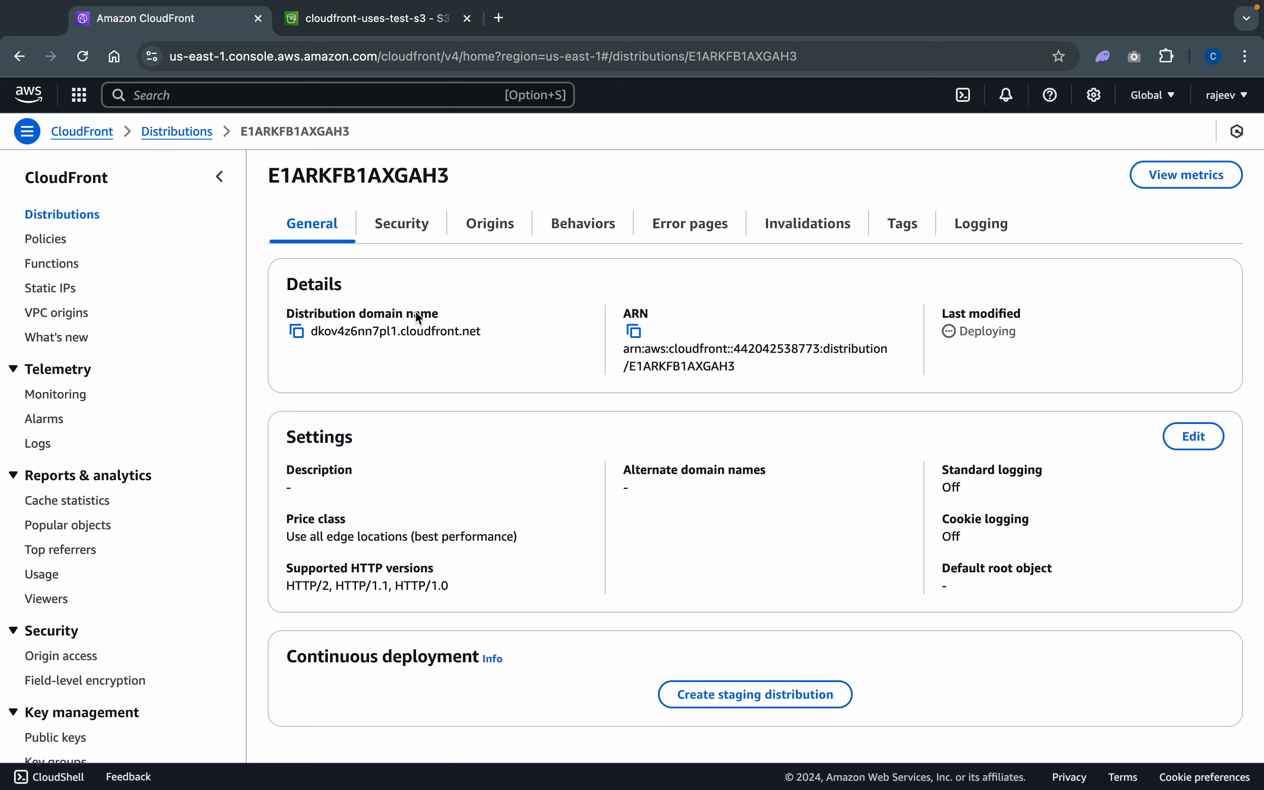
- Copy the distribution domain name and load it in a new browser tab to test access
click(296, 334)
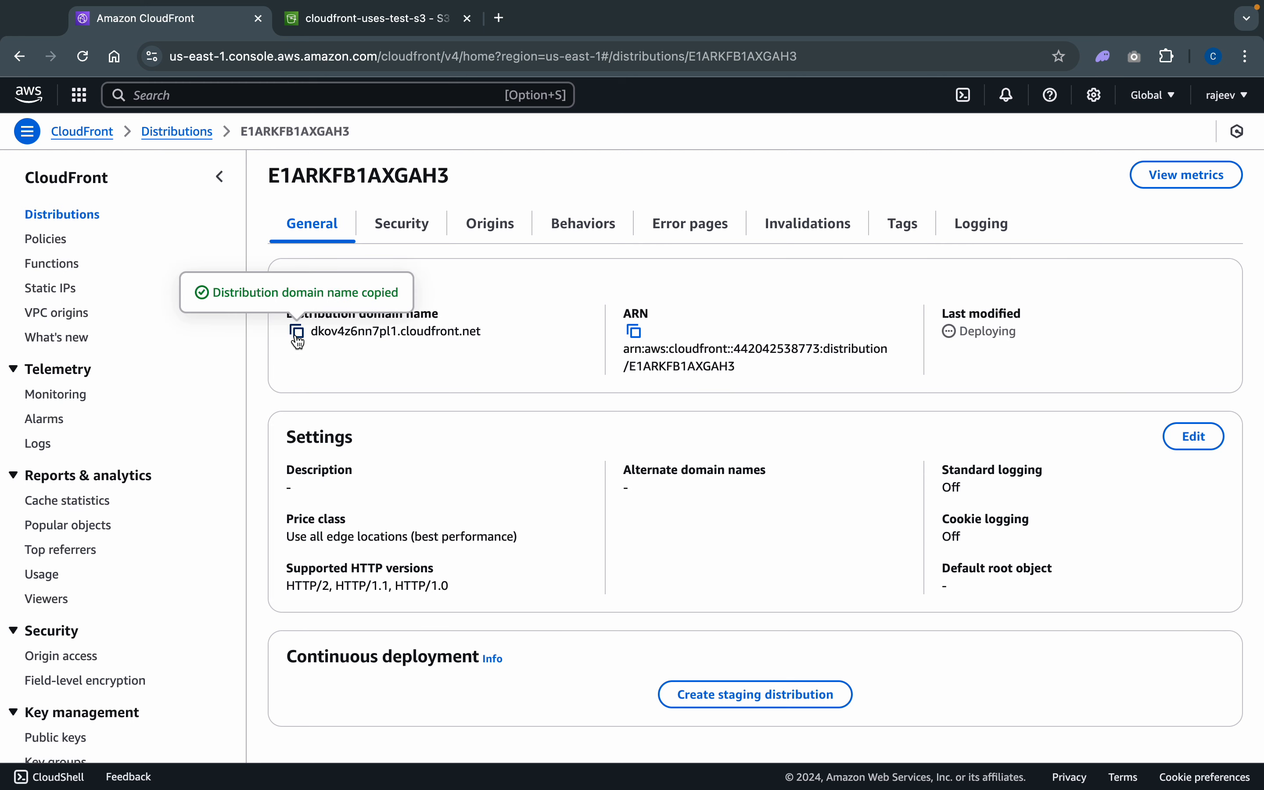
click(498, 18)
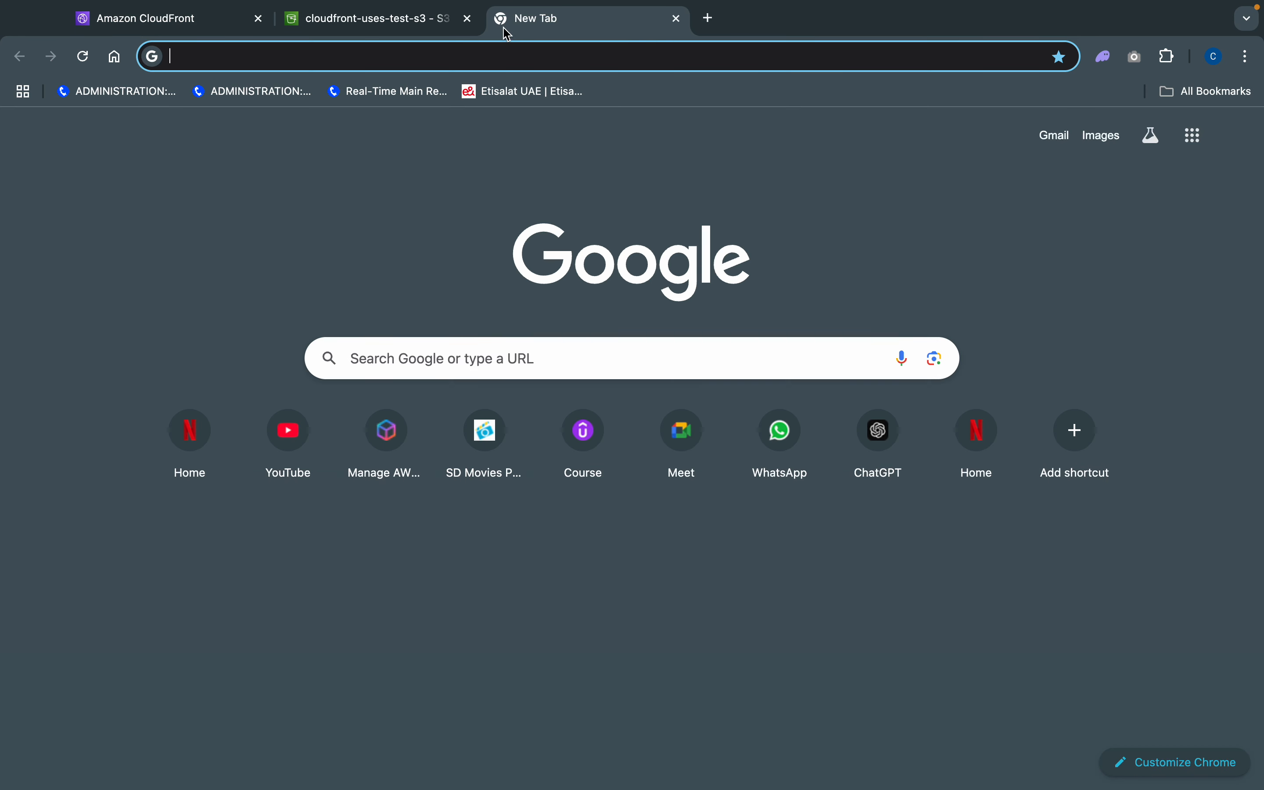
click(503, 63)
key(super+v)
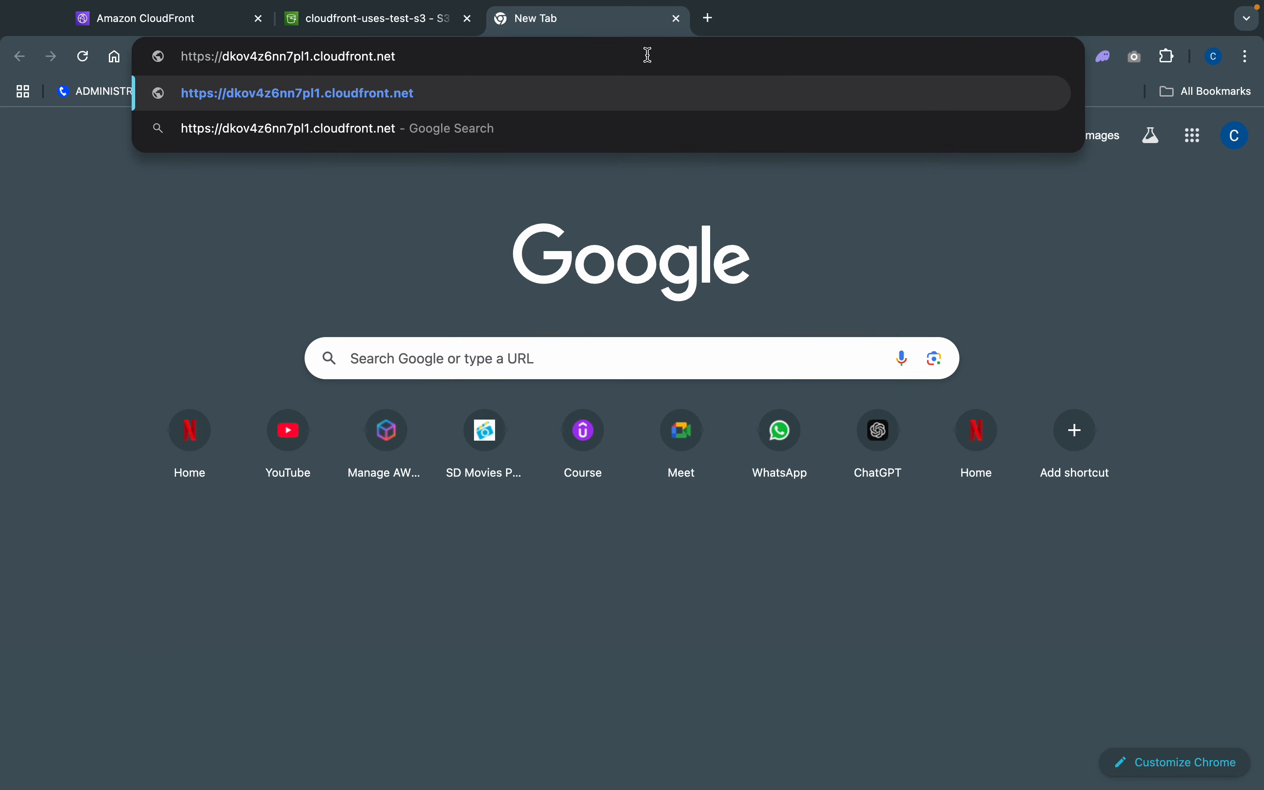
key(Return)
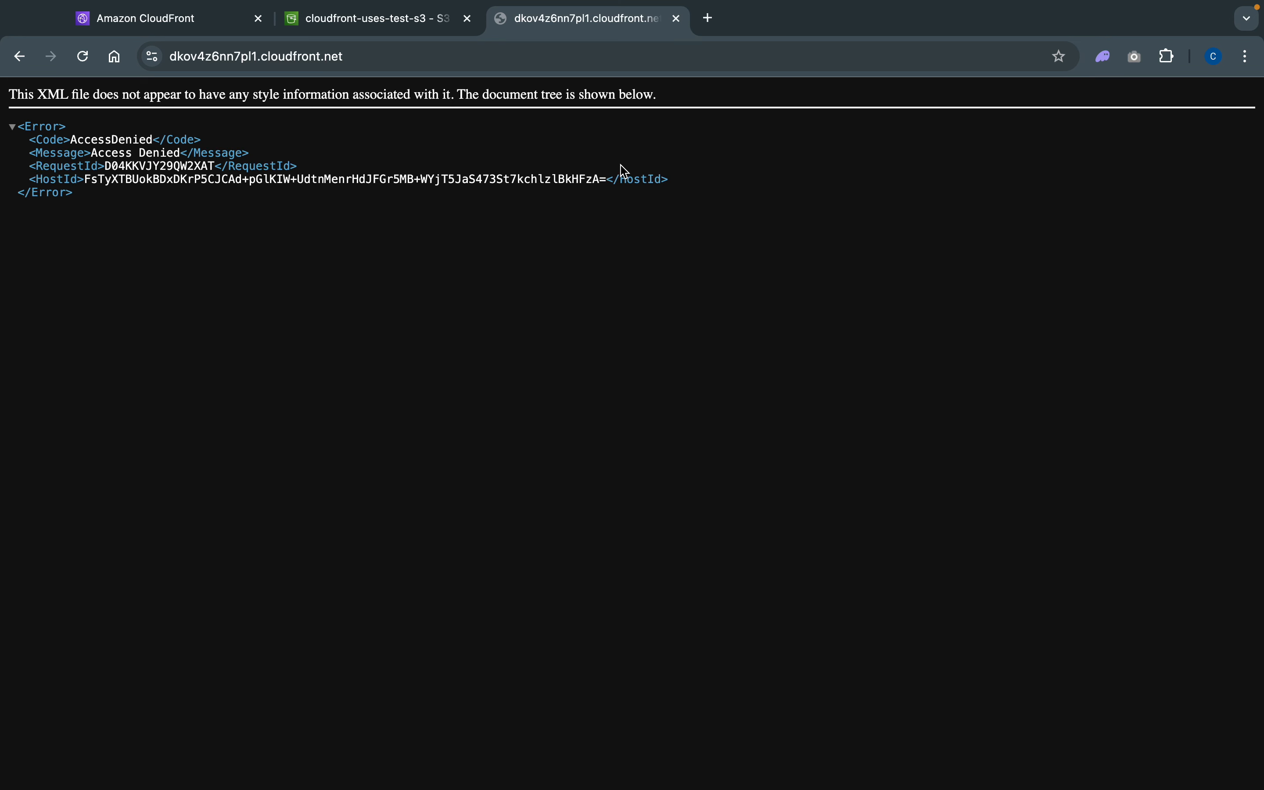
- Return to the CloudFront distribution details and reload them repeatedly to check the deployment status
click(187, 22)
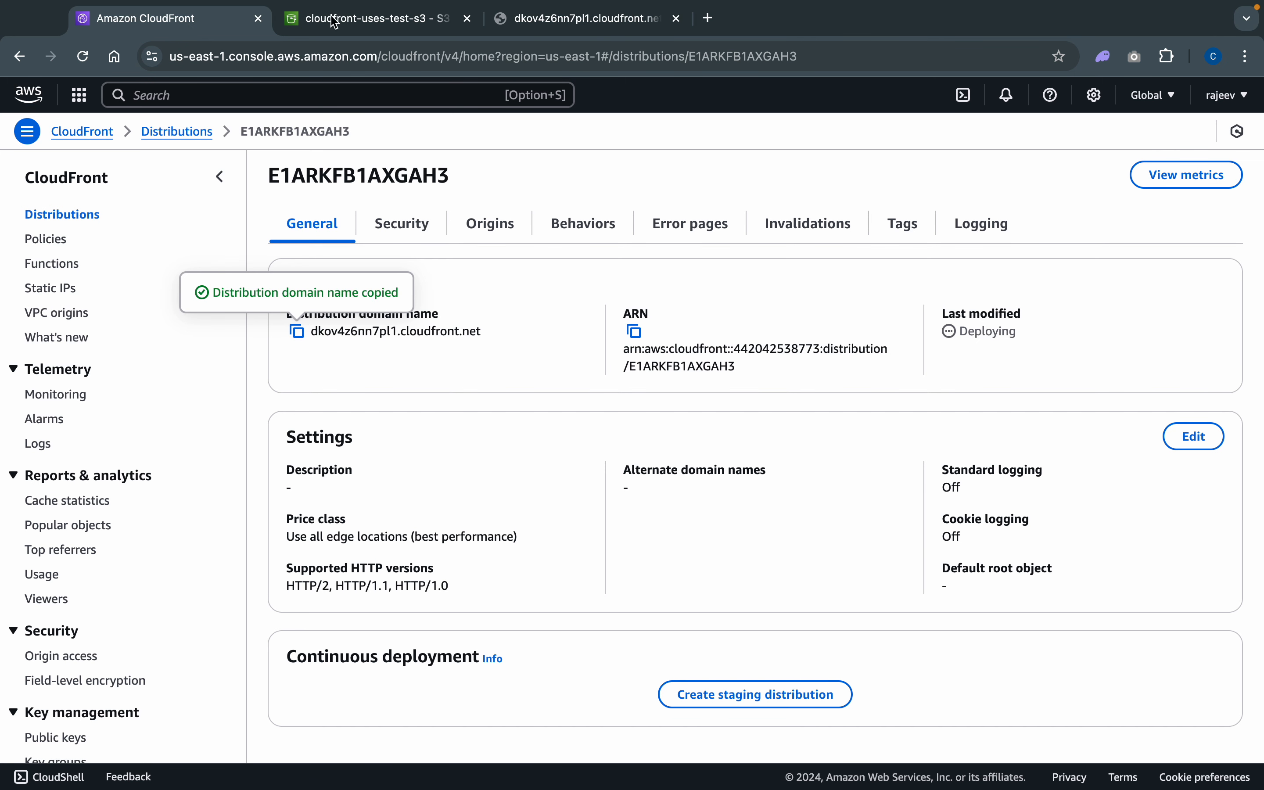
click(87, 59)
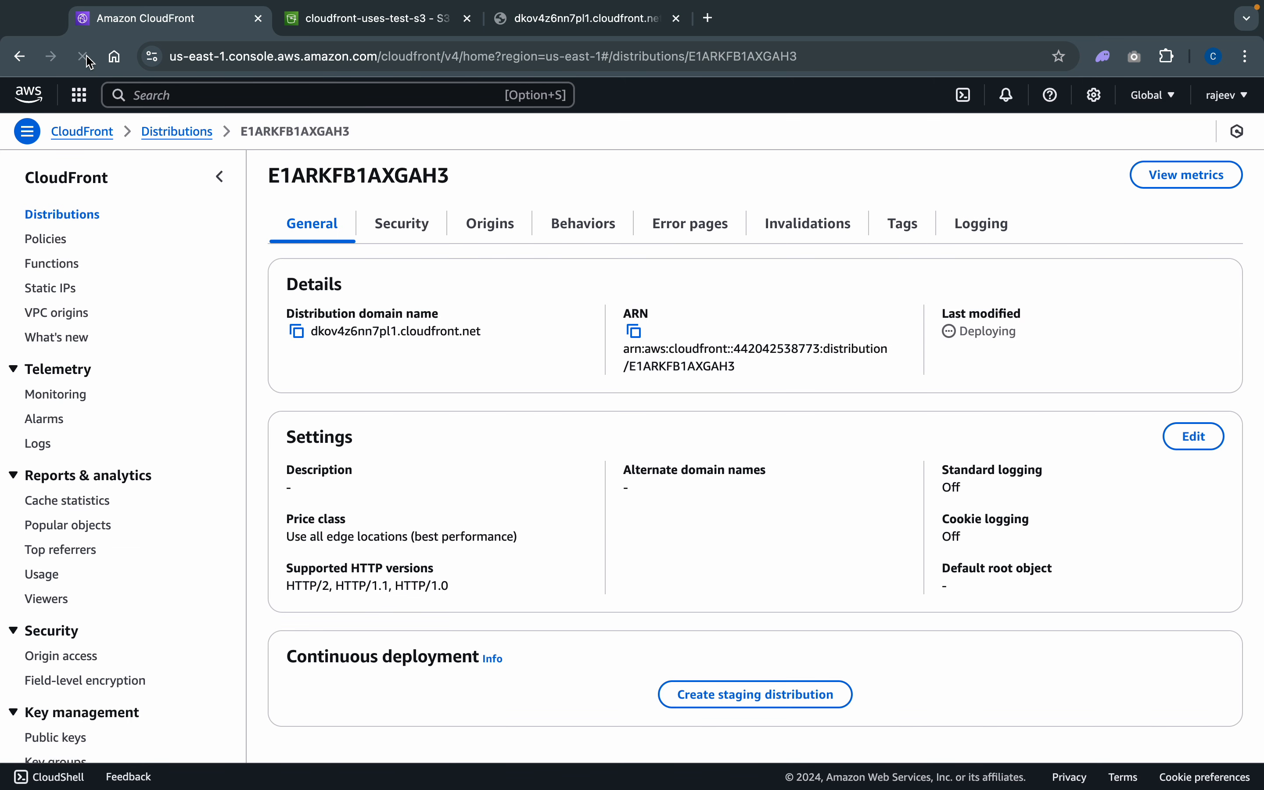
click(83, 57)
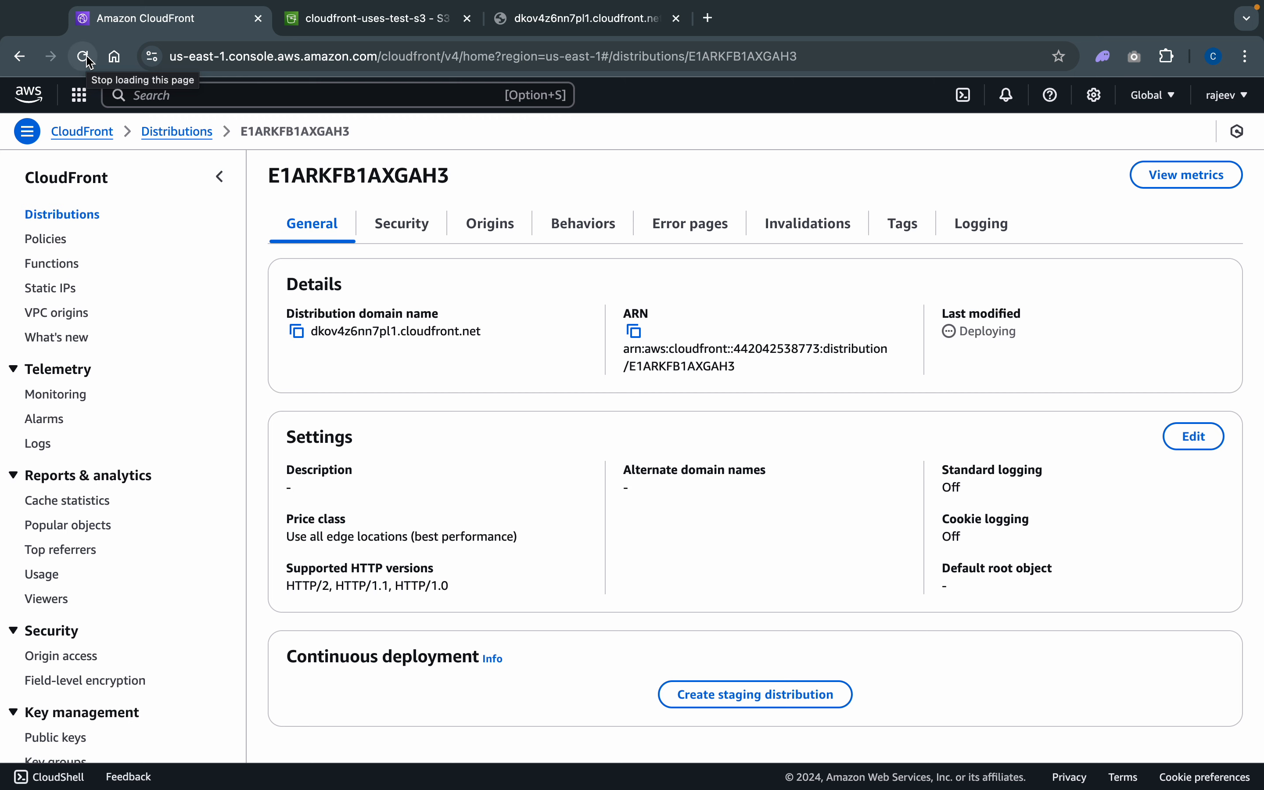
click(83, 57)
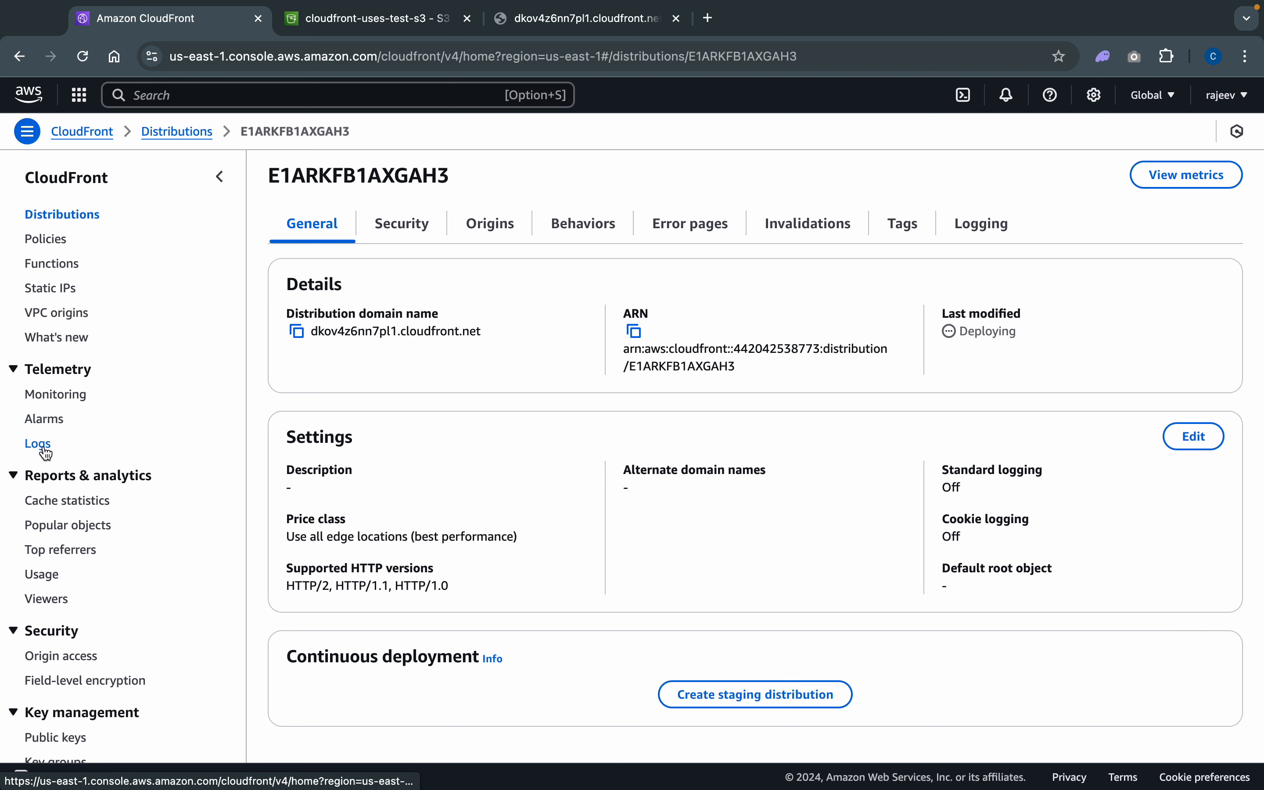
scroll(46, 452, down, 3)
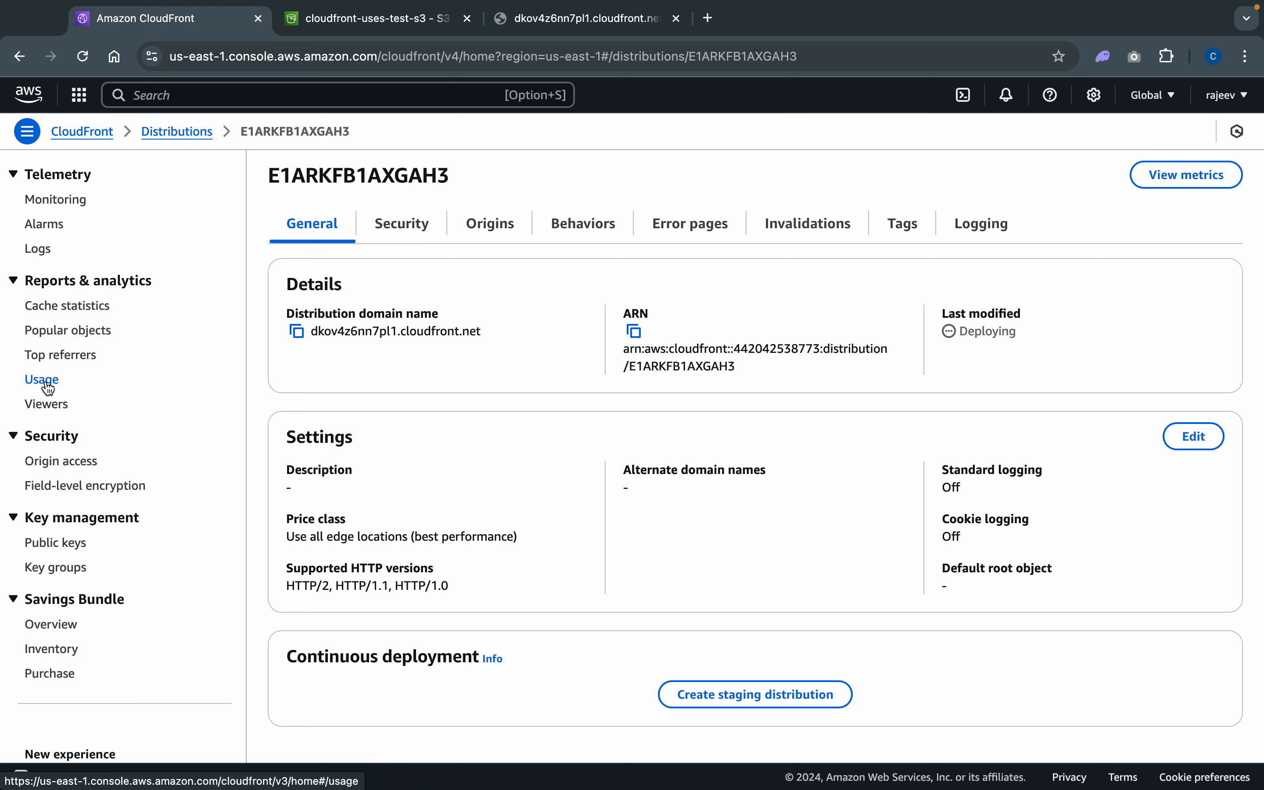
scroll(47, 391, up, 3)
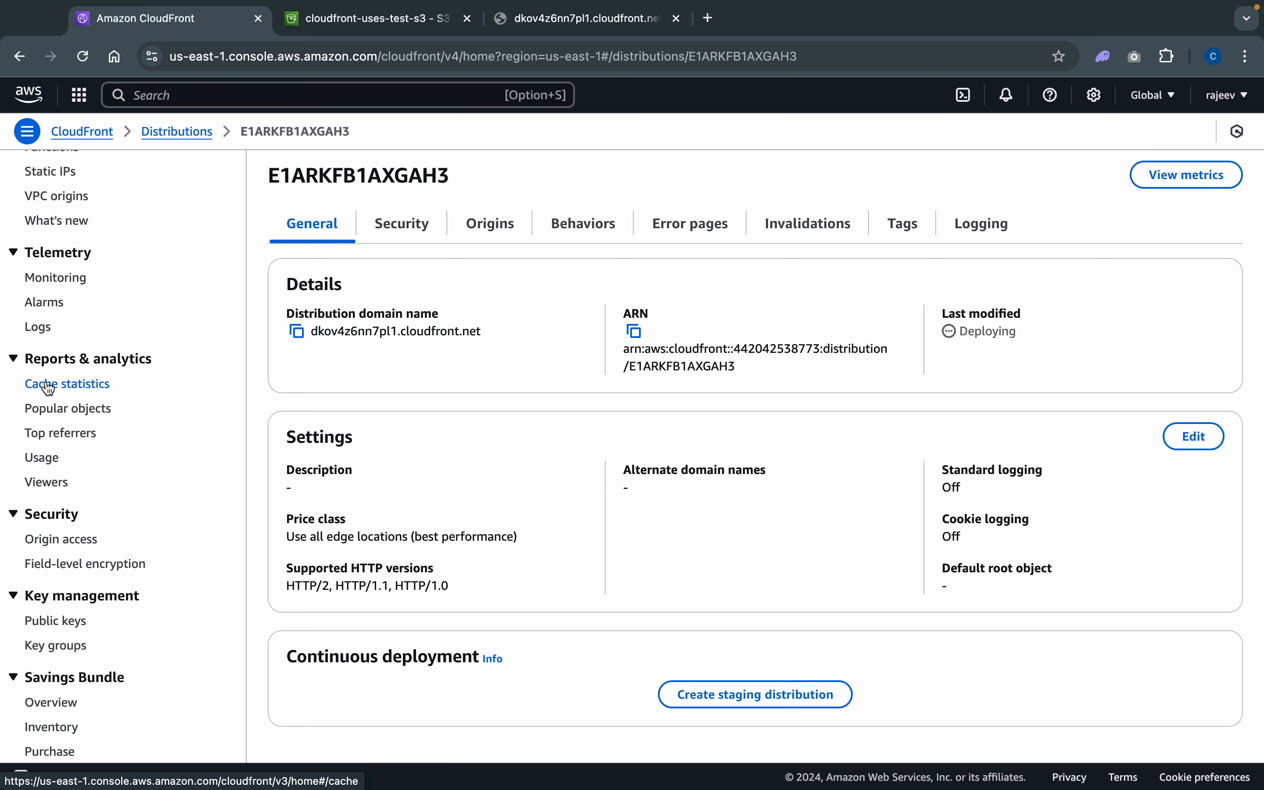
scroll(48, 388, up, 3)
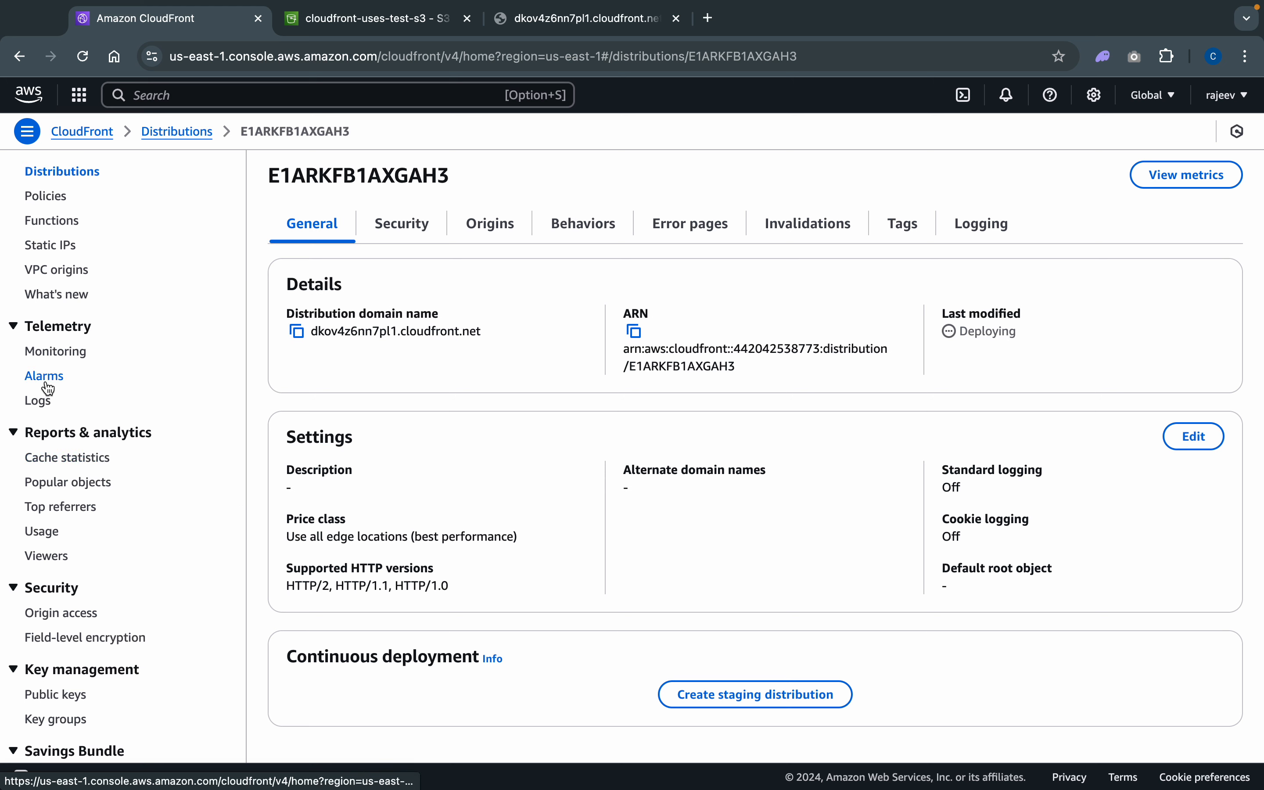
scroll(48, 388, up, 2)
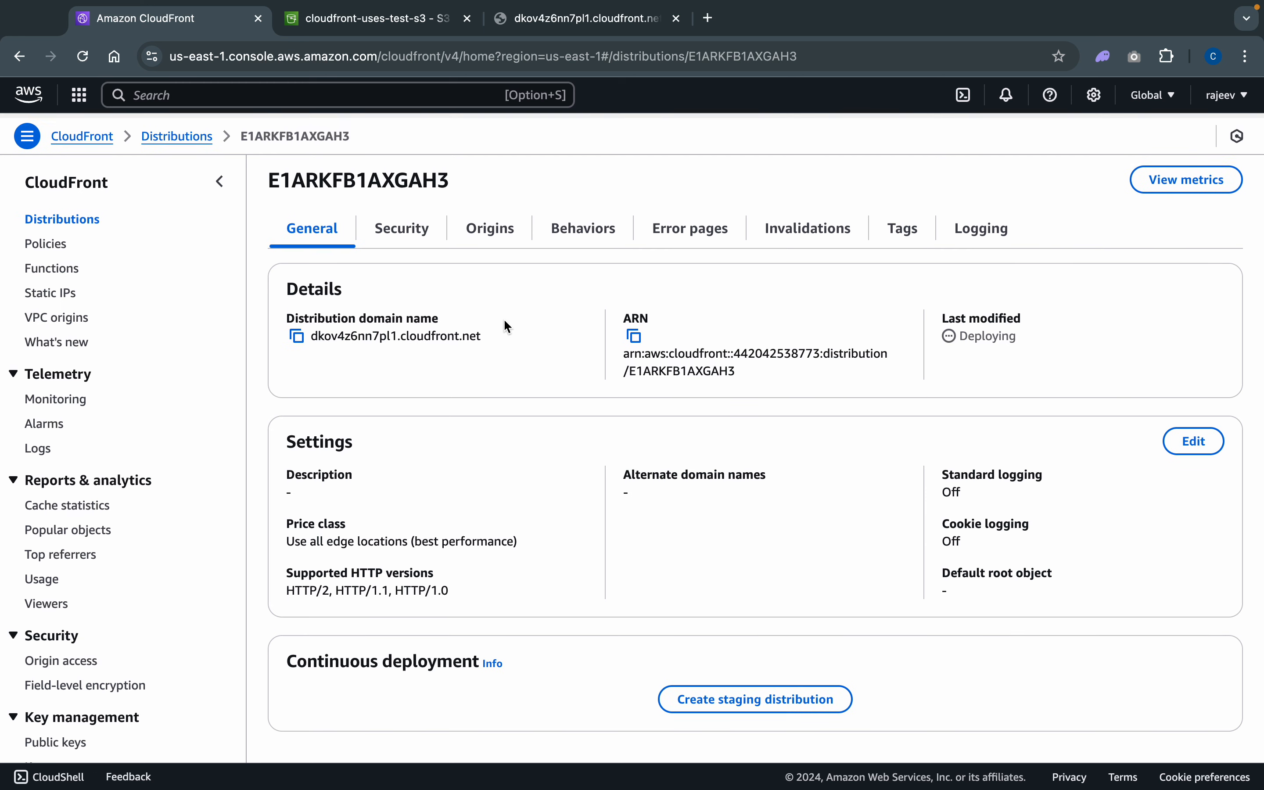
click(87, 58)
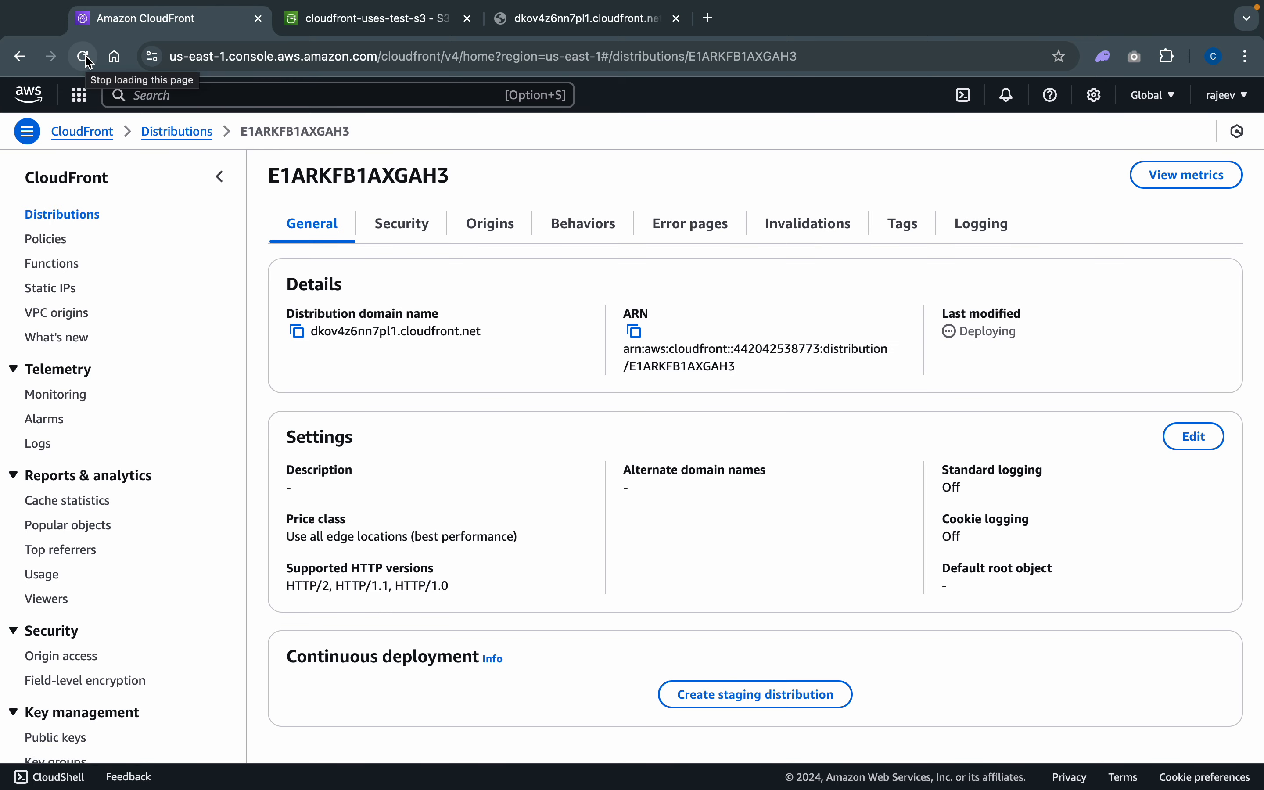
click(87, 59)
click(87, 58)
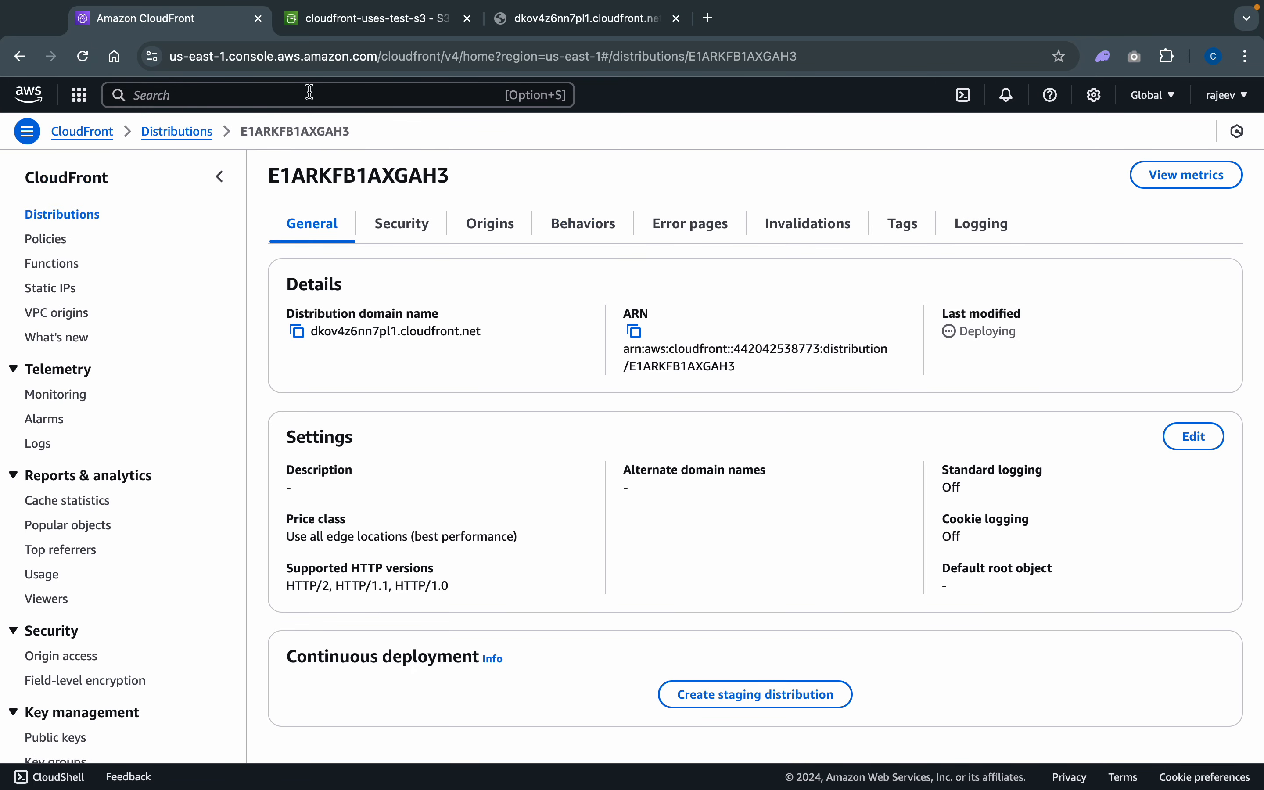
- Switch to Excalidraw to examine the CloudFront edge location and S3 origin diagram, and return to the distribution details
key(ctrl+Left)
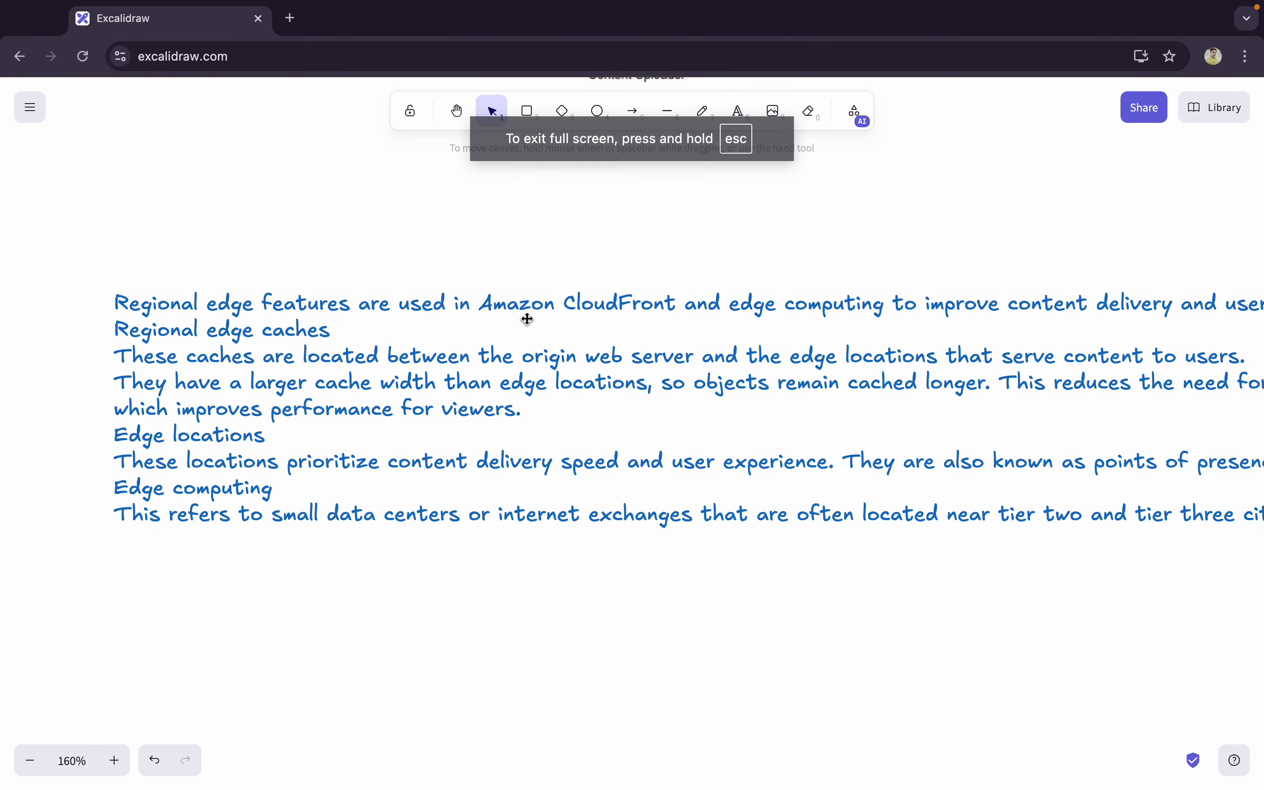
scroll(527, 318, up, 12)
scroll(527, 318, right, 5)
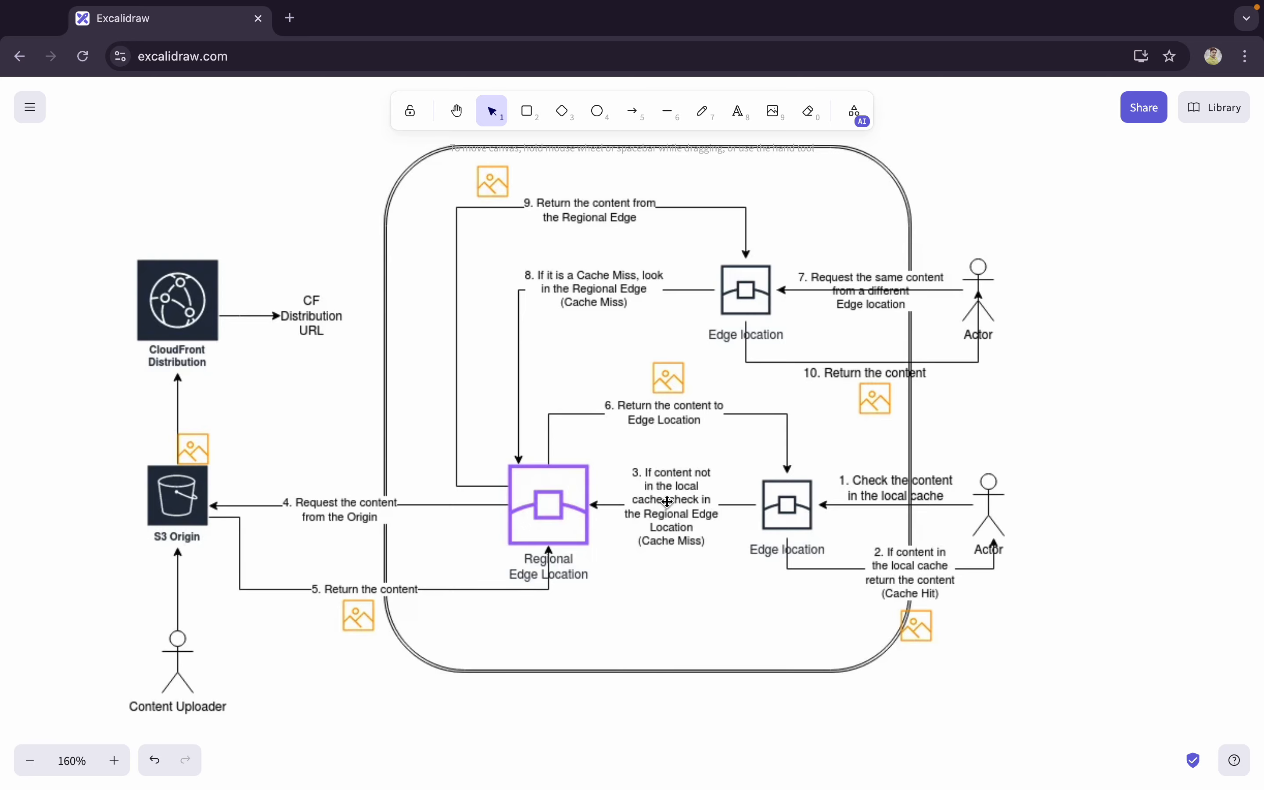
key(ctrl+Right)
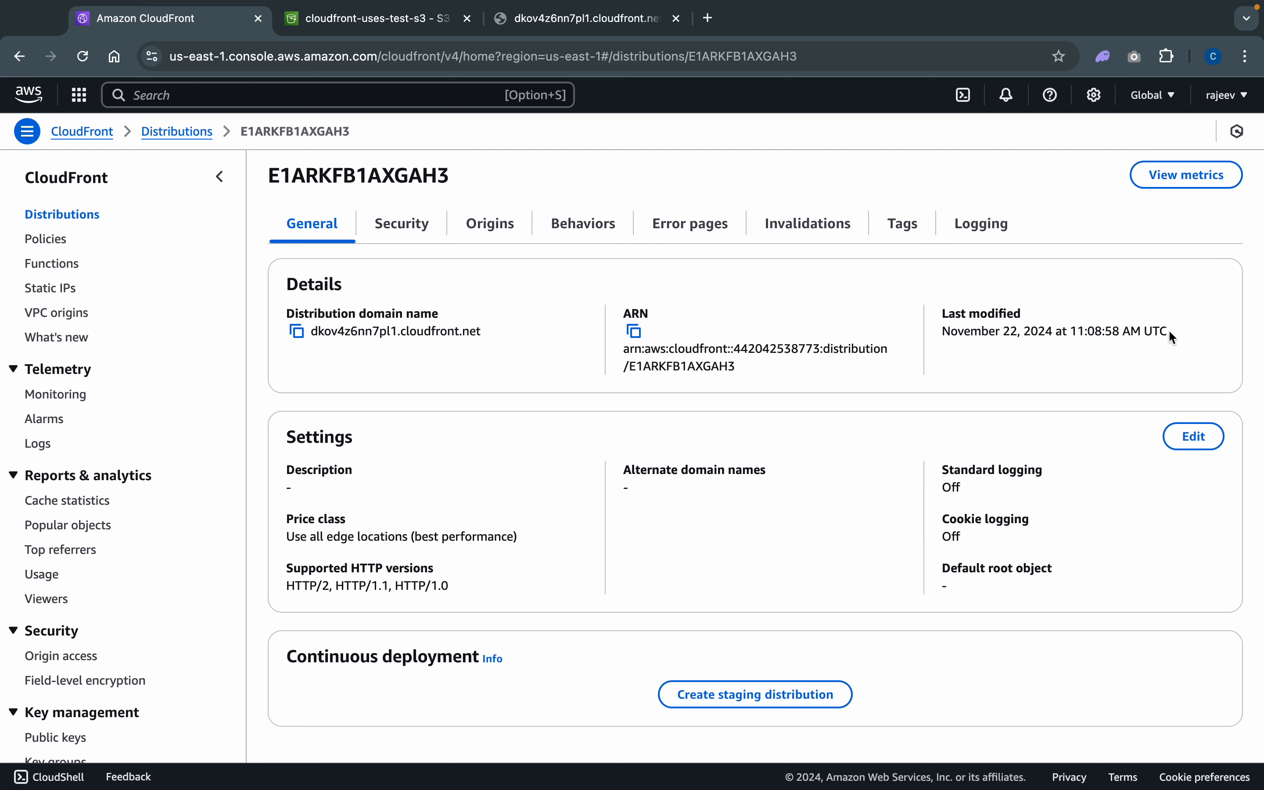
- Copy the domain name again from the distribution details and retest it in another new browser tab
click(296, 331)
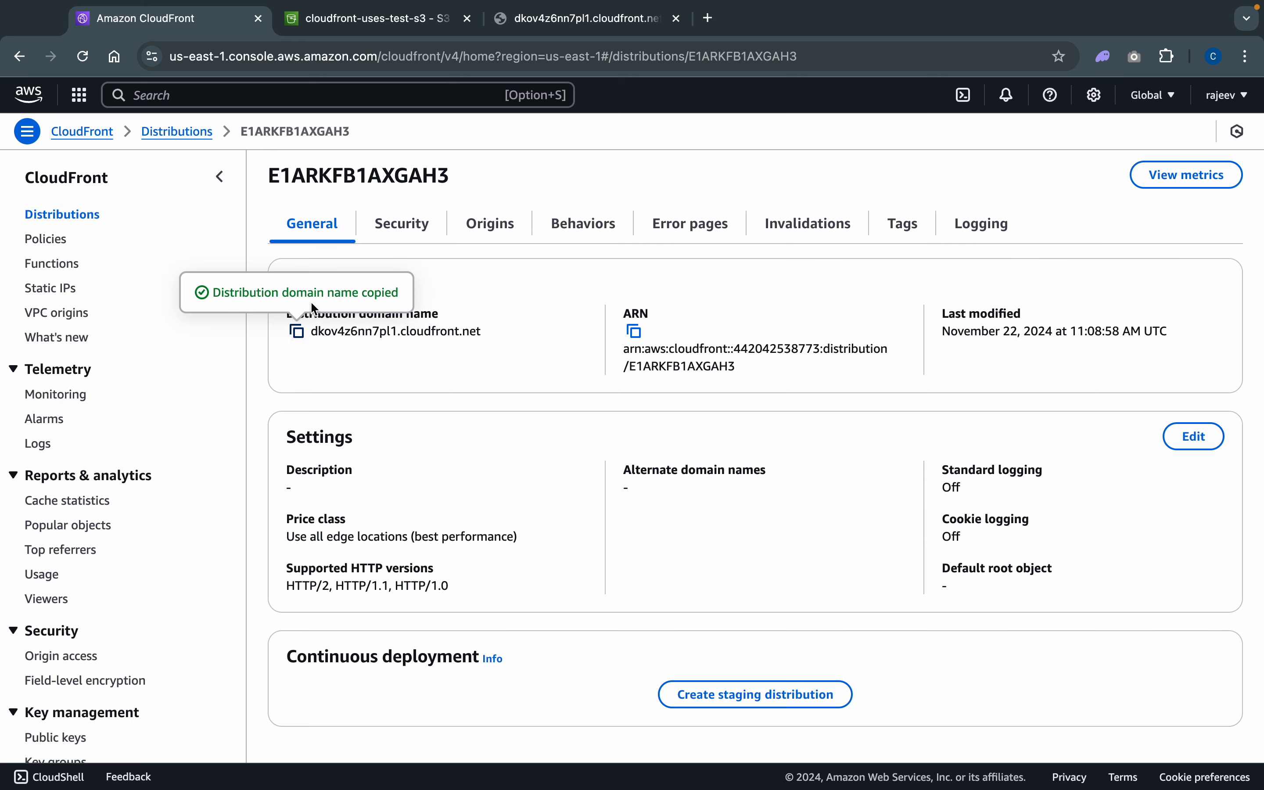
click(708, 17)
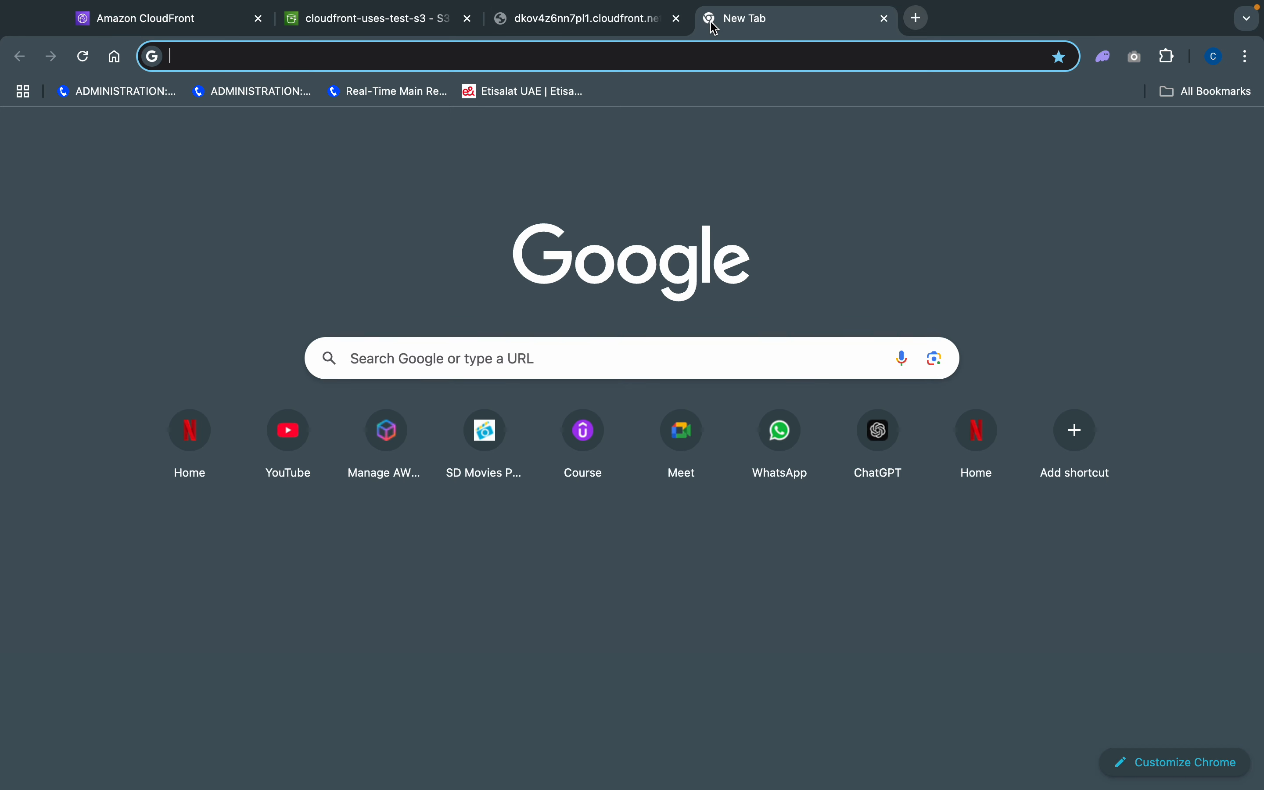
click(676, 55)
key(super+v)
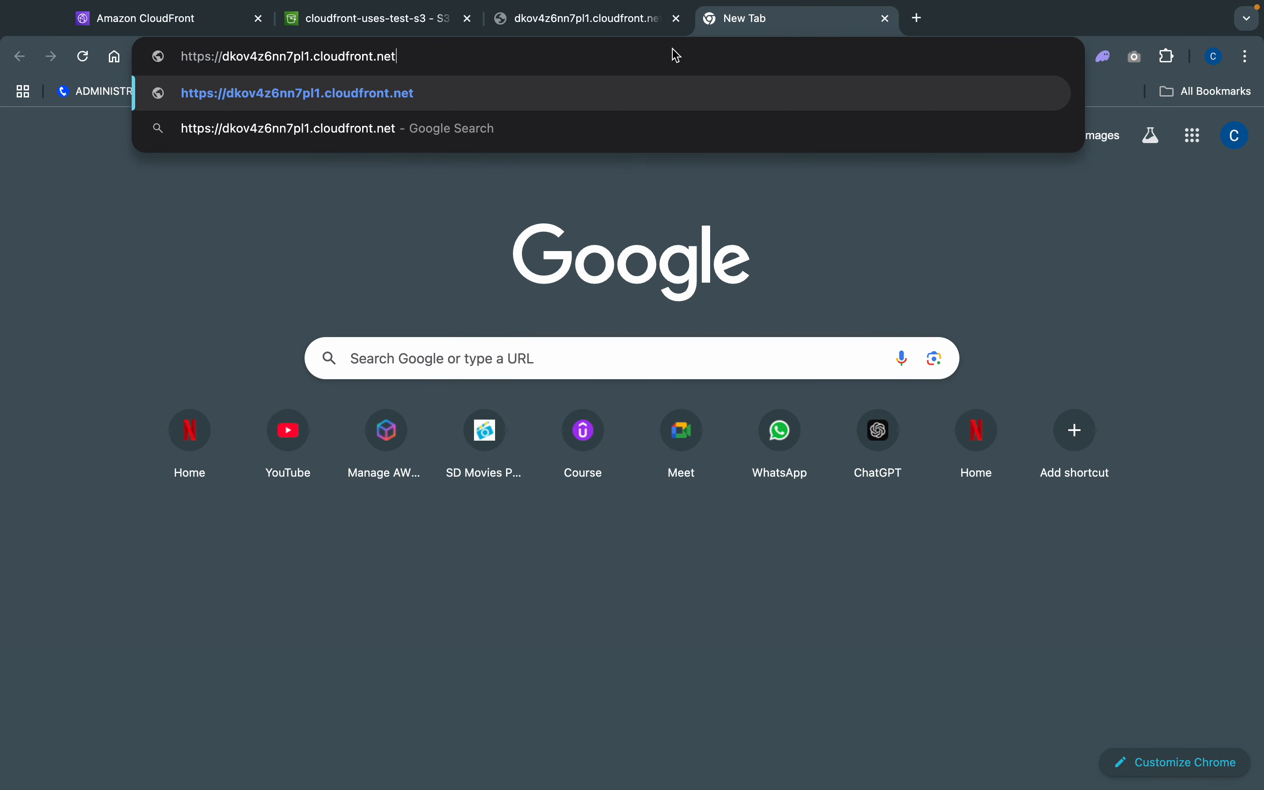
key(Return)
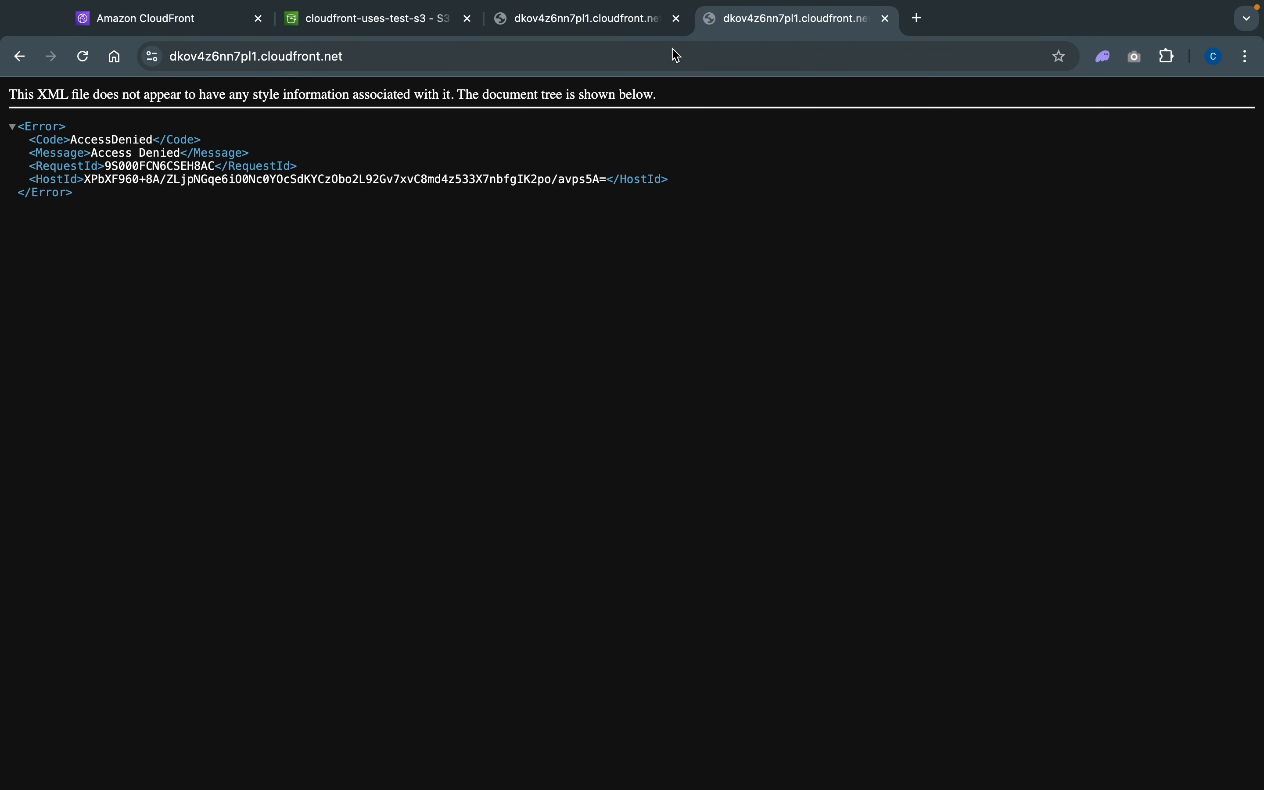
- Append /index.html to the CloudFront distribution URL and load the page to test access
click(615, 59)
click(616, 61)
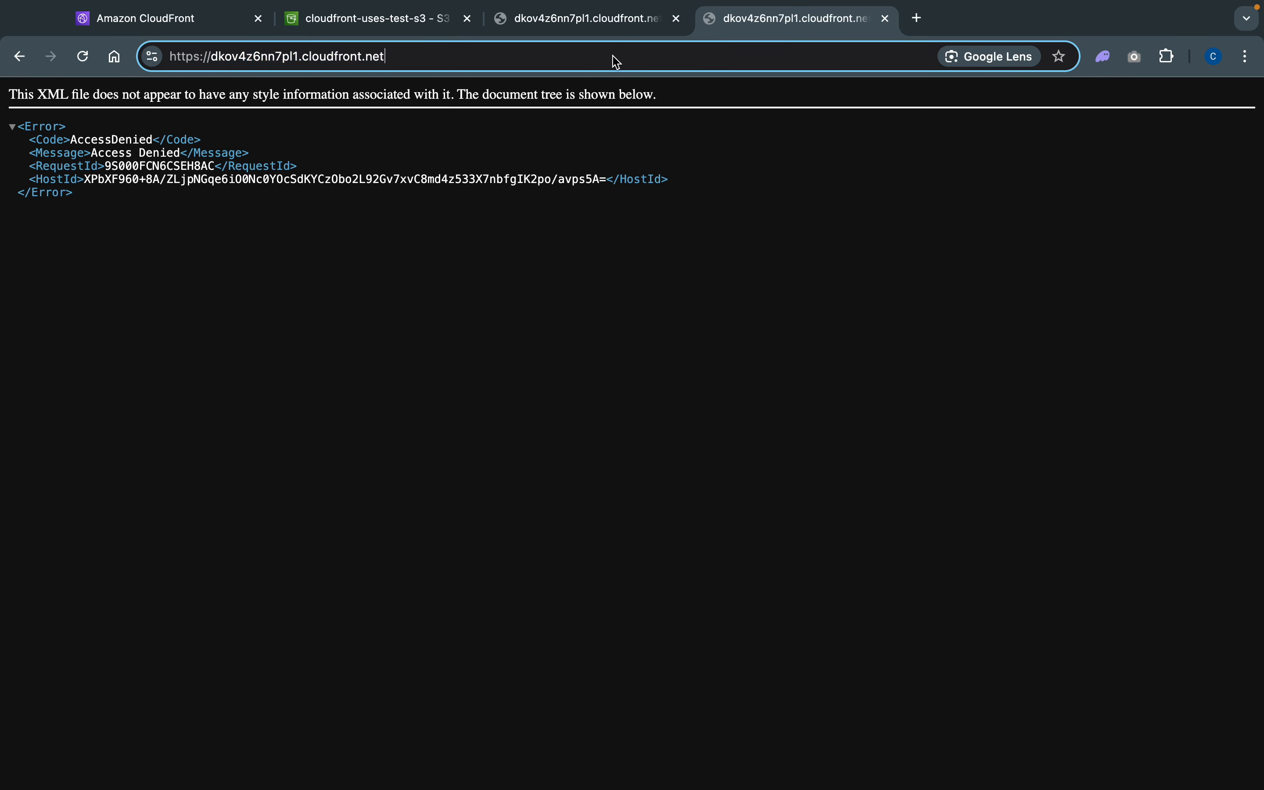
text(/)
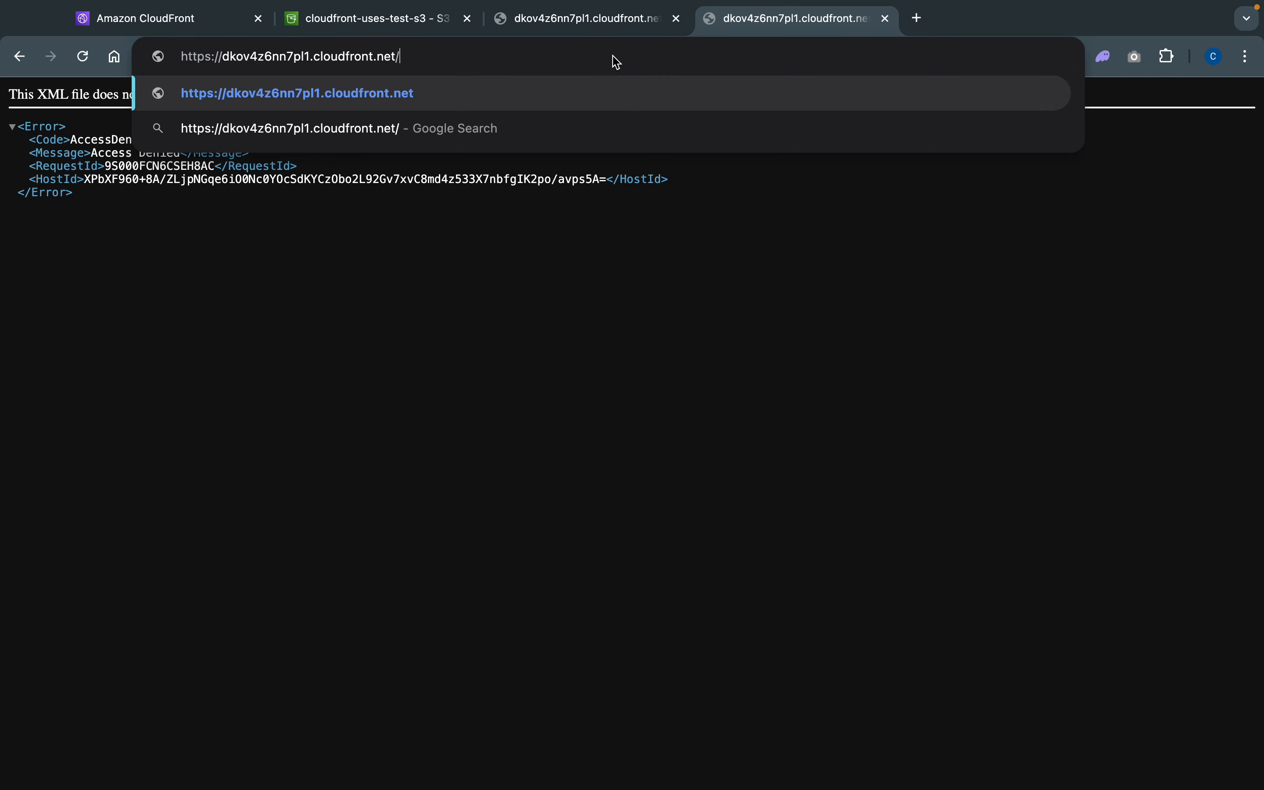
text(in)
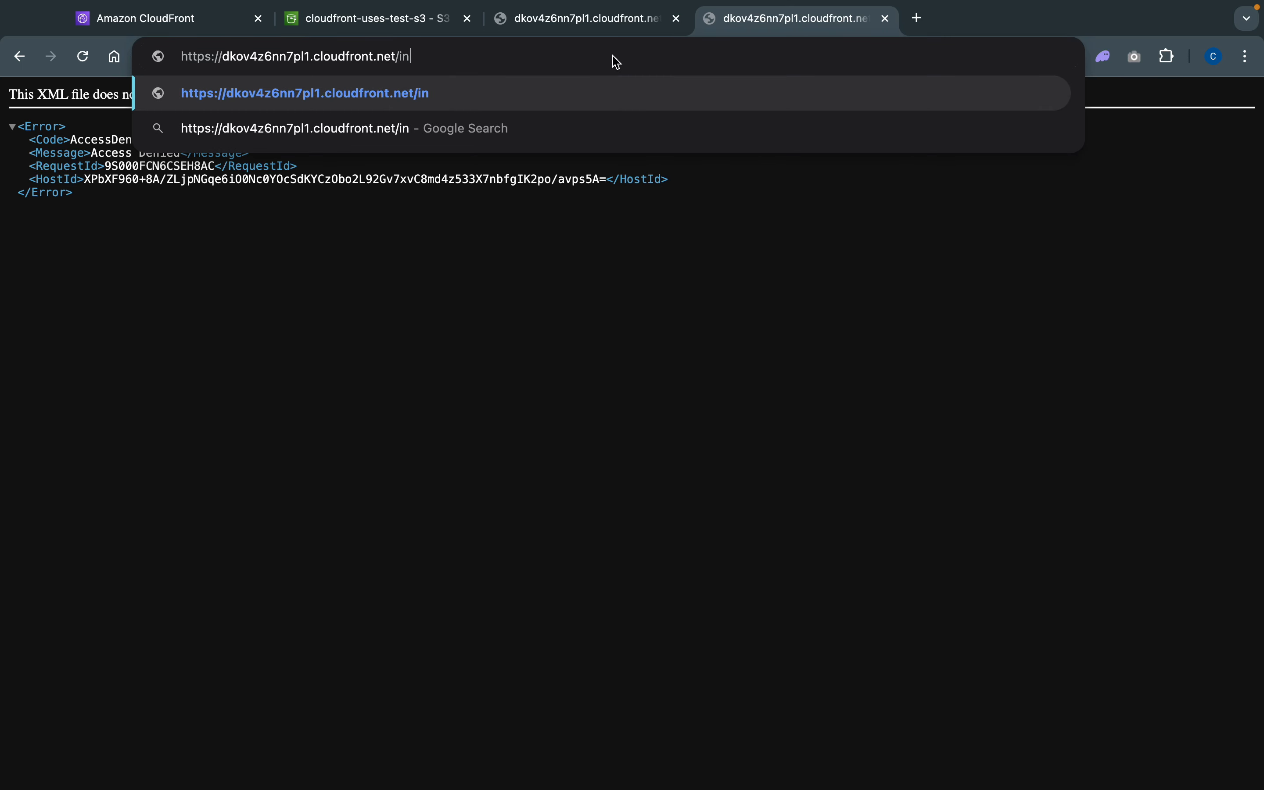
text(dex.)
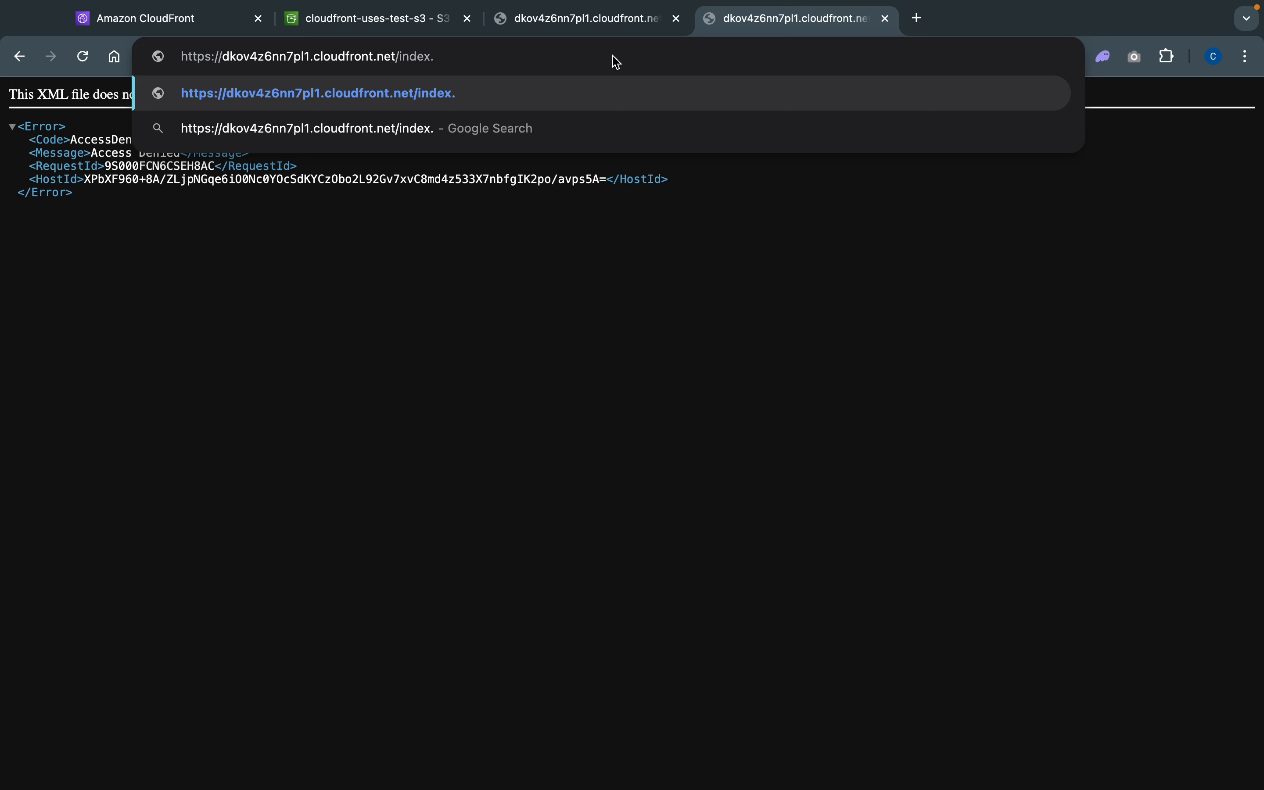
text(html)
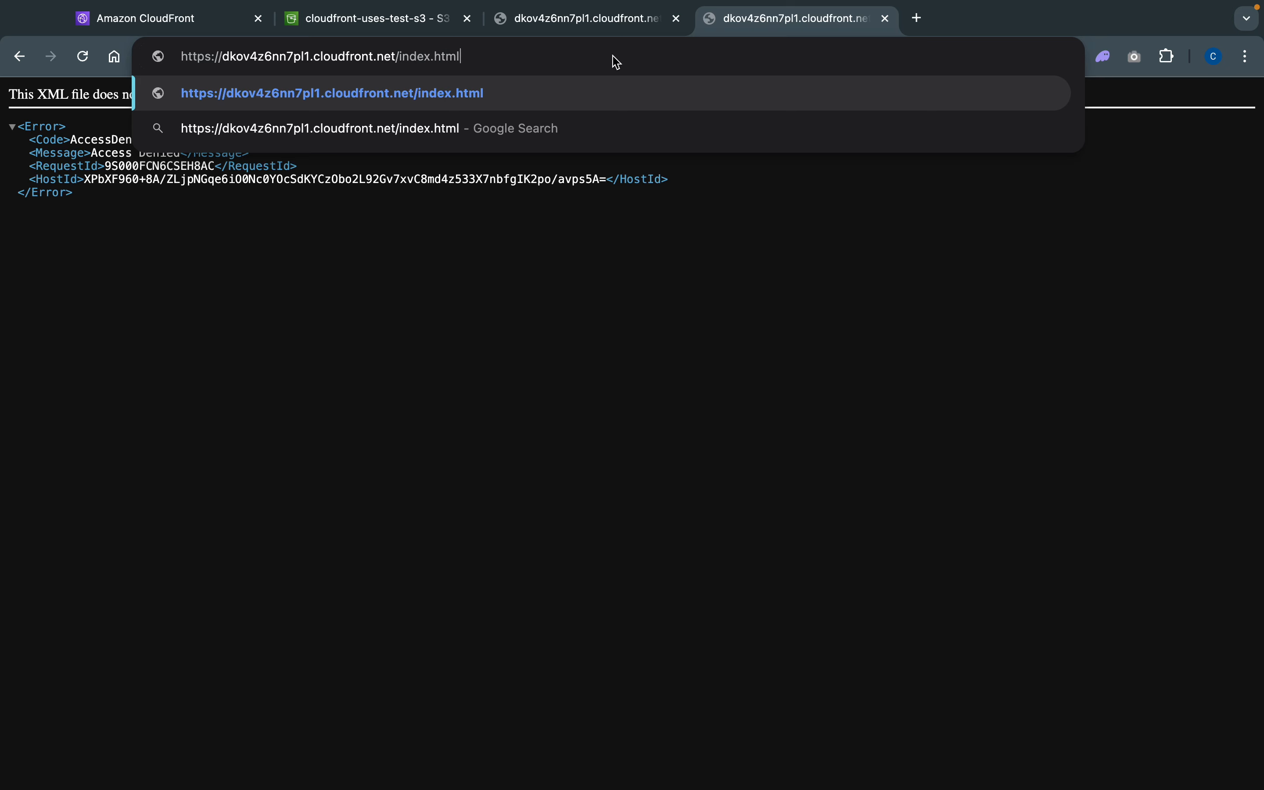
key(Return)
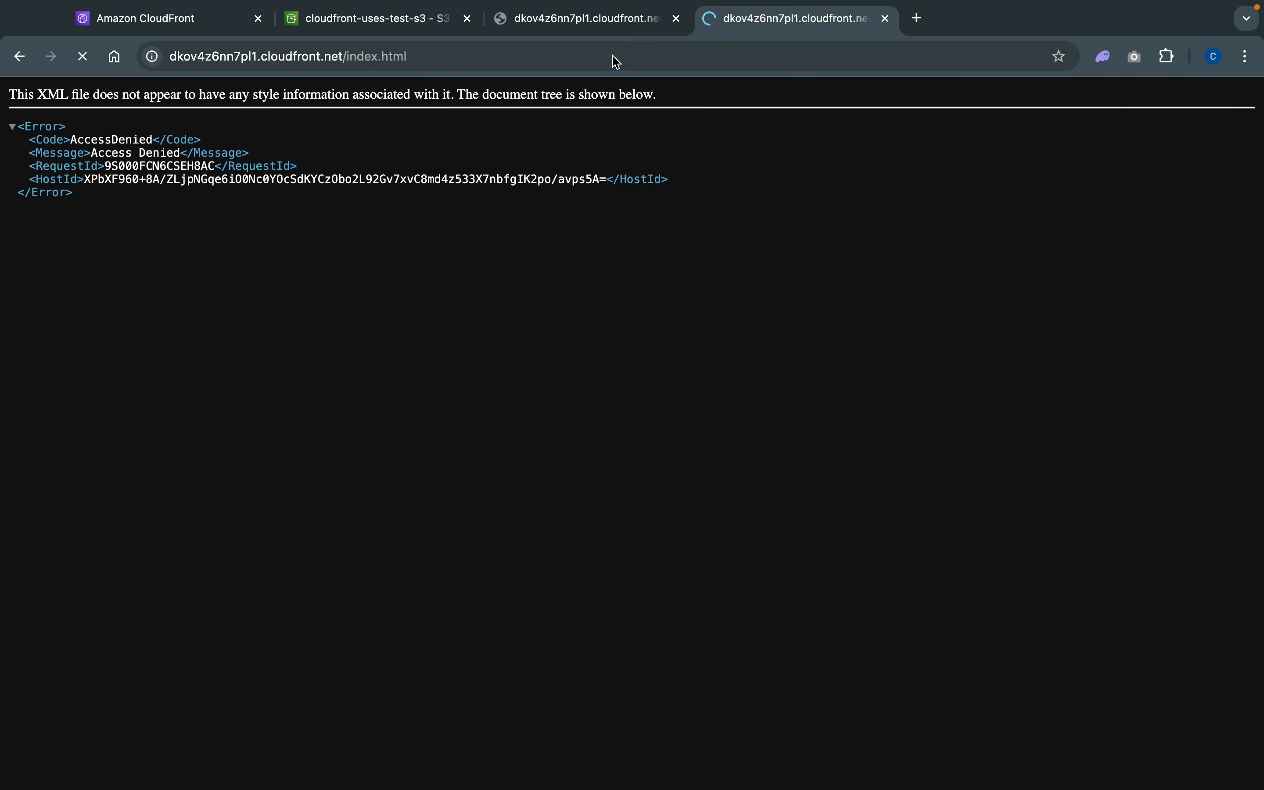
- Glance at the S3 bucket permissions, then re-enter the index.html path in the distribution URL and load it again
click(481, 64)
click(481, 63)
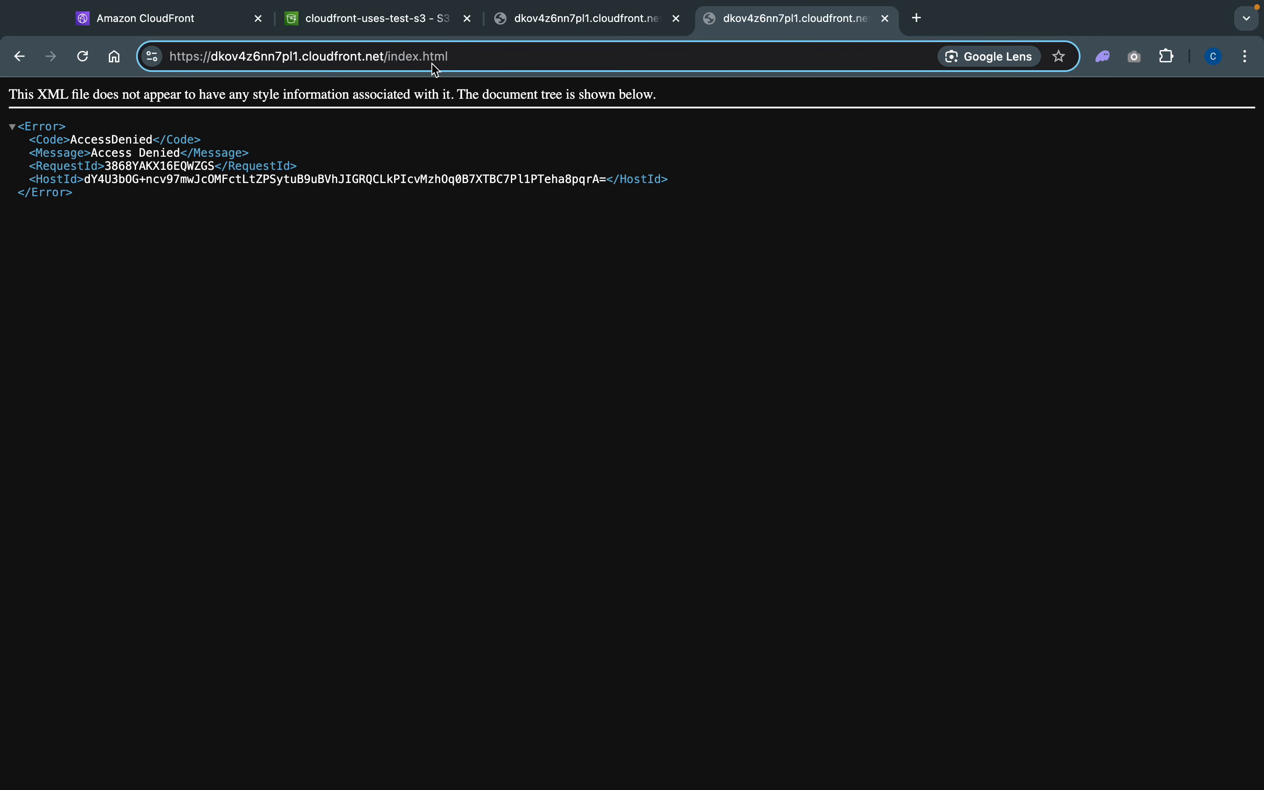
click(341, 19)
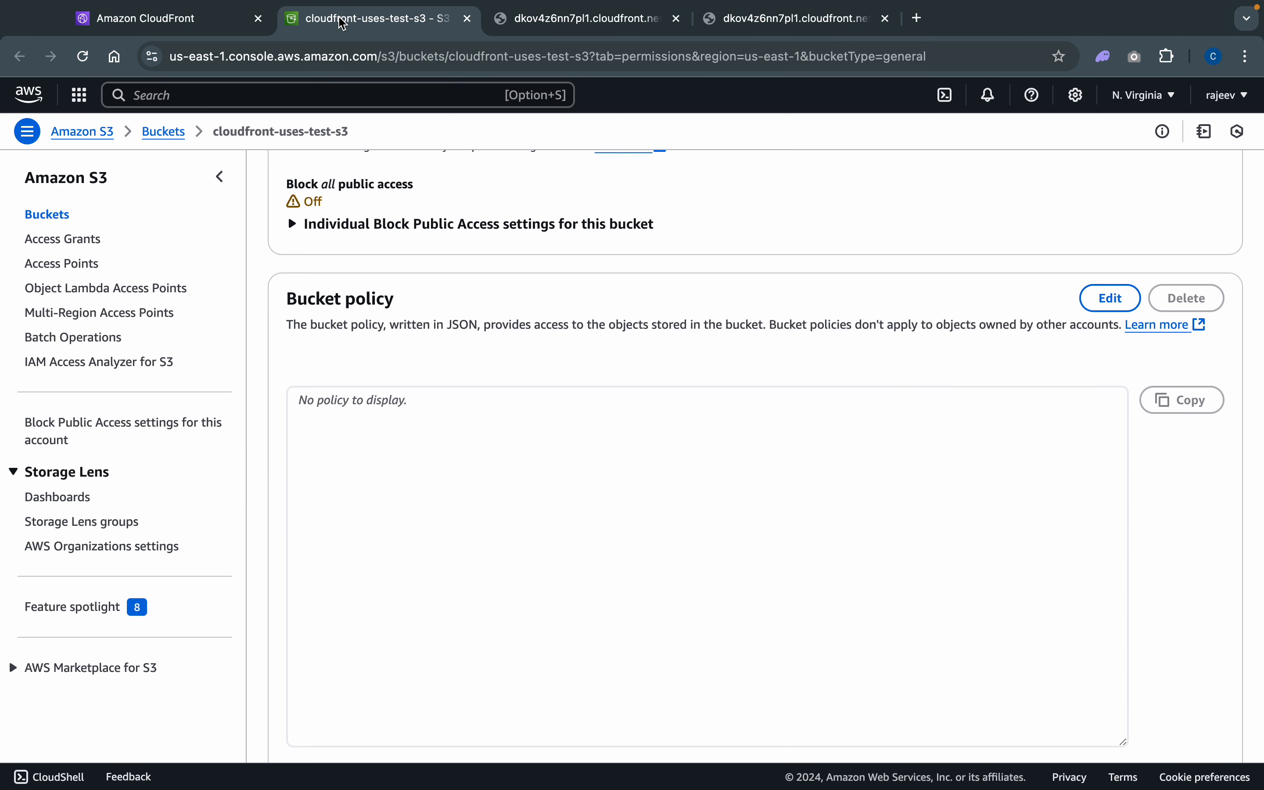
click(801, 21)
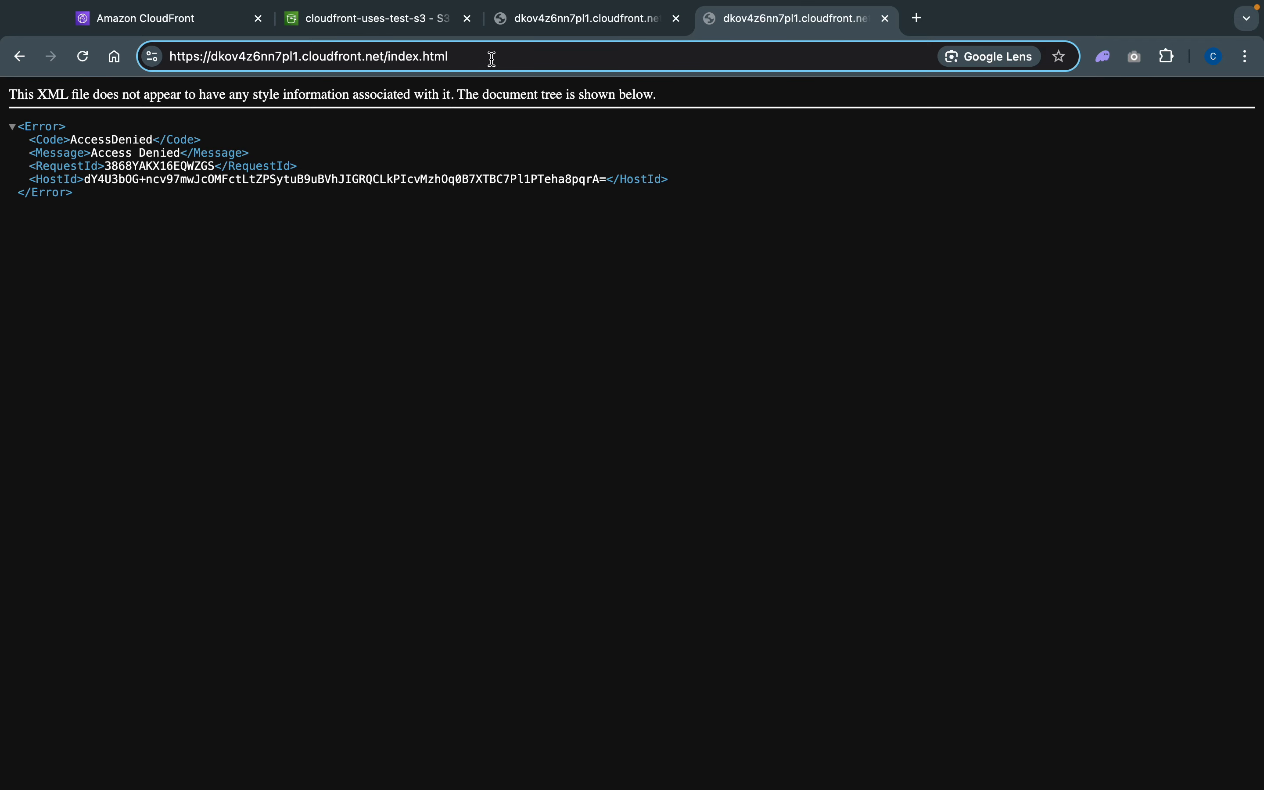
key(BackSpace)
key(BackSpace)
key(BackSpace)
key(BackSpace)
key(BackSpace)
key(BackSpace)
key(BackSpace)
key(BackSpace)
key(BackSpace)
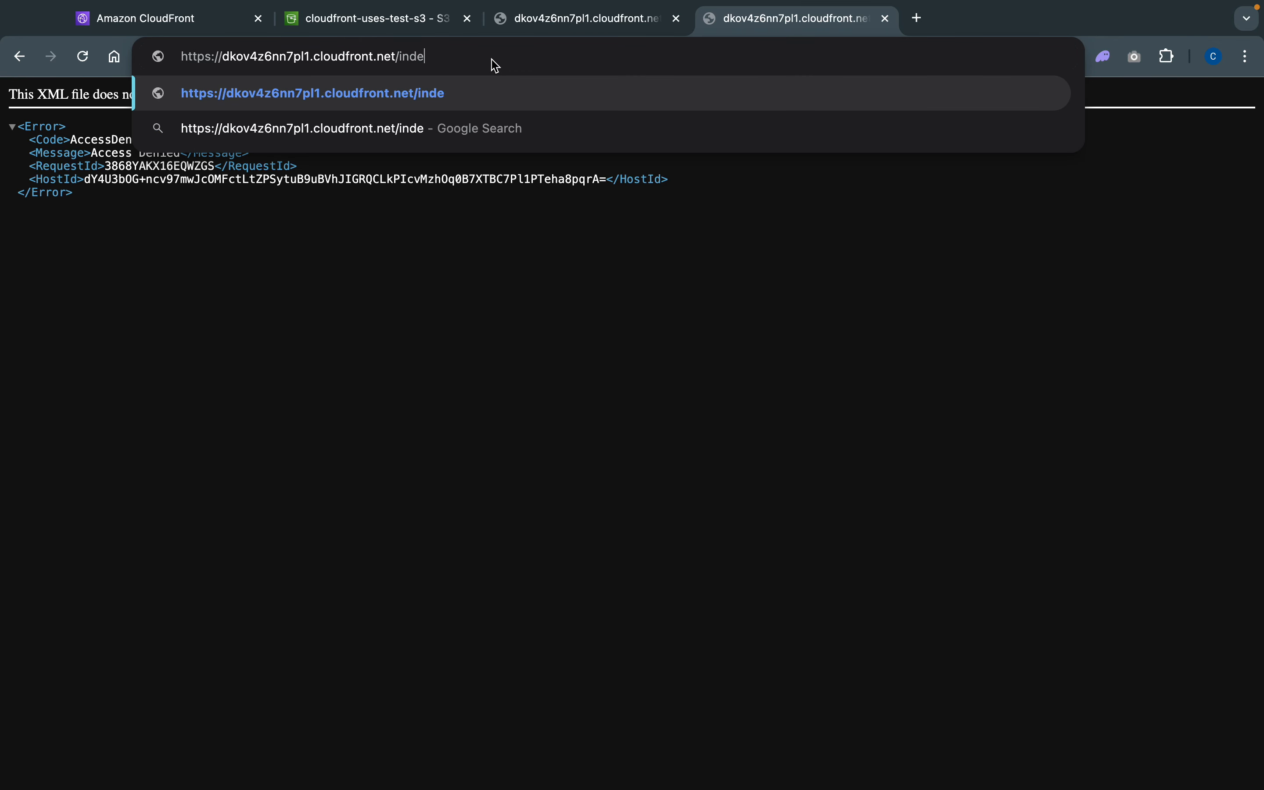
key(BackSpace)
text(index.h)
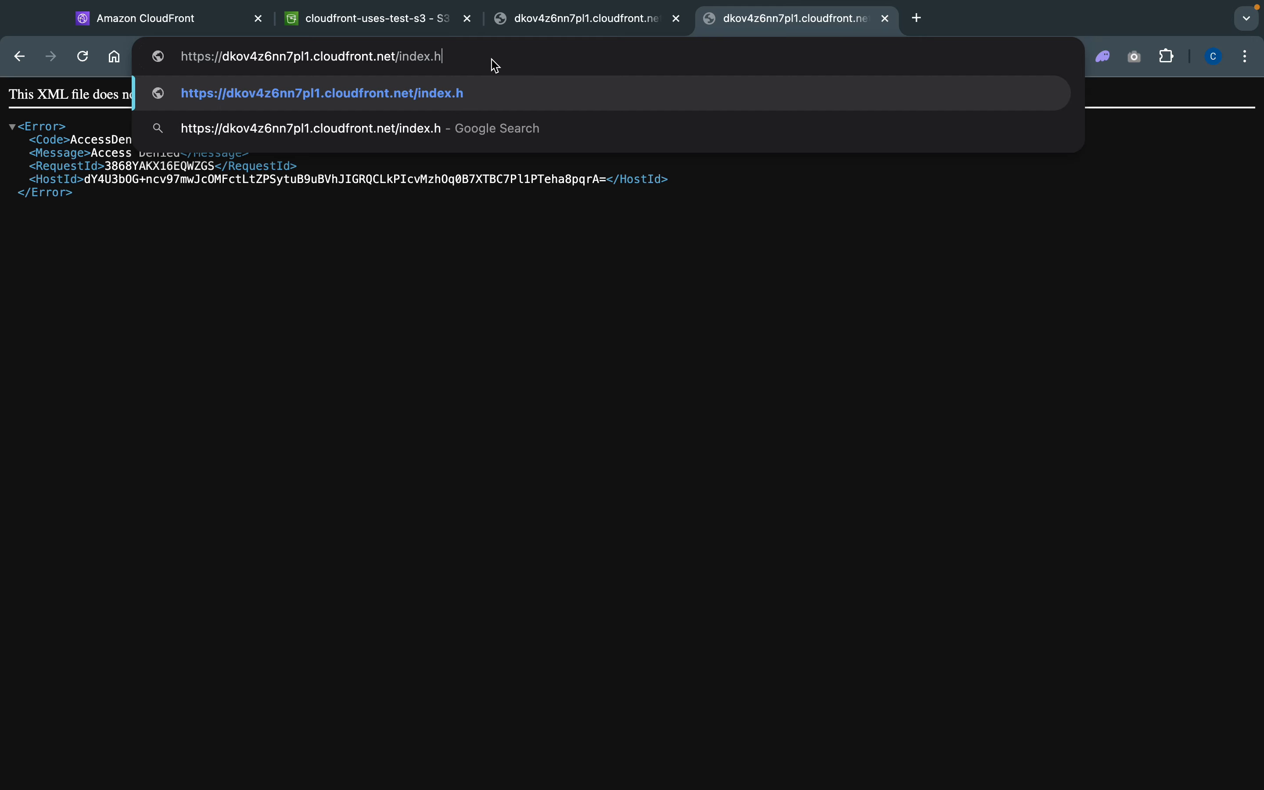
text(tml)
key(Return)
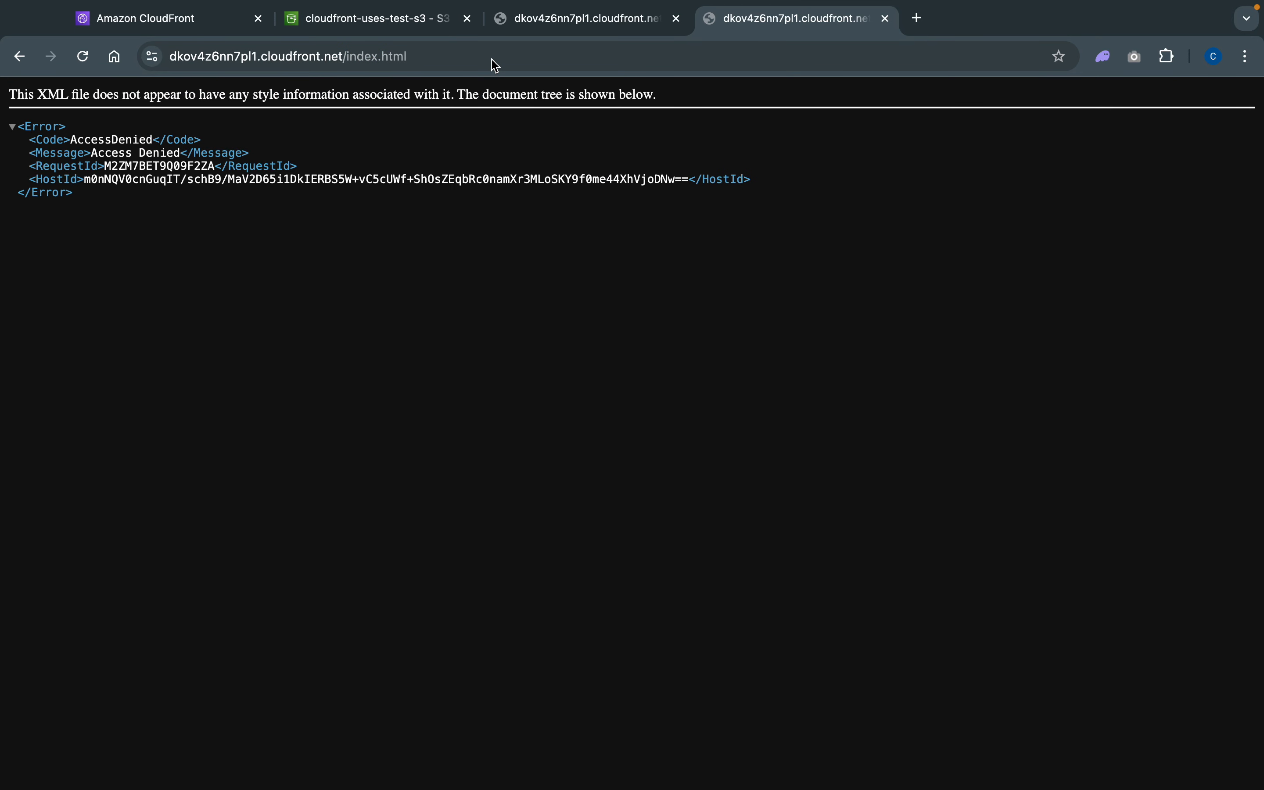
- Reopen the cloudfront-uses-test-s3 bucket from the bucket list and examine its properties through to Static website hosting
click(154, 25)
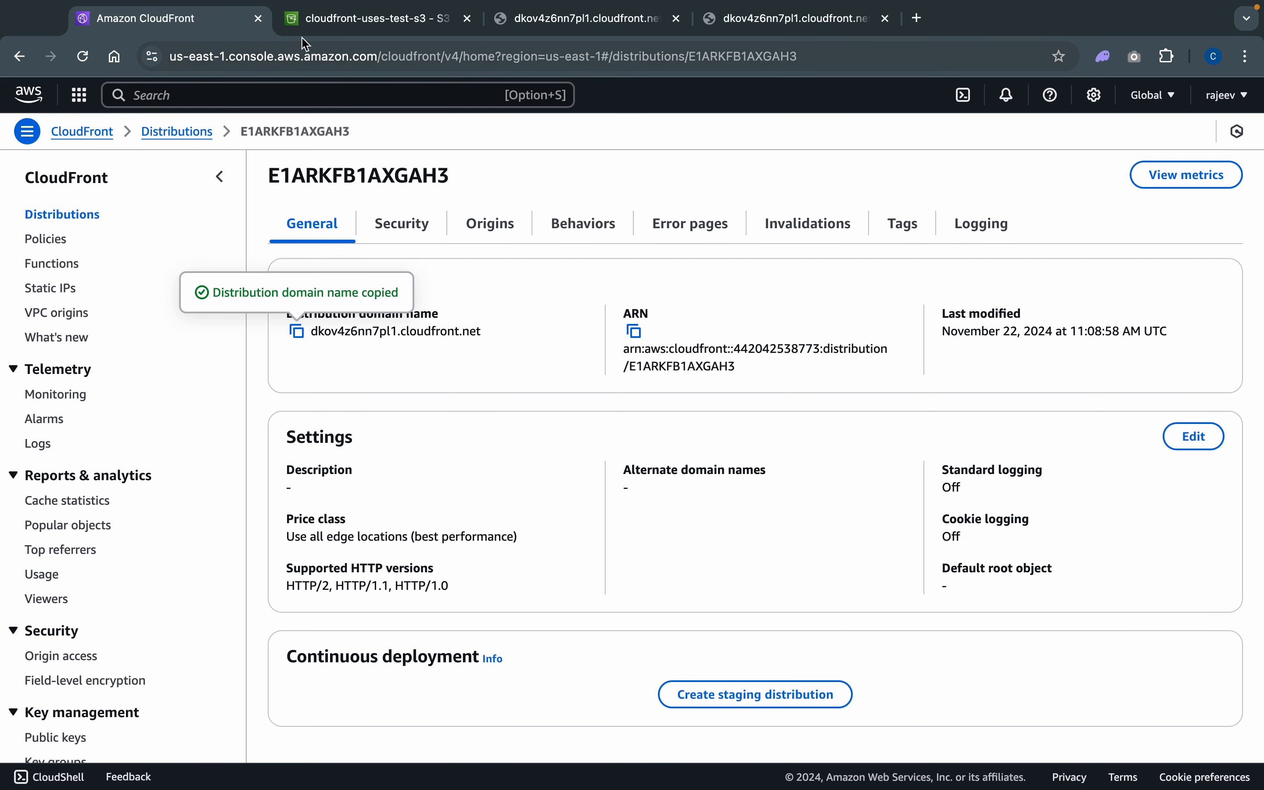
click(348, 38)
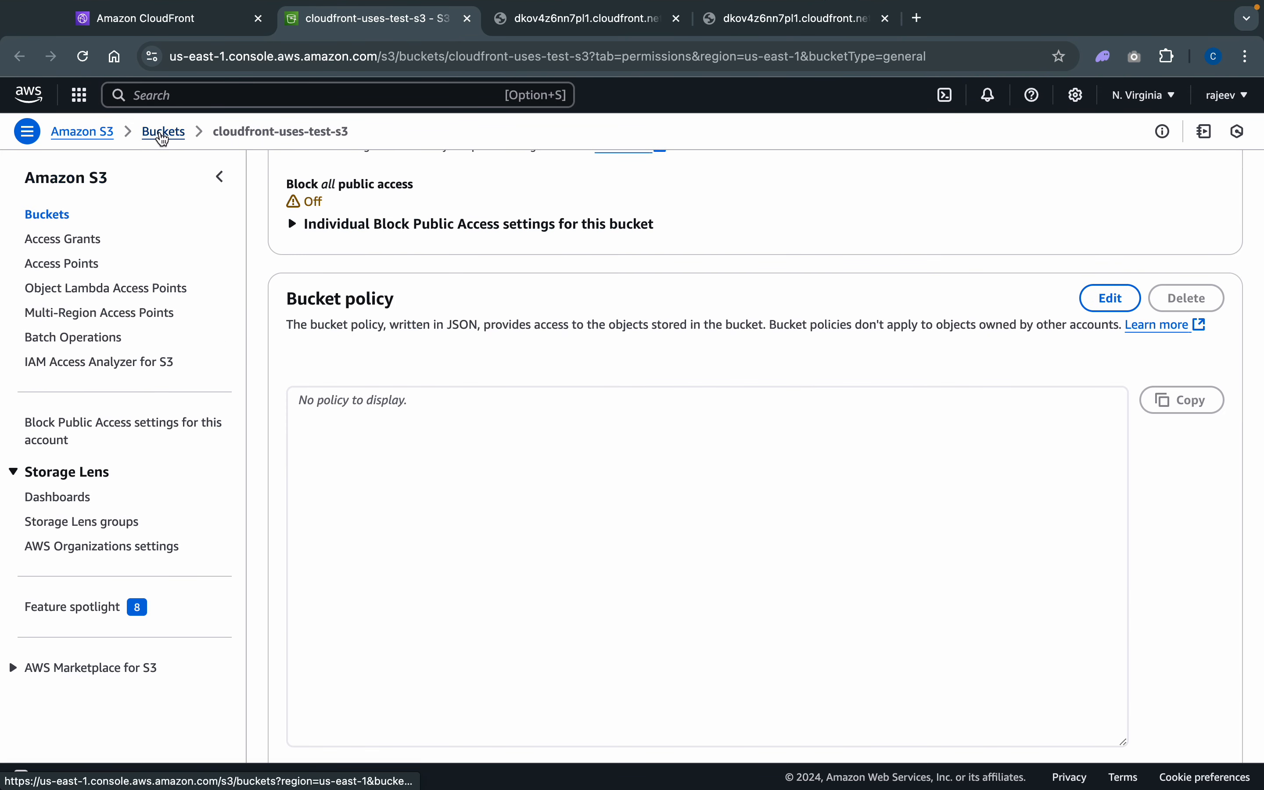
click(163, 133)
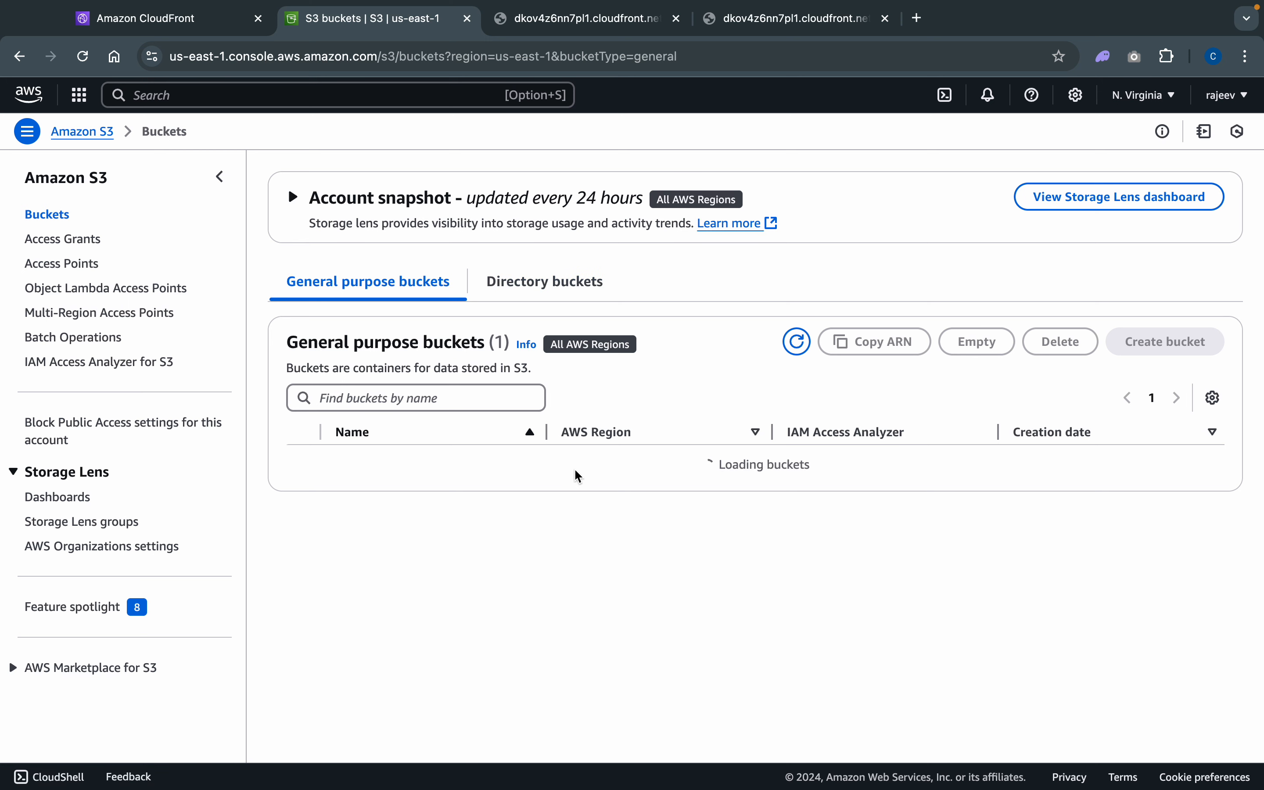
click(397, 469)
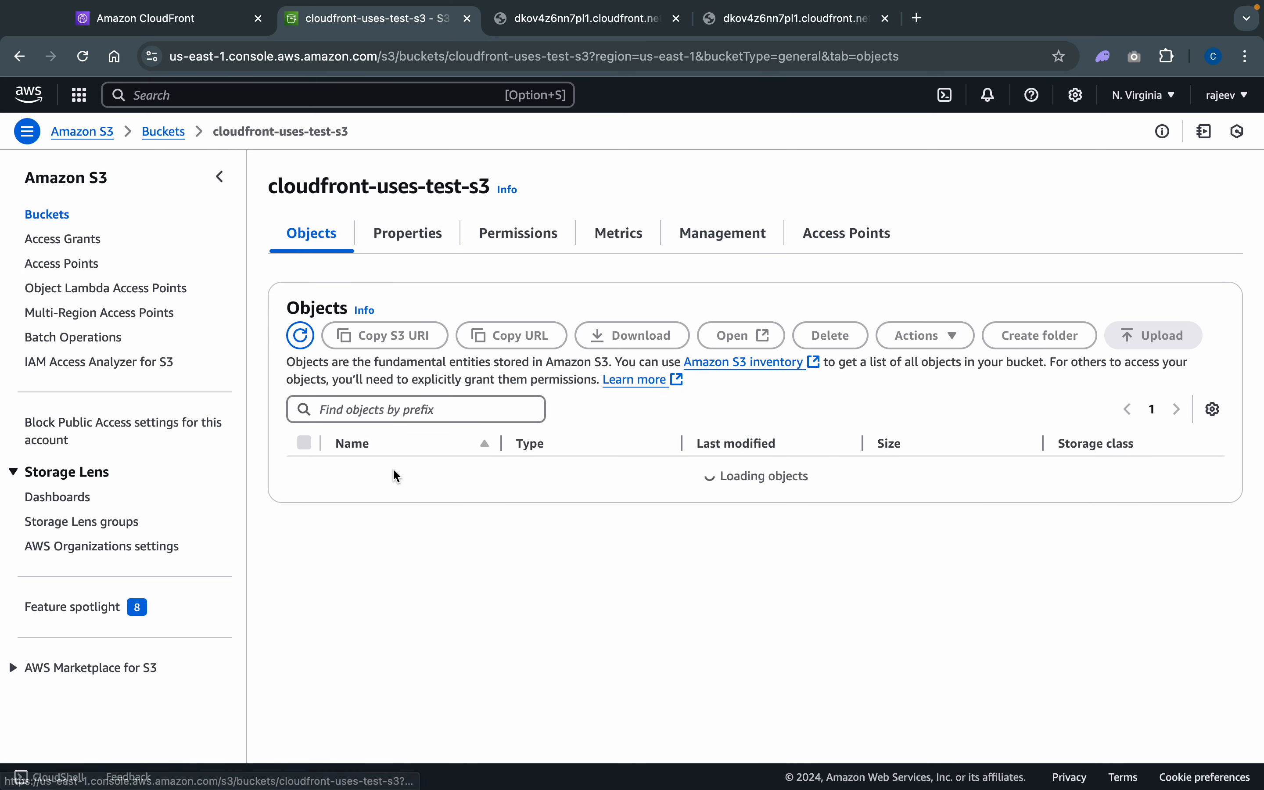
click(420, 233)
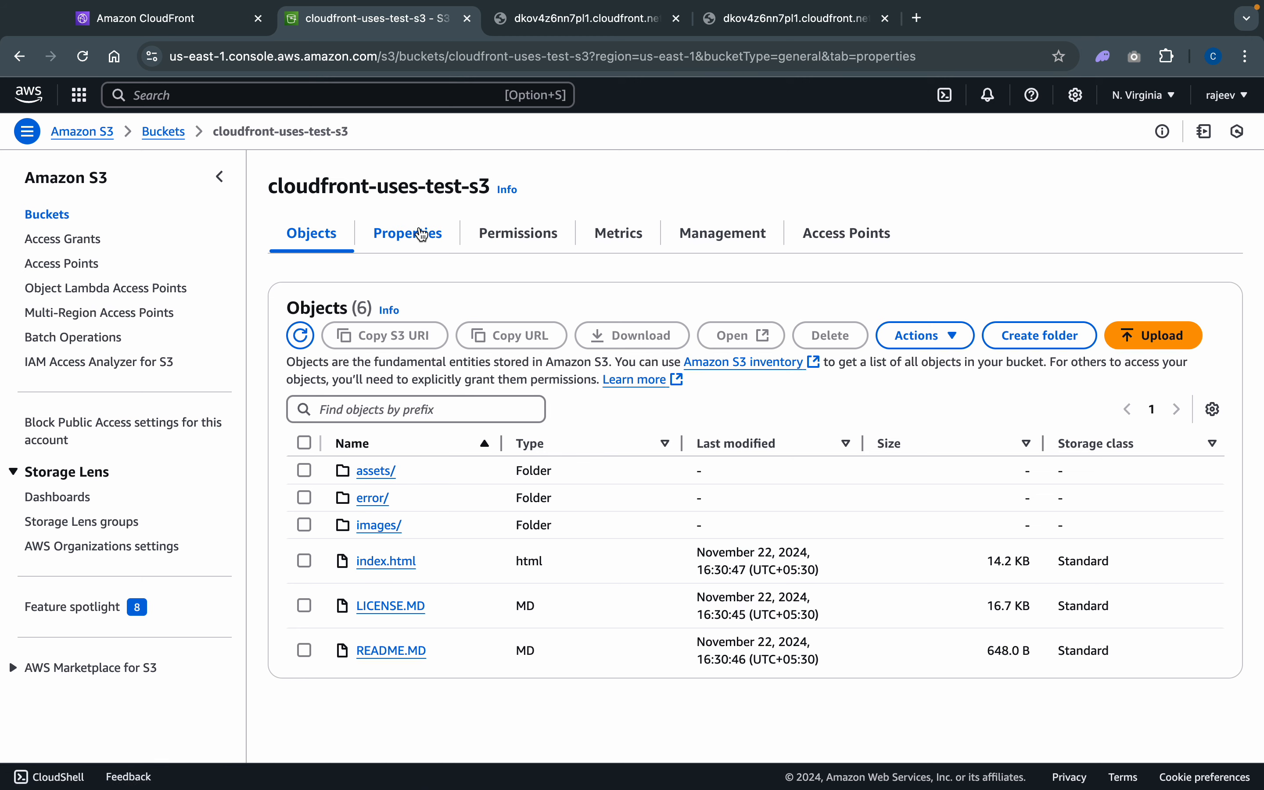
scroll(406, 537, down, 7)
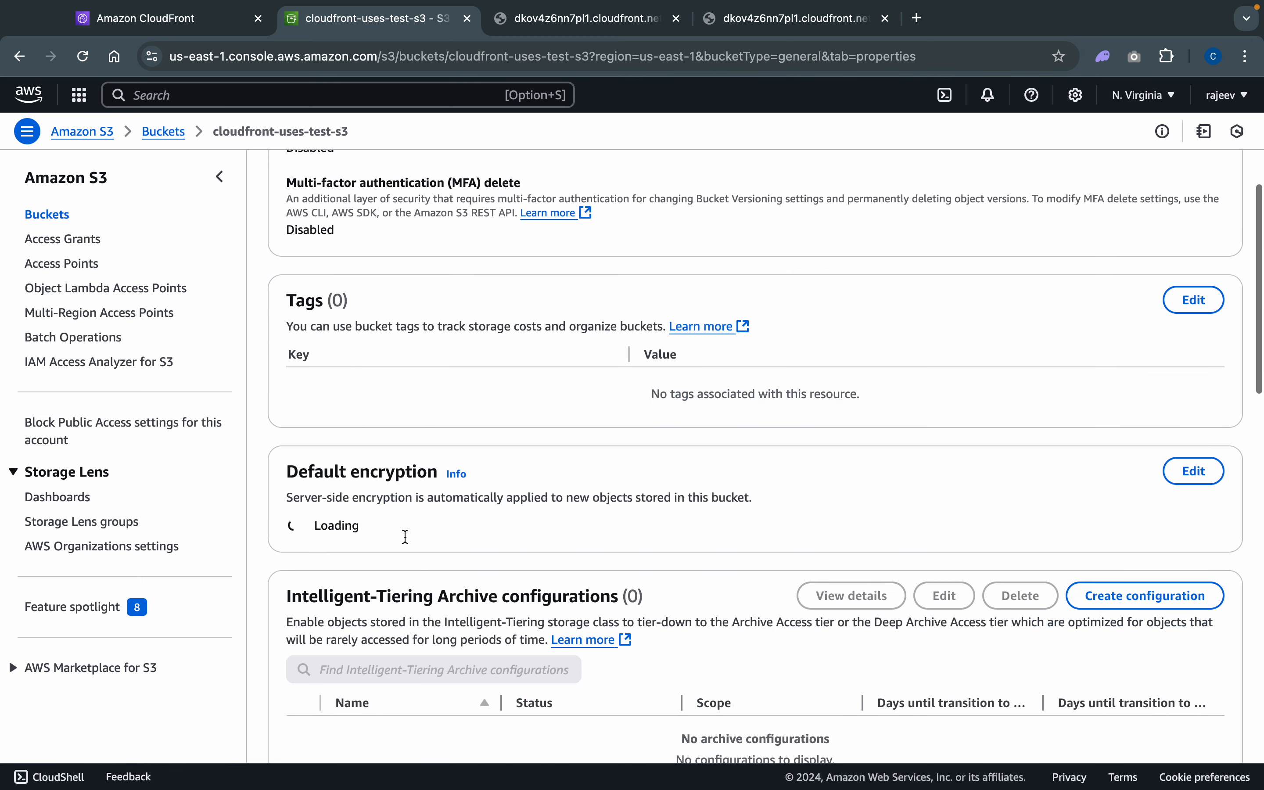
scroll(404, 535, up, 6)
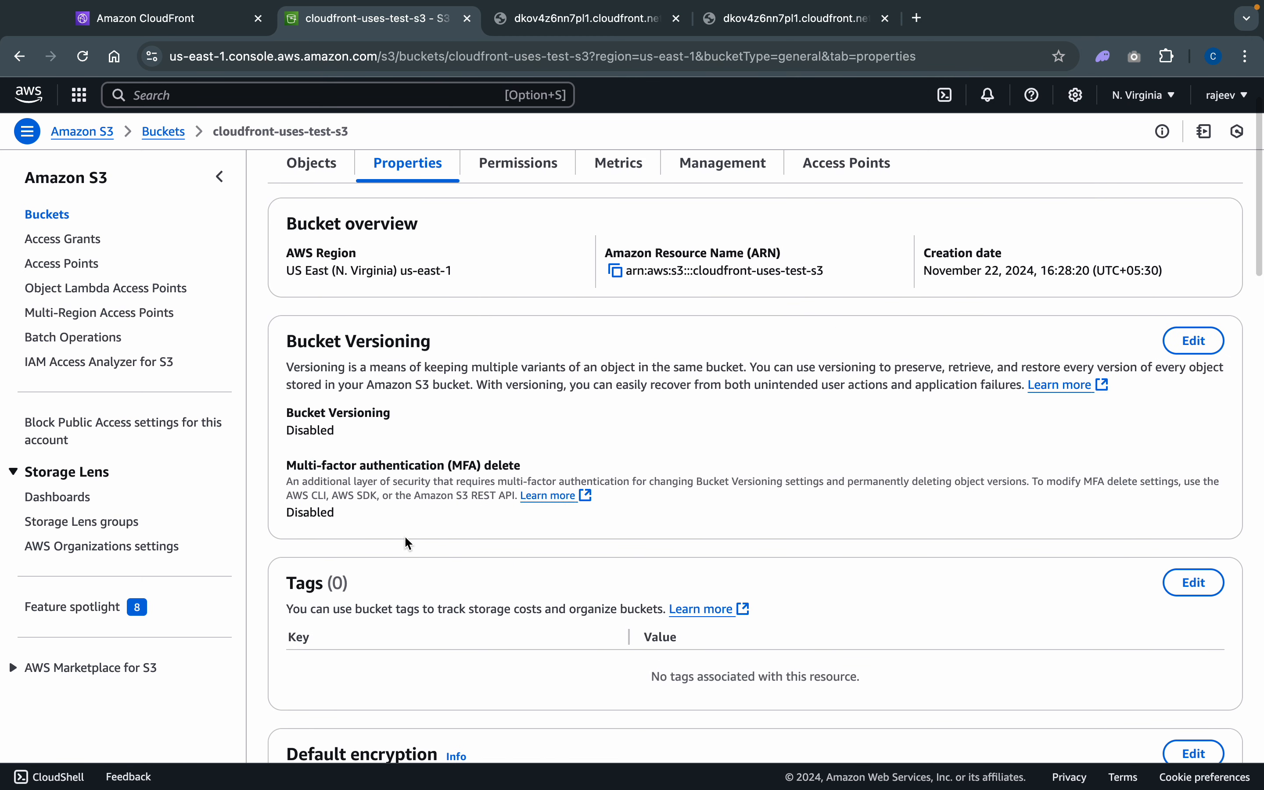
scroll(437, 349, up, 2)
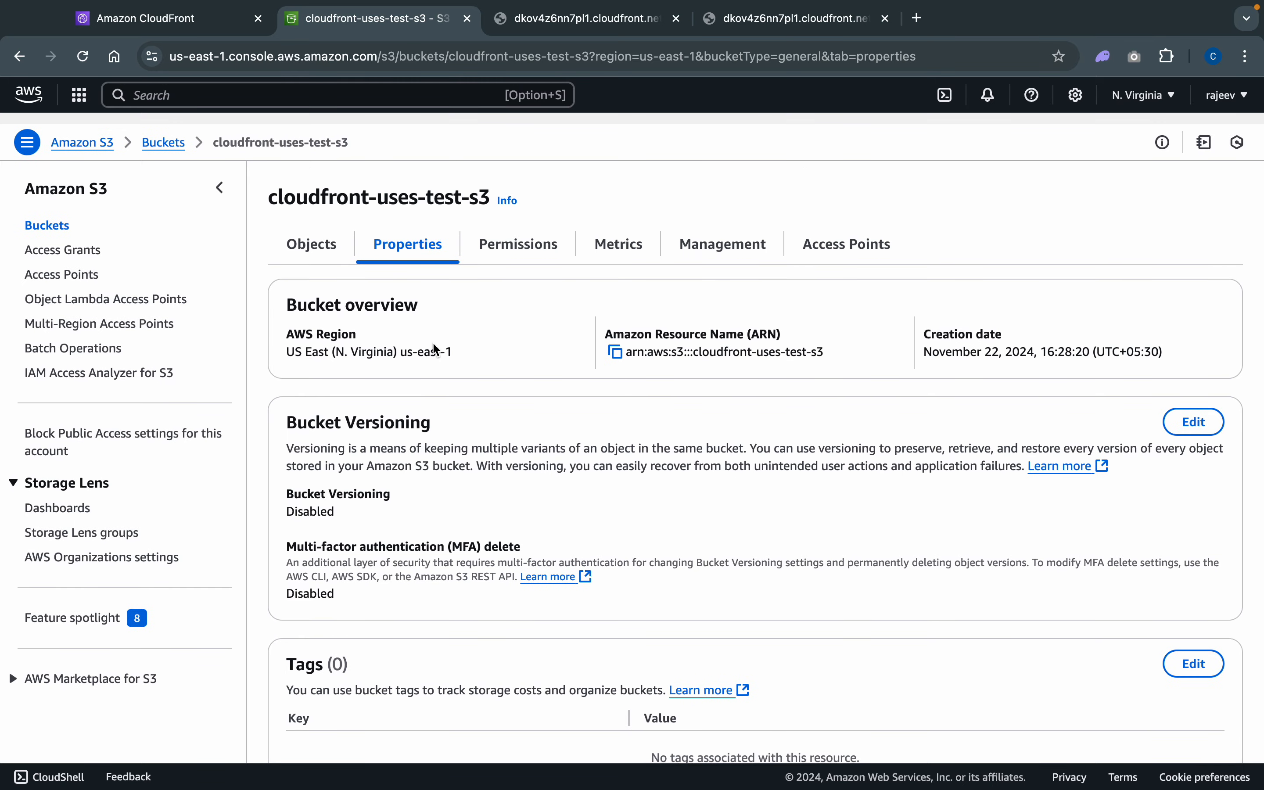
scroll(437, 349, down, 6)
scroll(436, 349, down, 20)
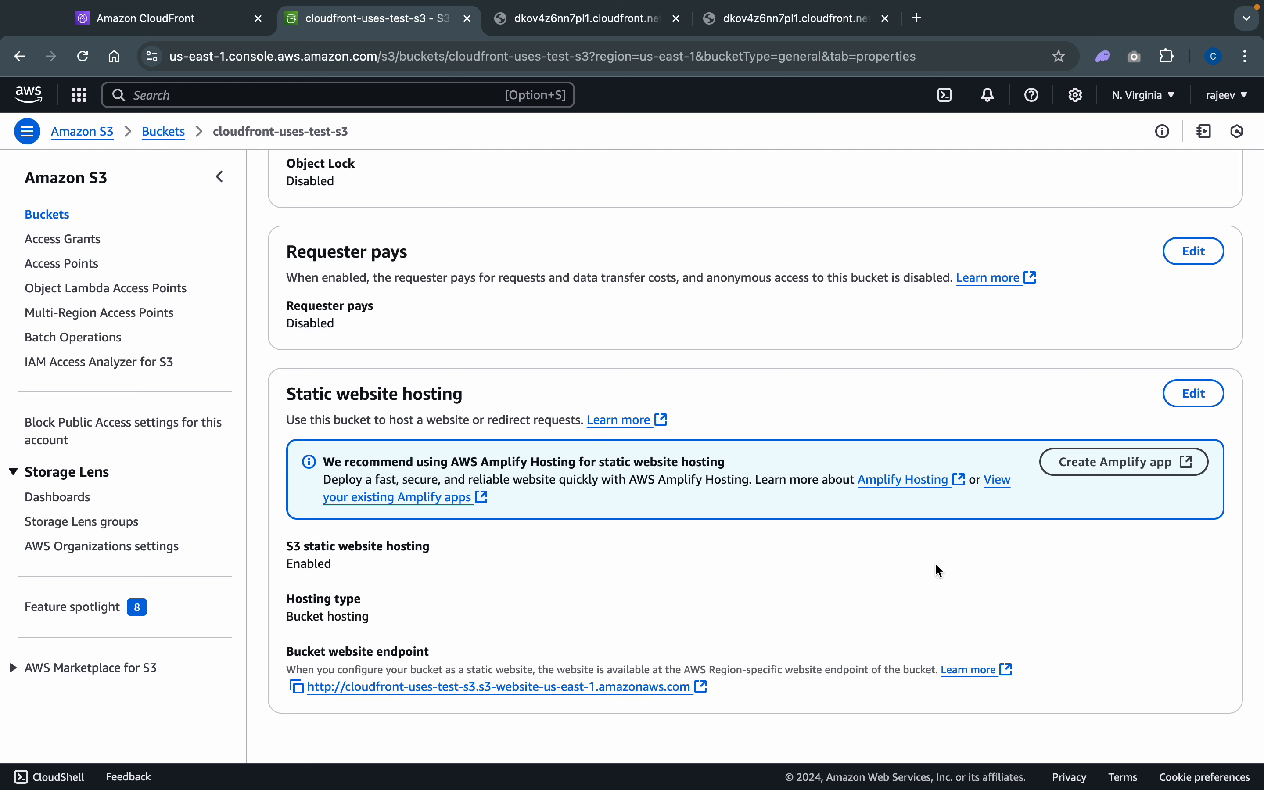
- Review the bucket's static website hosting configuration and save it again with index.html as the index document
click(1191, 390)
scroll(586, 591, down, 2)
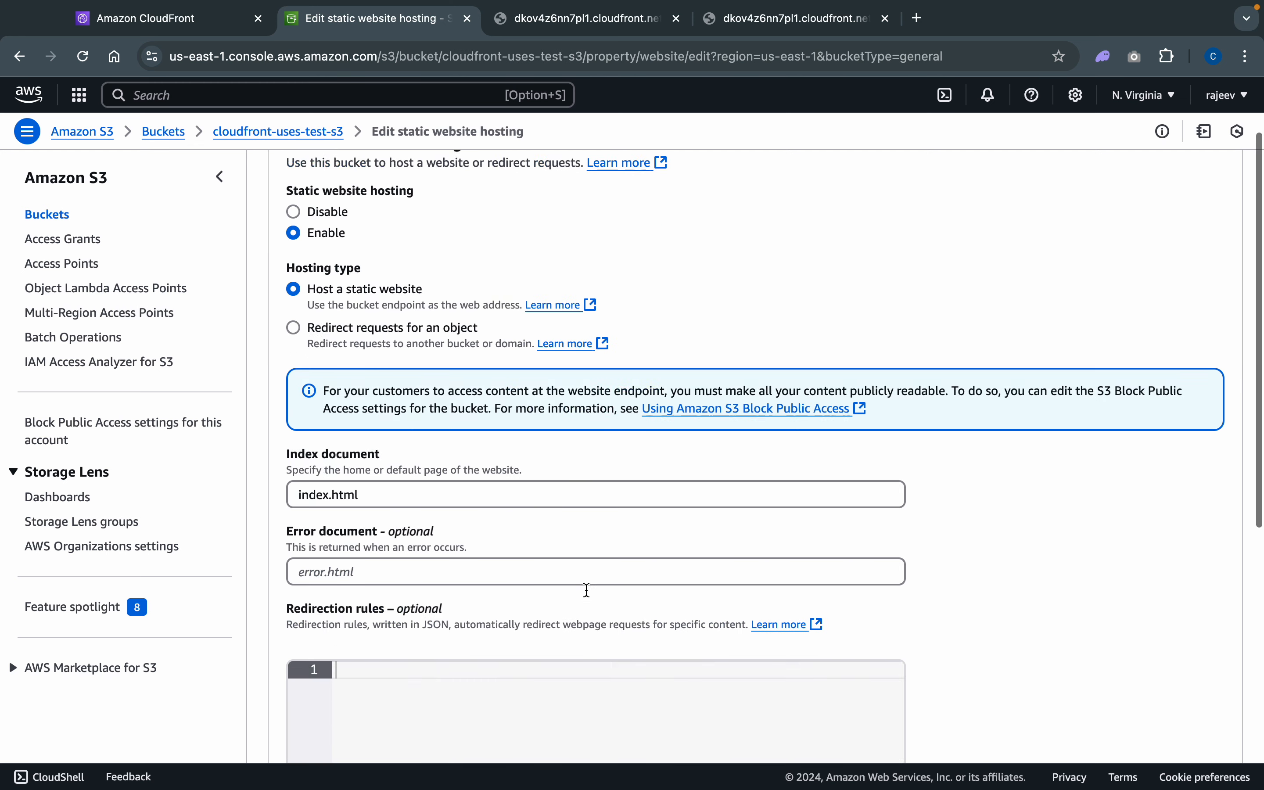
scroll(586, 590, down, 8)
scroll(587, 590, up, 6)
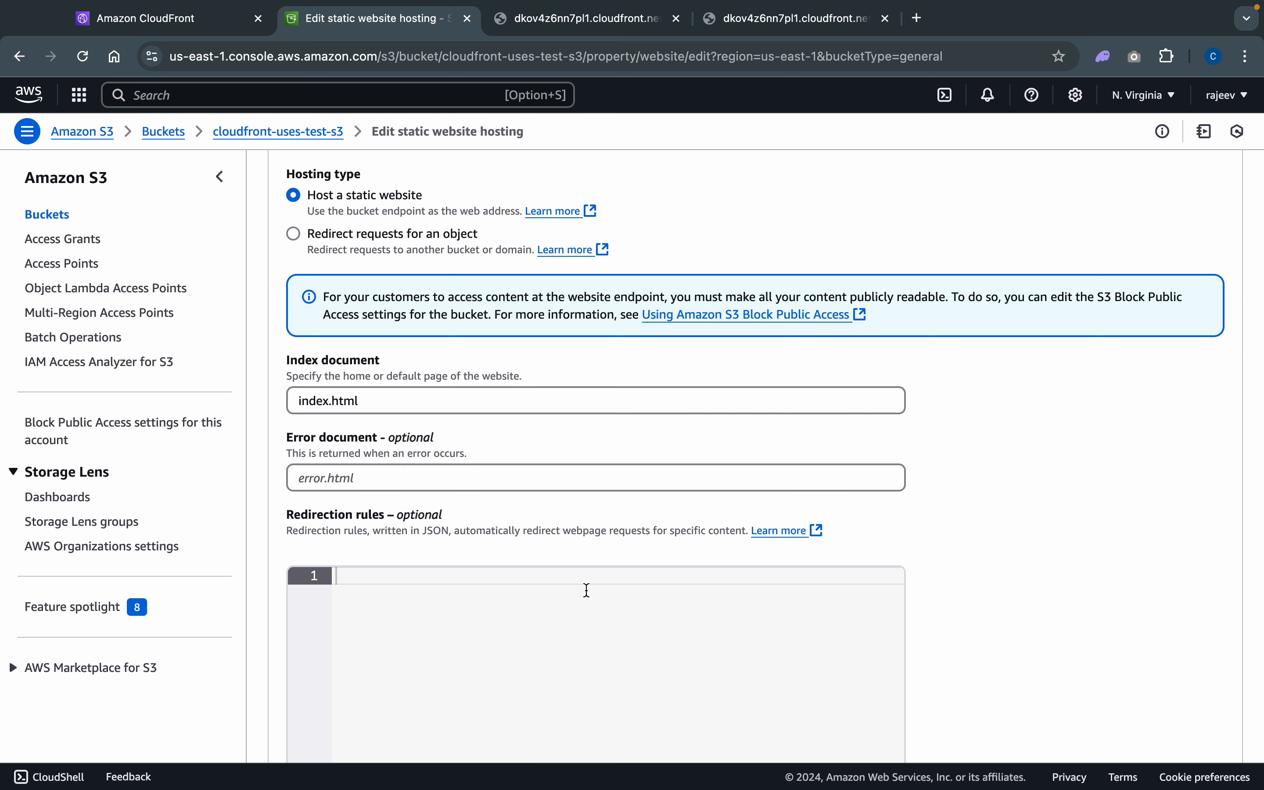
scroll(587, 590, down, 7)
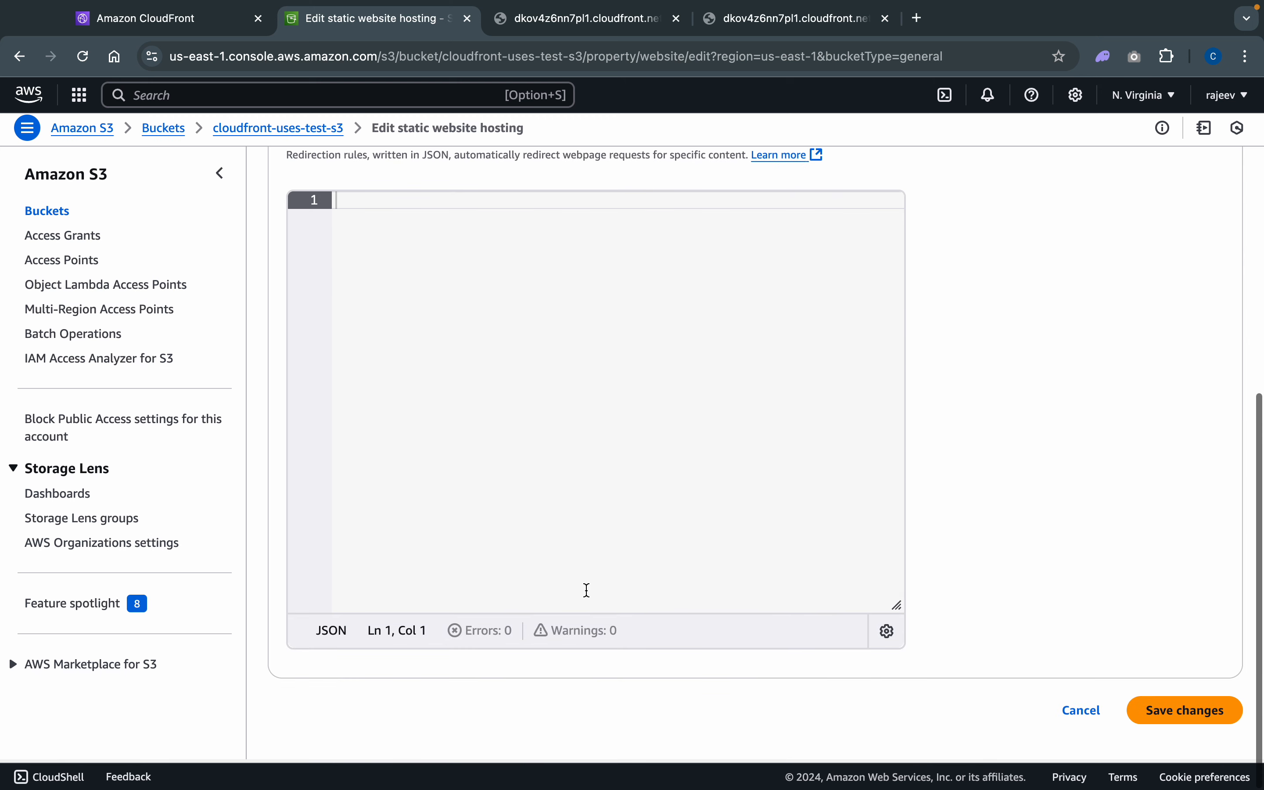
click(1186, 723)
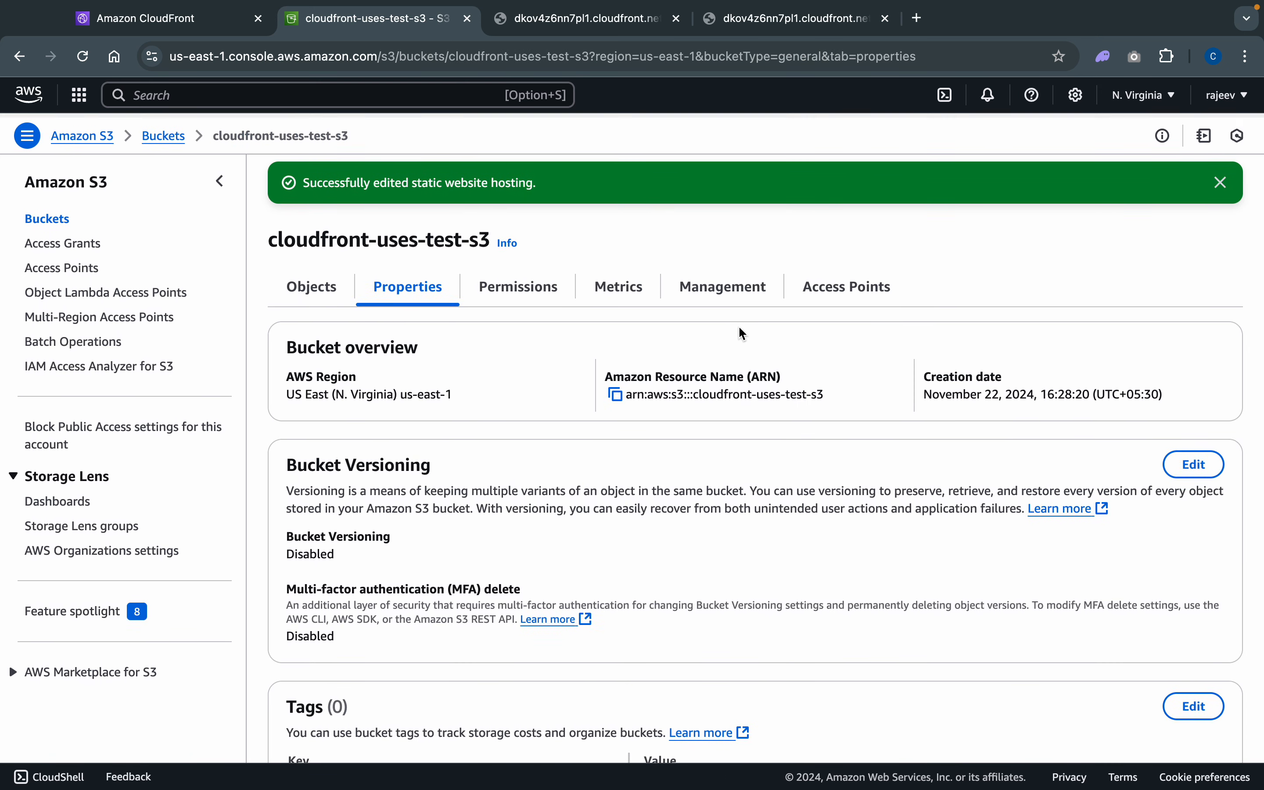
- Check the Block public access options in the bucket's permissions and leave them without saving
click(518, 285)
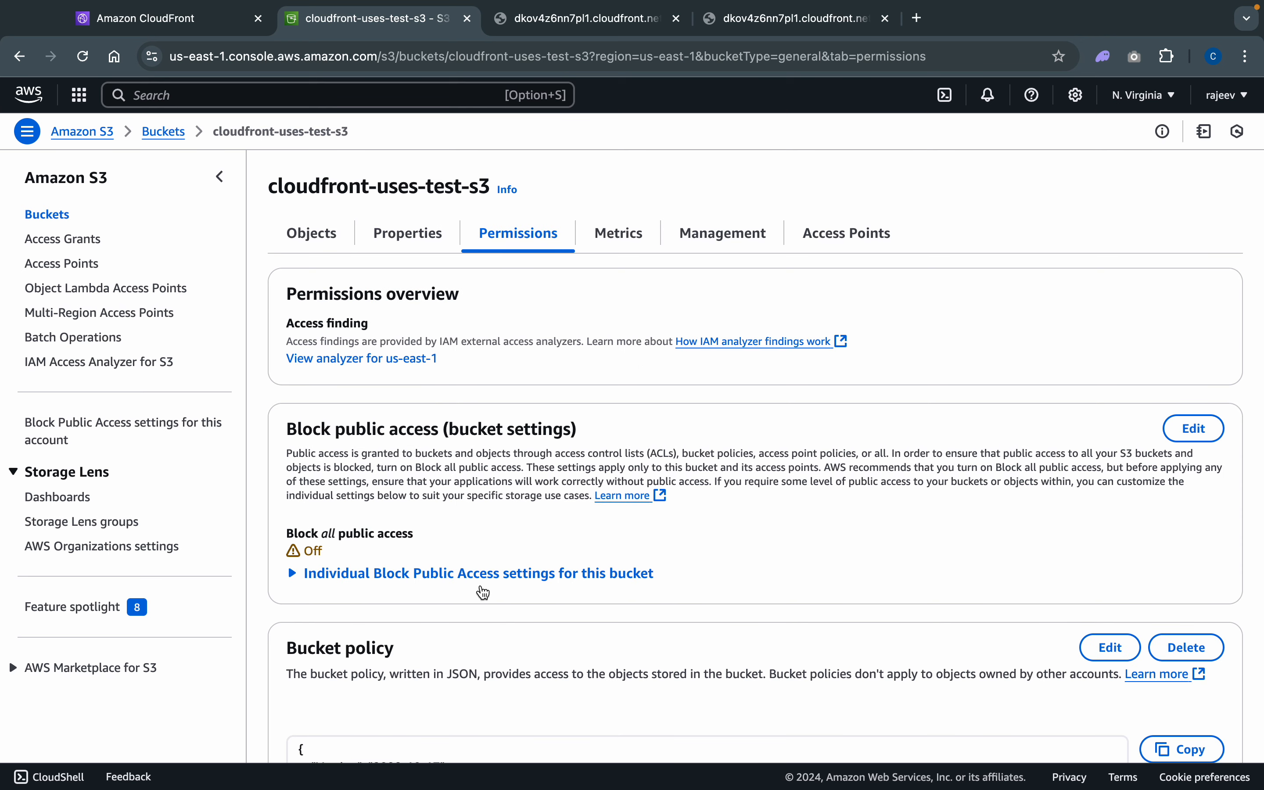
scroll(481, 592, down, 5)
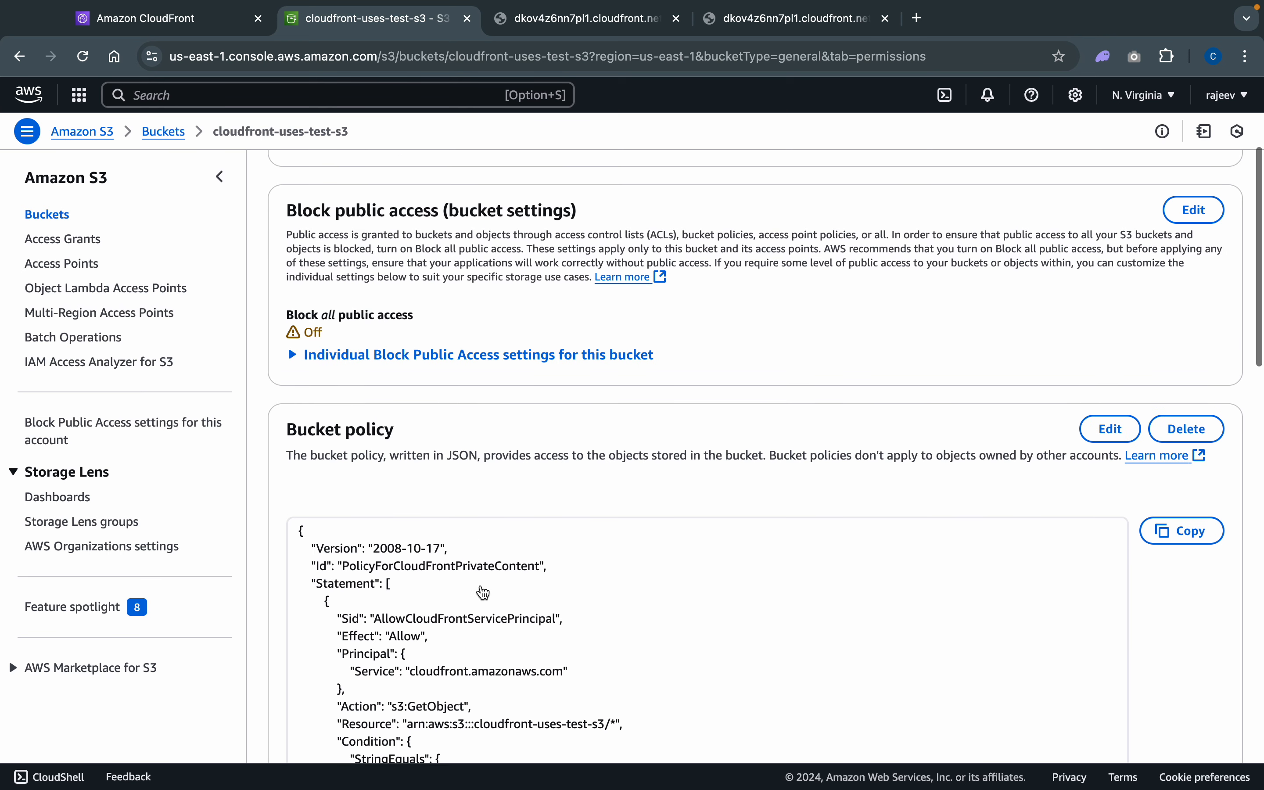
click(1201, 210)
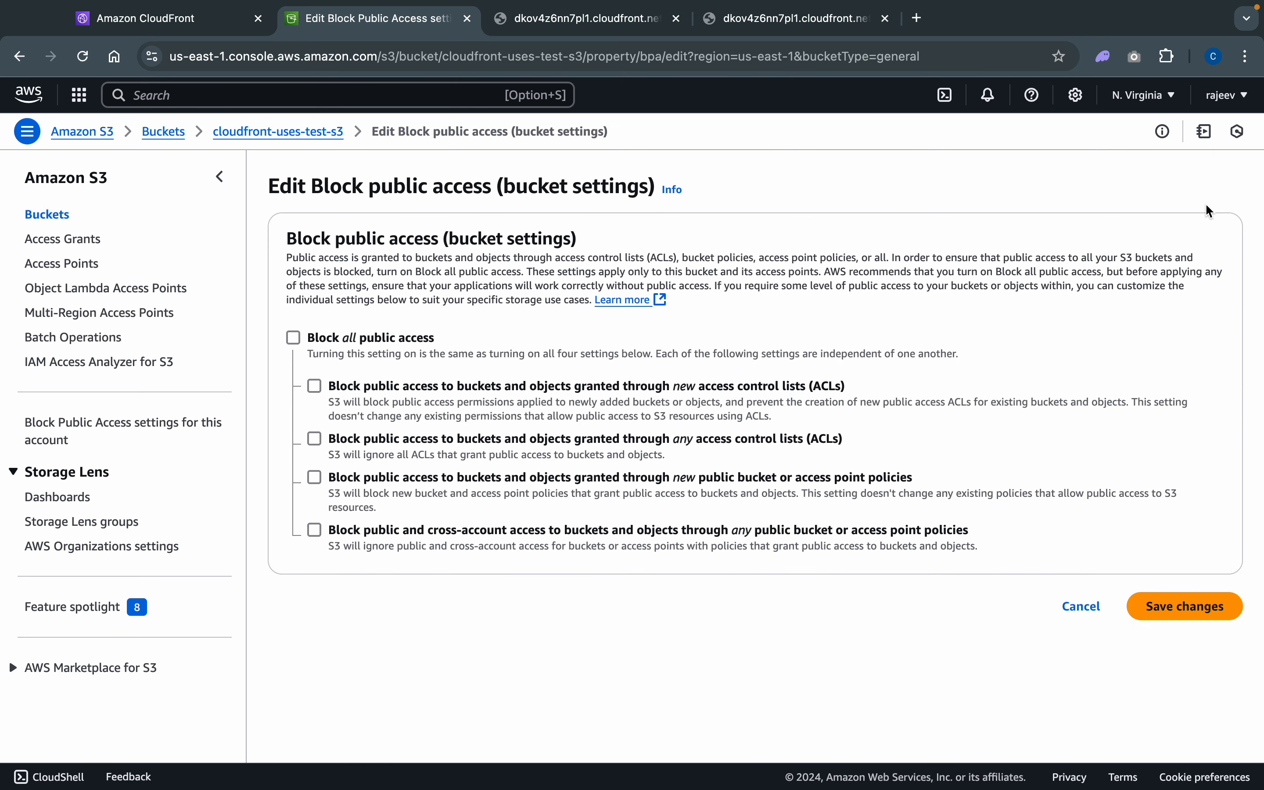
click(1068, 606)
- Examine the bucket policy and the CORS section in the bucket's permissions, and return to the CloudFront distribution details
scroll(530, 509, down, 7)
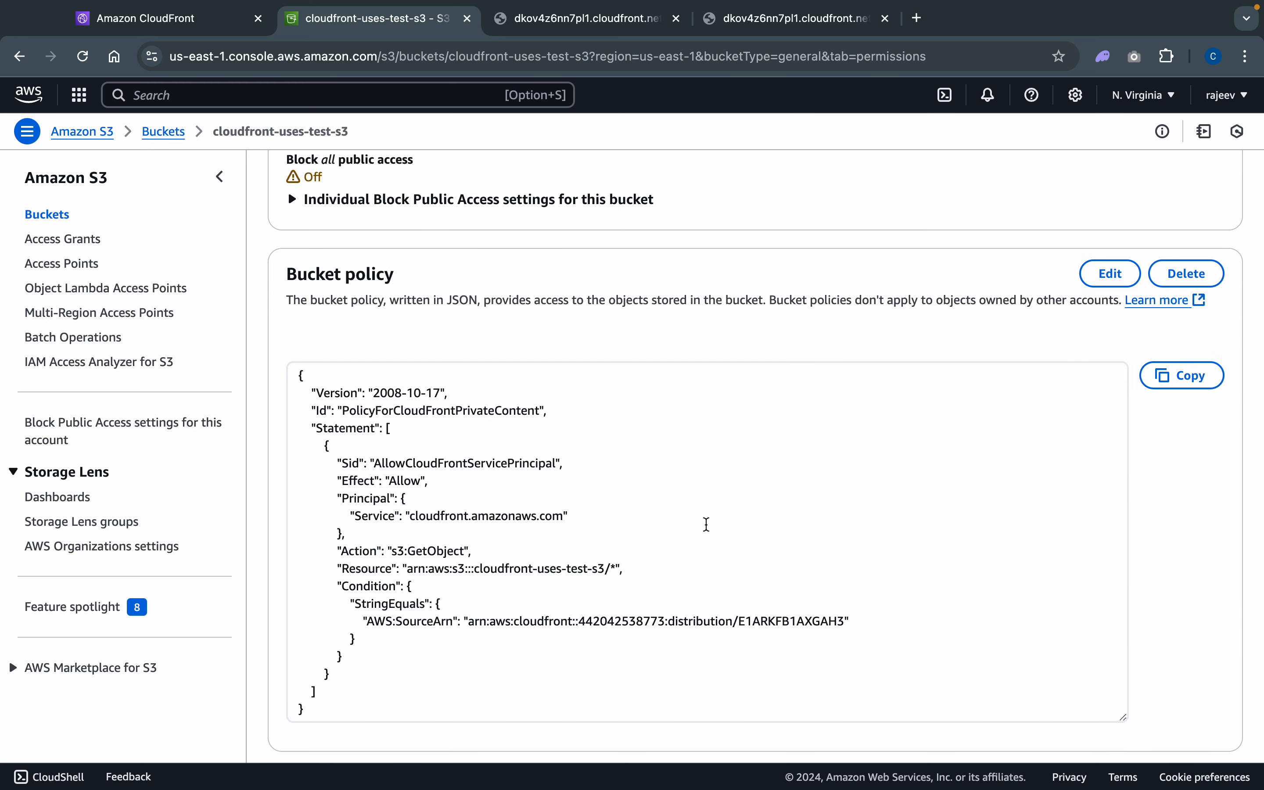
scroll(822, 348, up, 8)
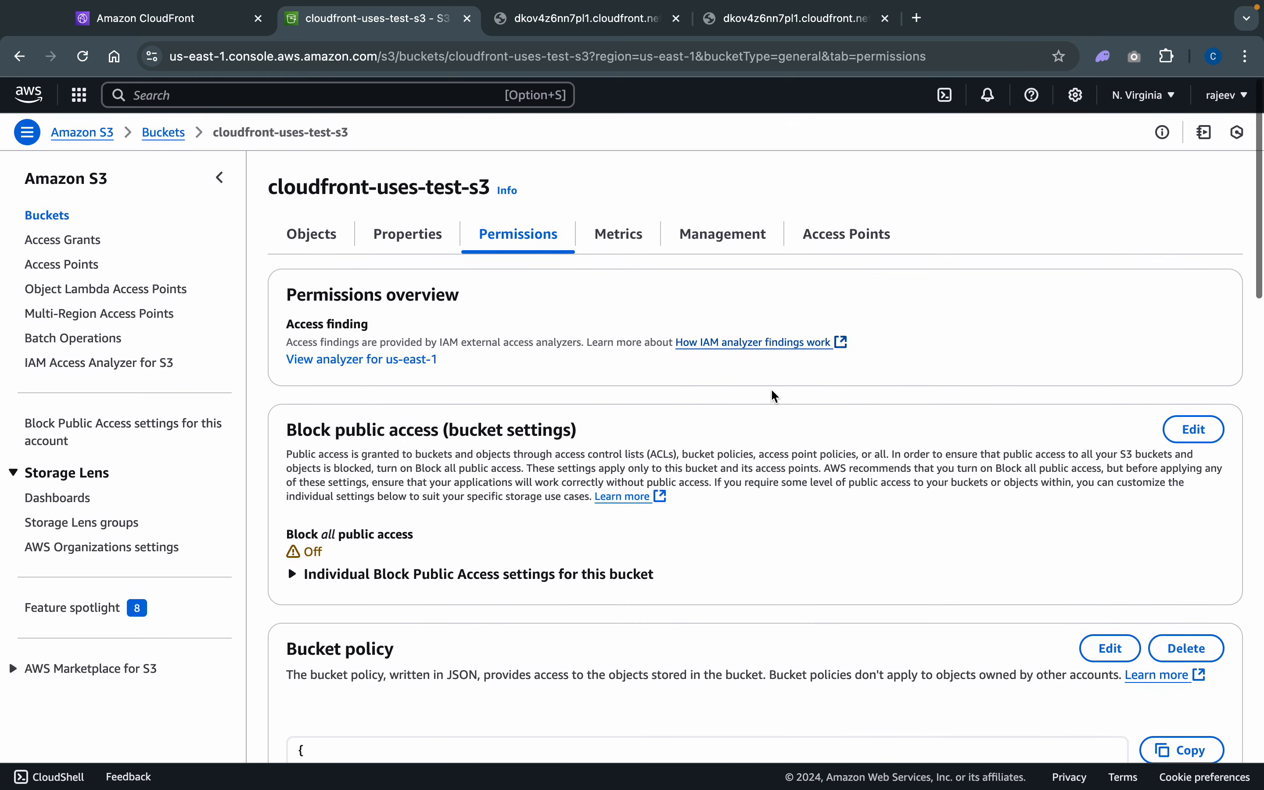
scroll(688, 538, down, 15)
scroll(1119, 778, down, 10)
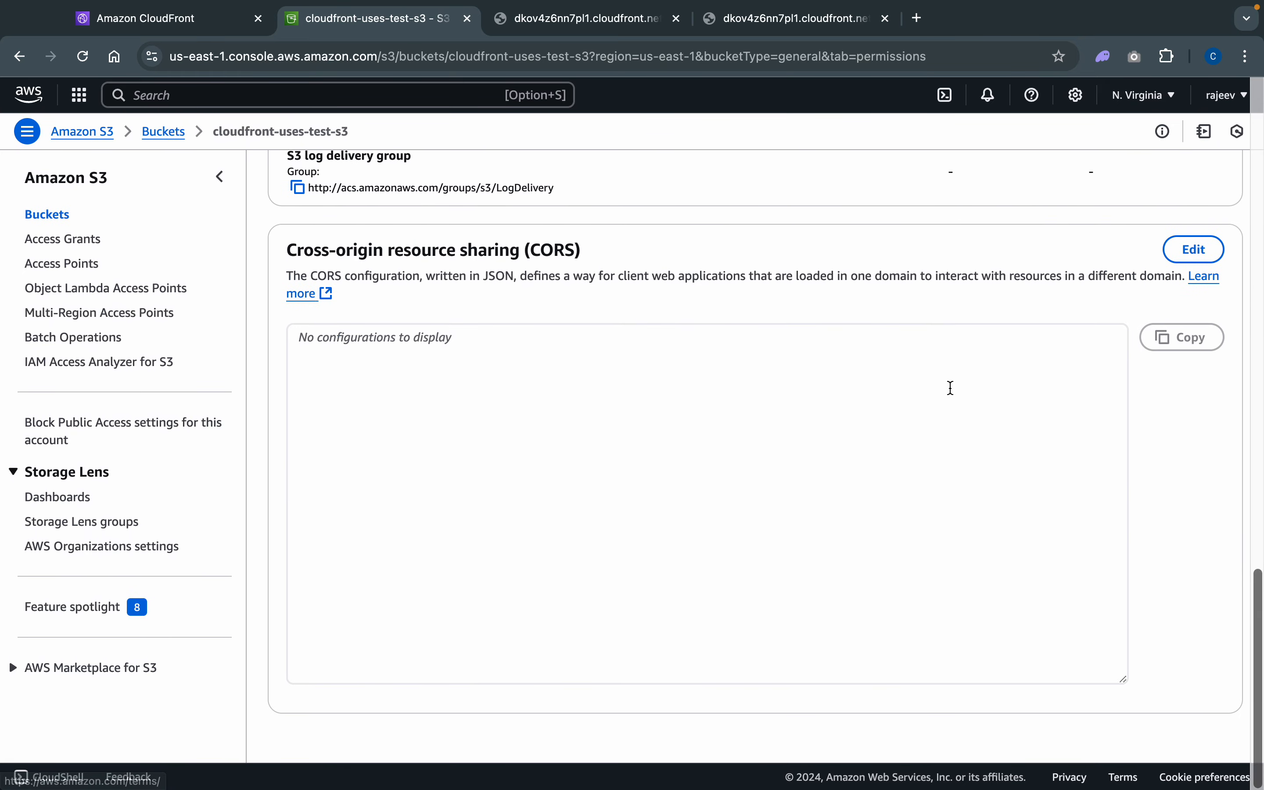
scroll(953, 389, up, 12)
scroll(950, 390, up, 10)
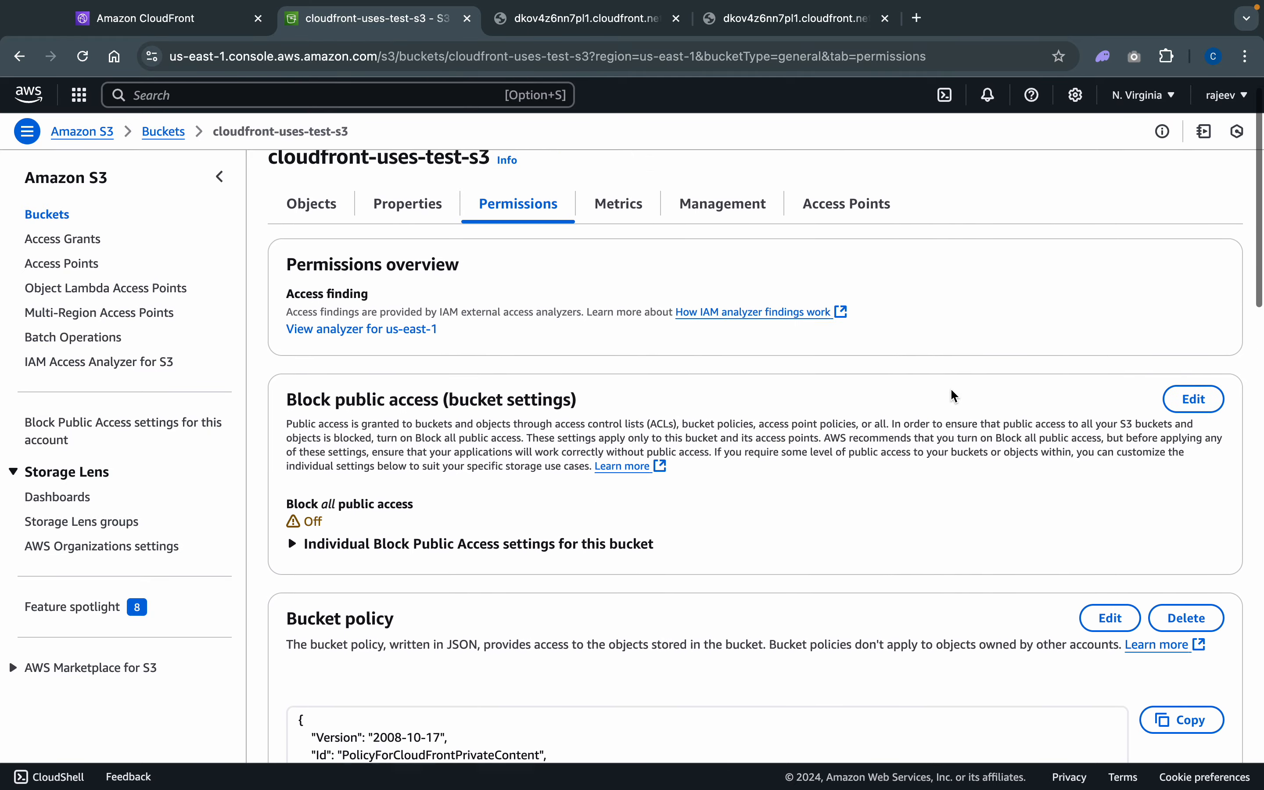
scroll(951, 390, down, 20)
scroll(950, 387, down, 3)
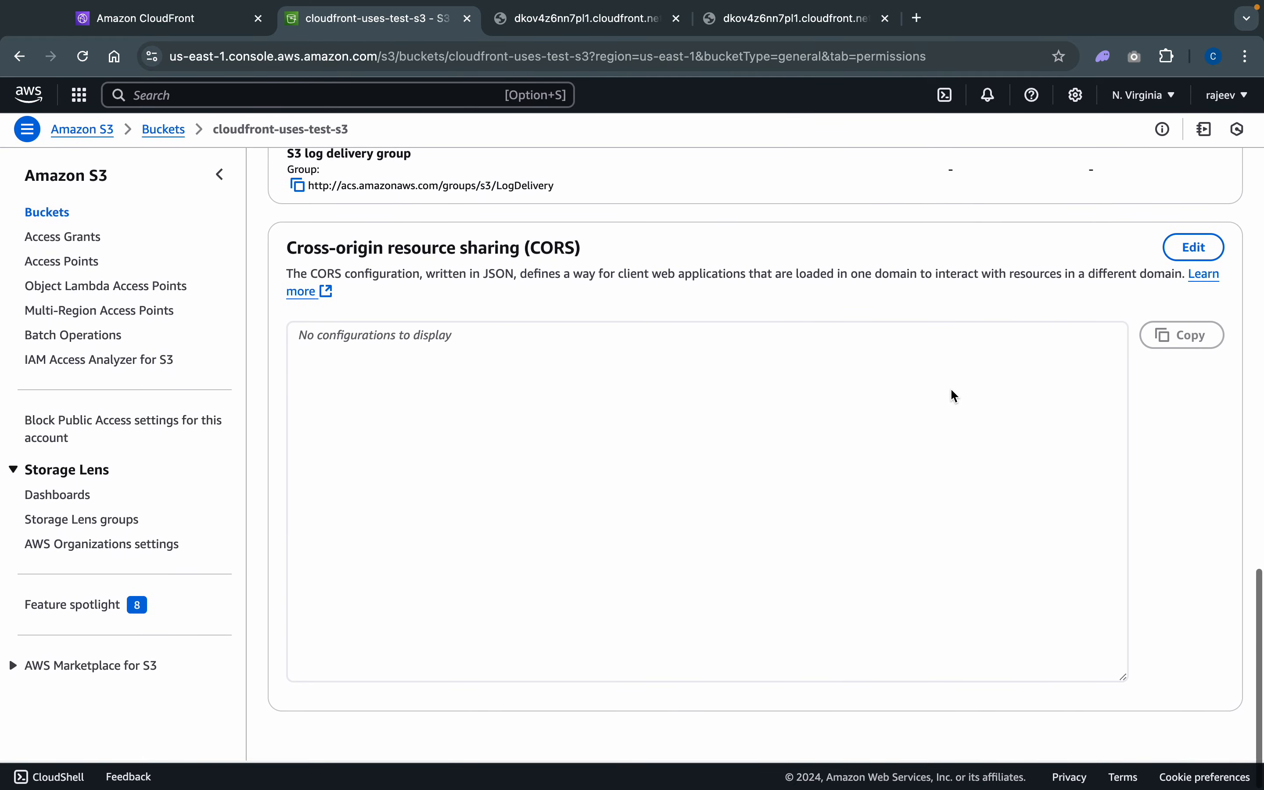
scroll(950, 387, up, 15)
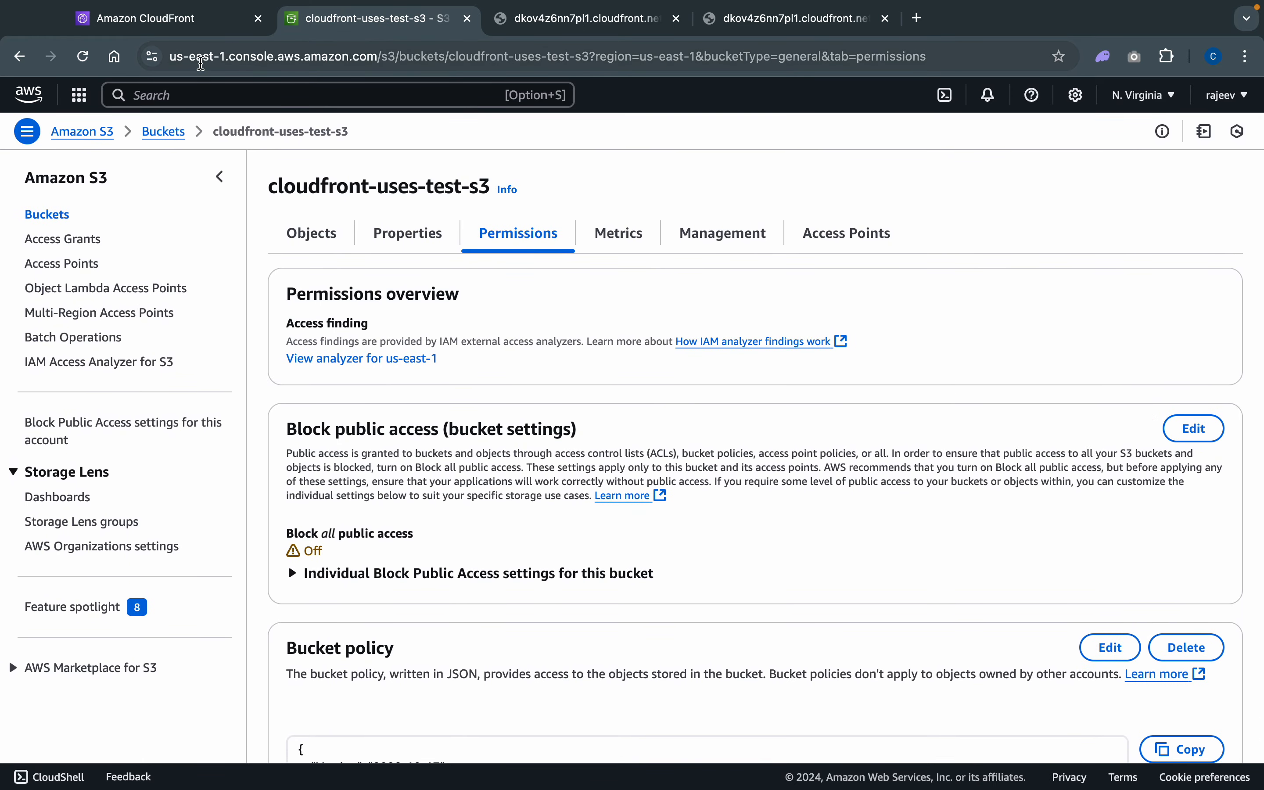
click(173, 21)
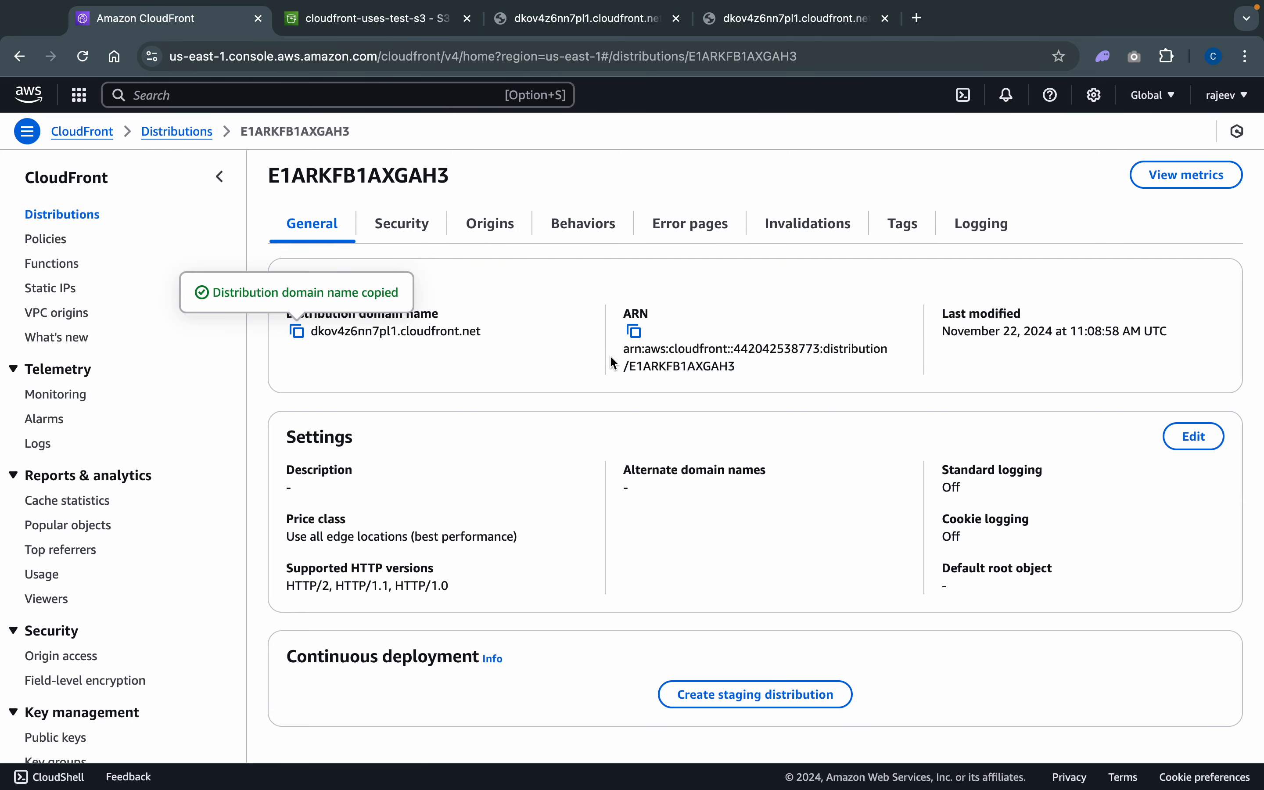
- Clear the origin path of the distribution's cloudfront-uses-test-s3 origin and save the changes
click(481, 223)
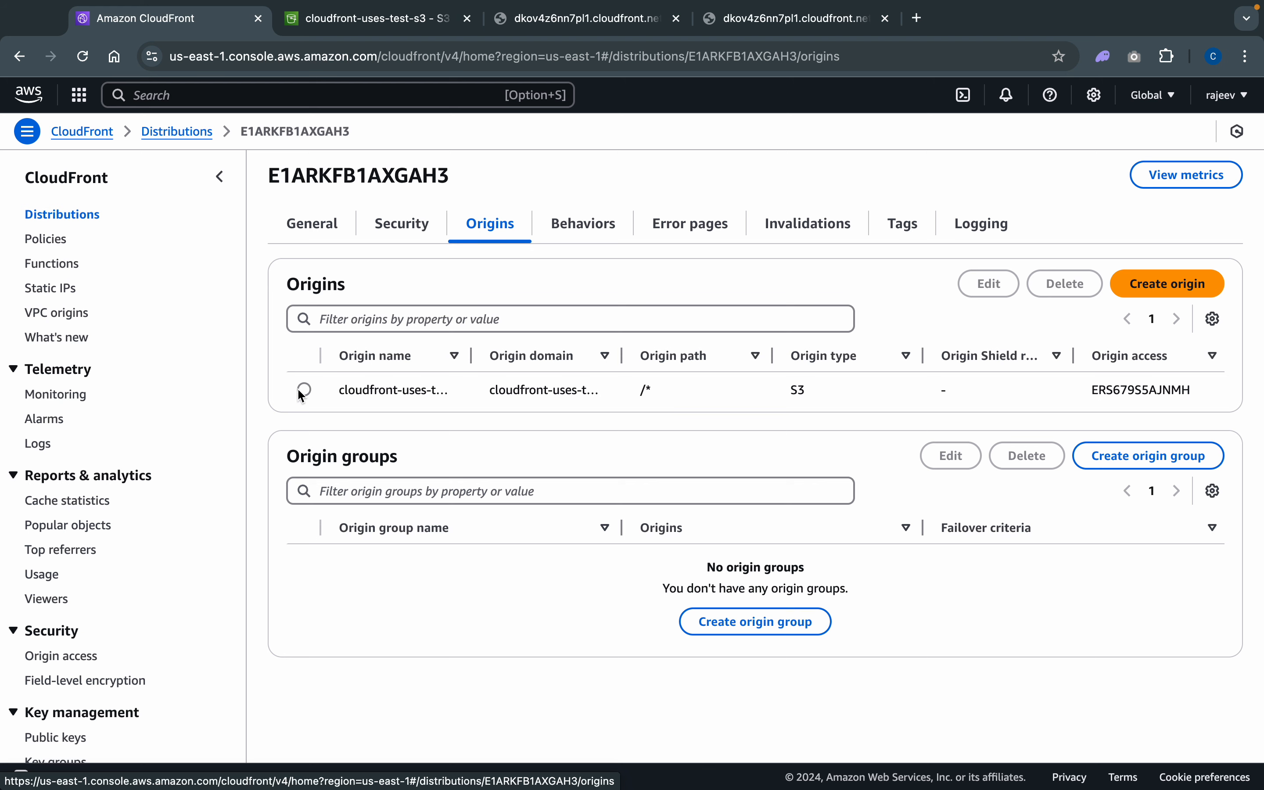
click(305, 390)
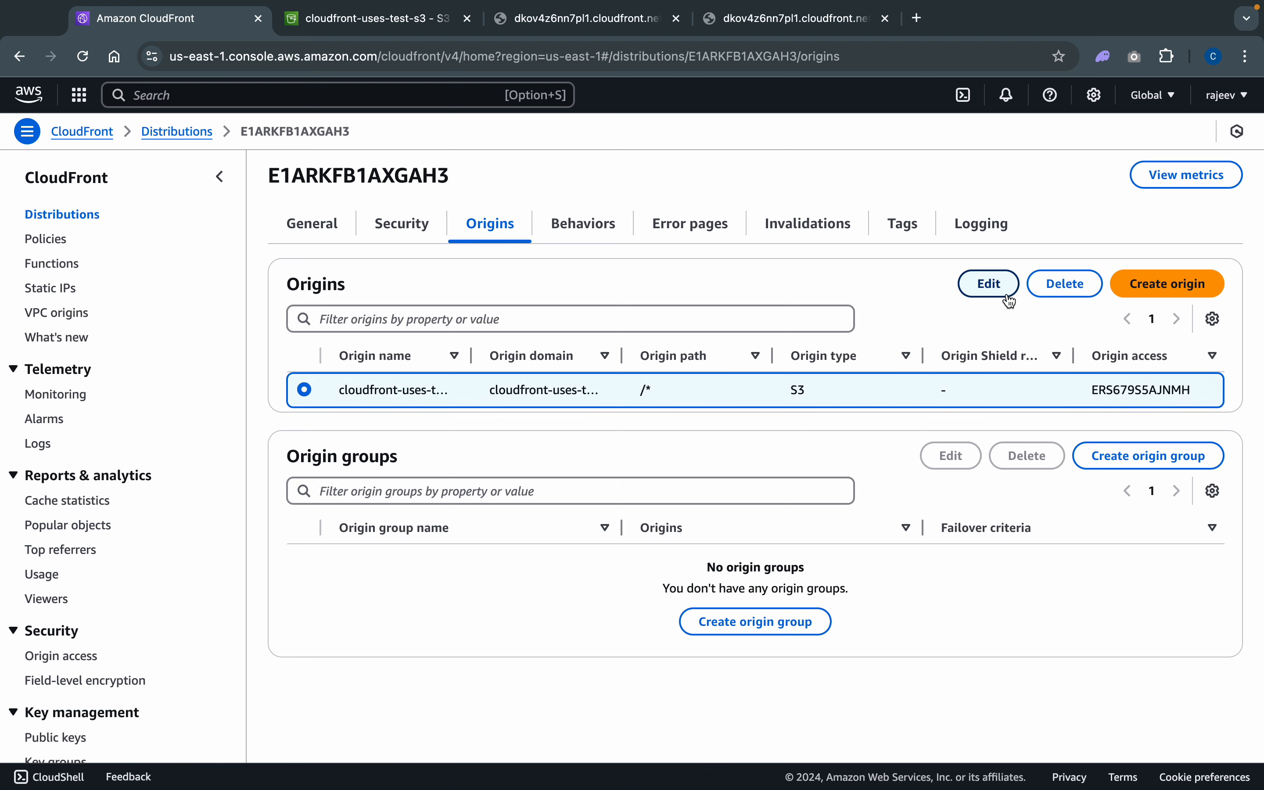
click(992, 286)
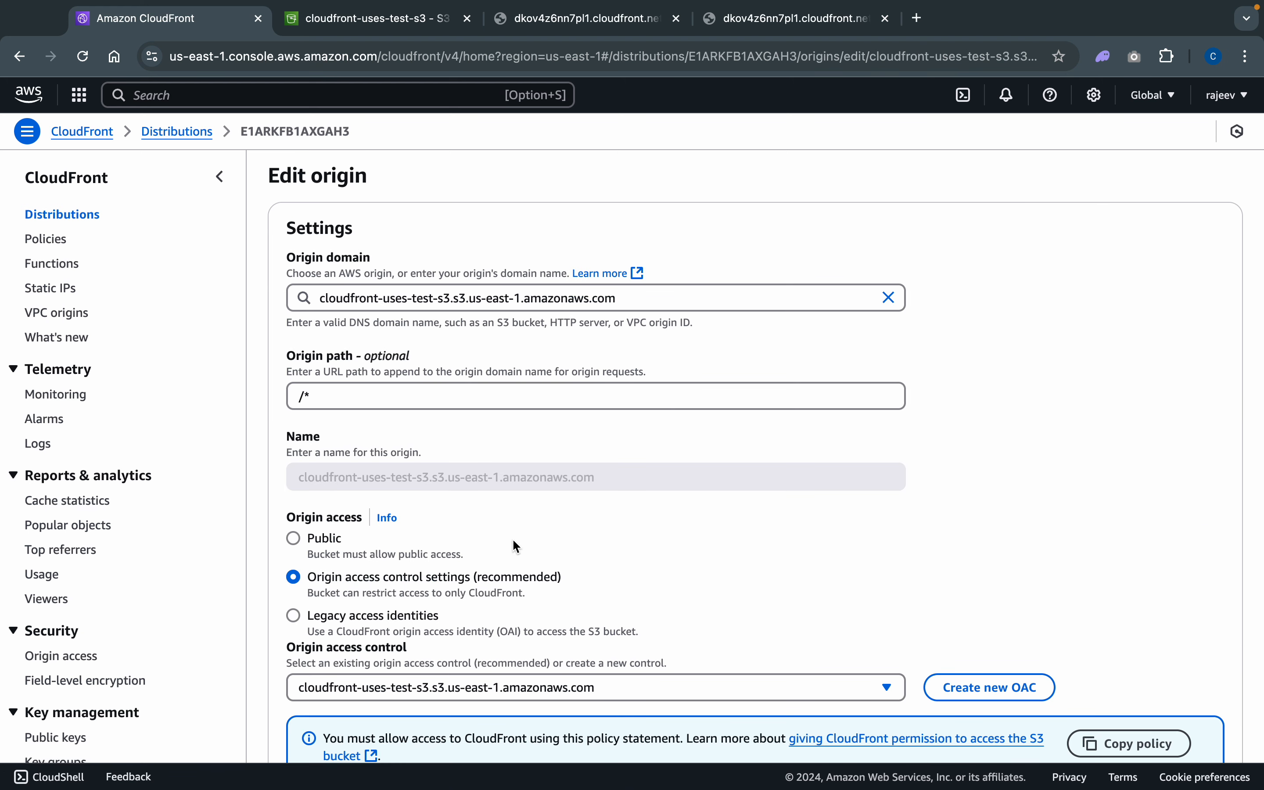
click(324, 396)
key(BackSpace)
key(BackSpace)
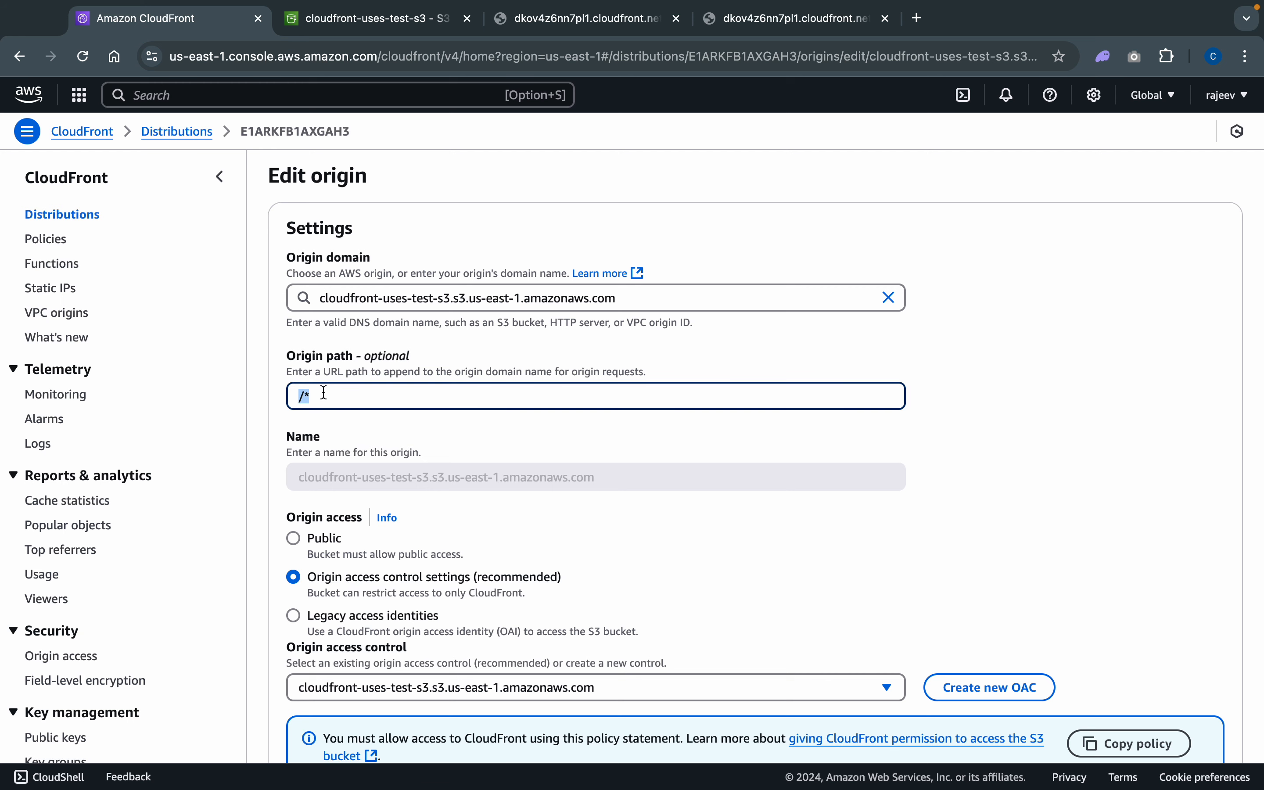
click(872, 585)
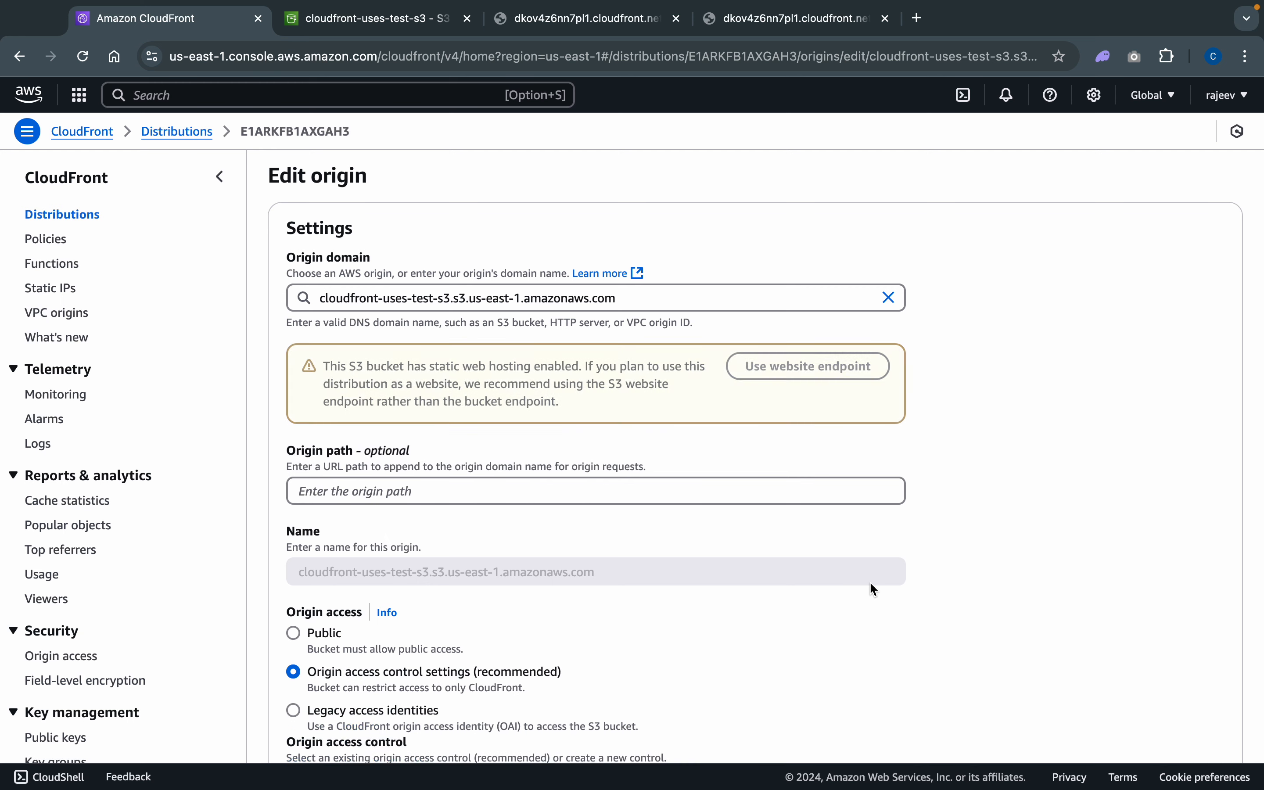
scroll(869, 581, down, 10)
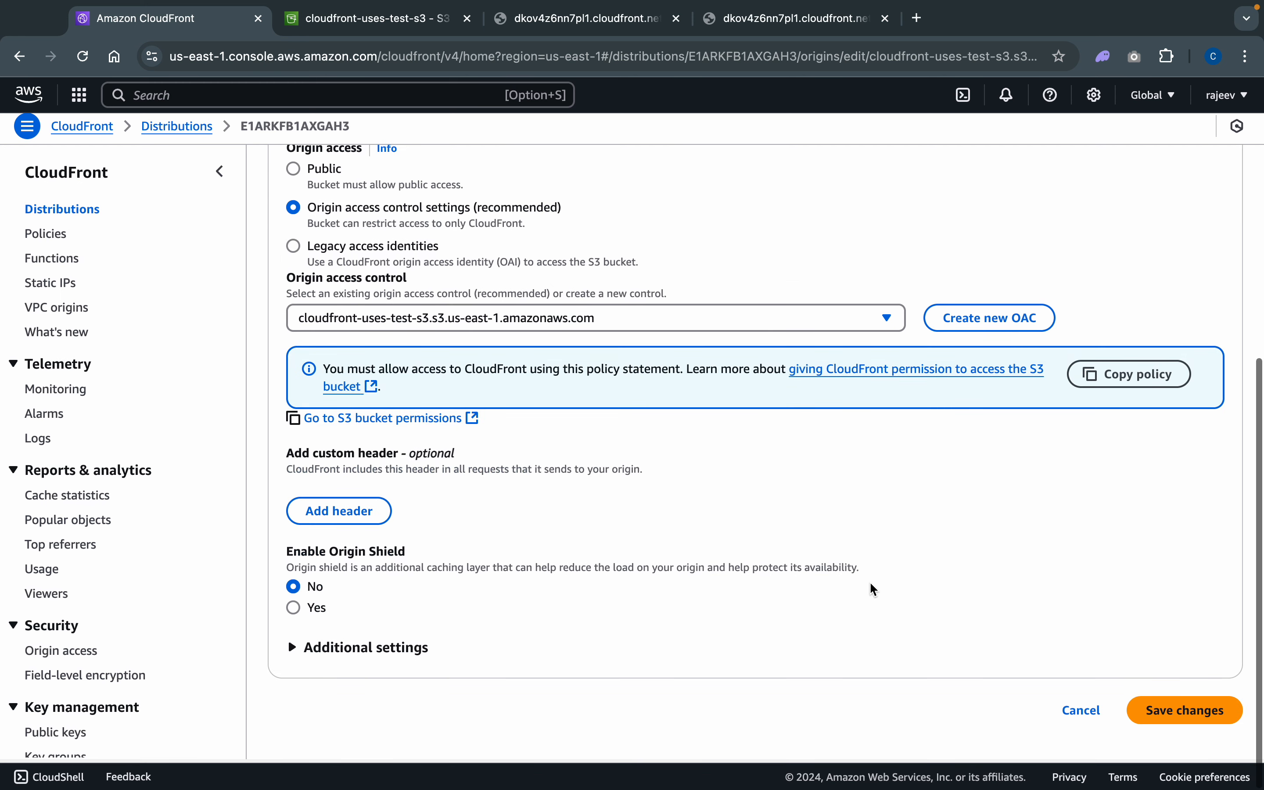
click(1198, 707)
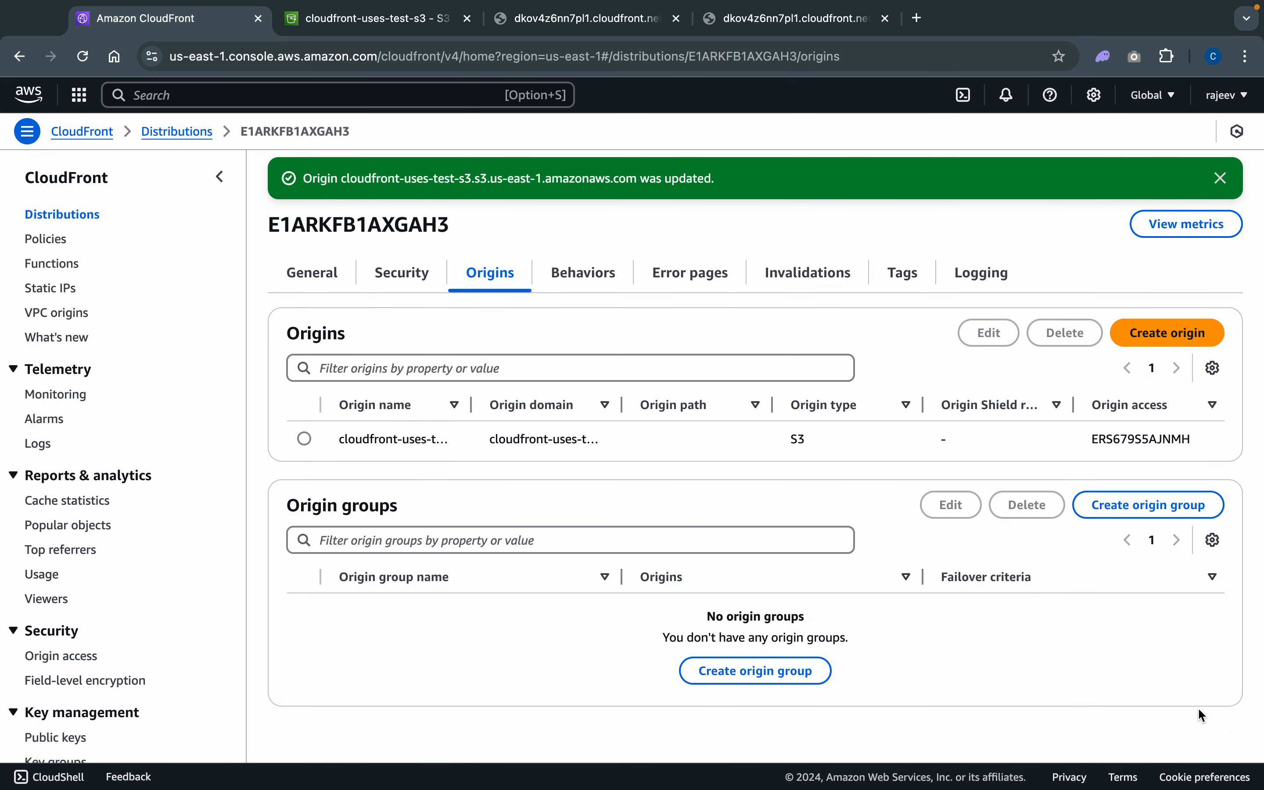
- Check the already open index.html page and copy the distribution domain name from the distribution's general details
click(288, 273)
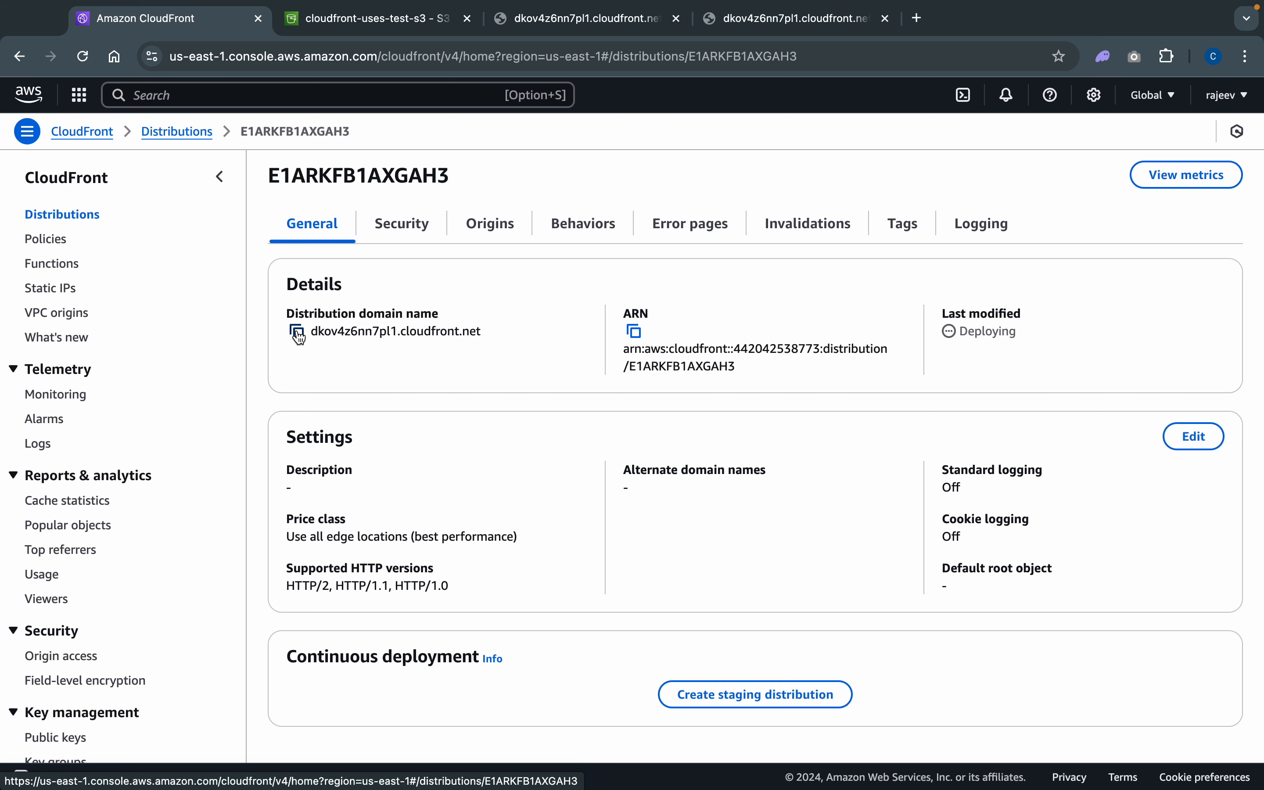
click(813, 26)
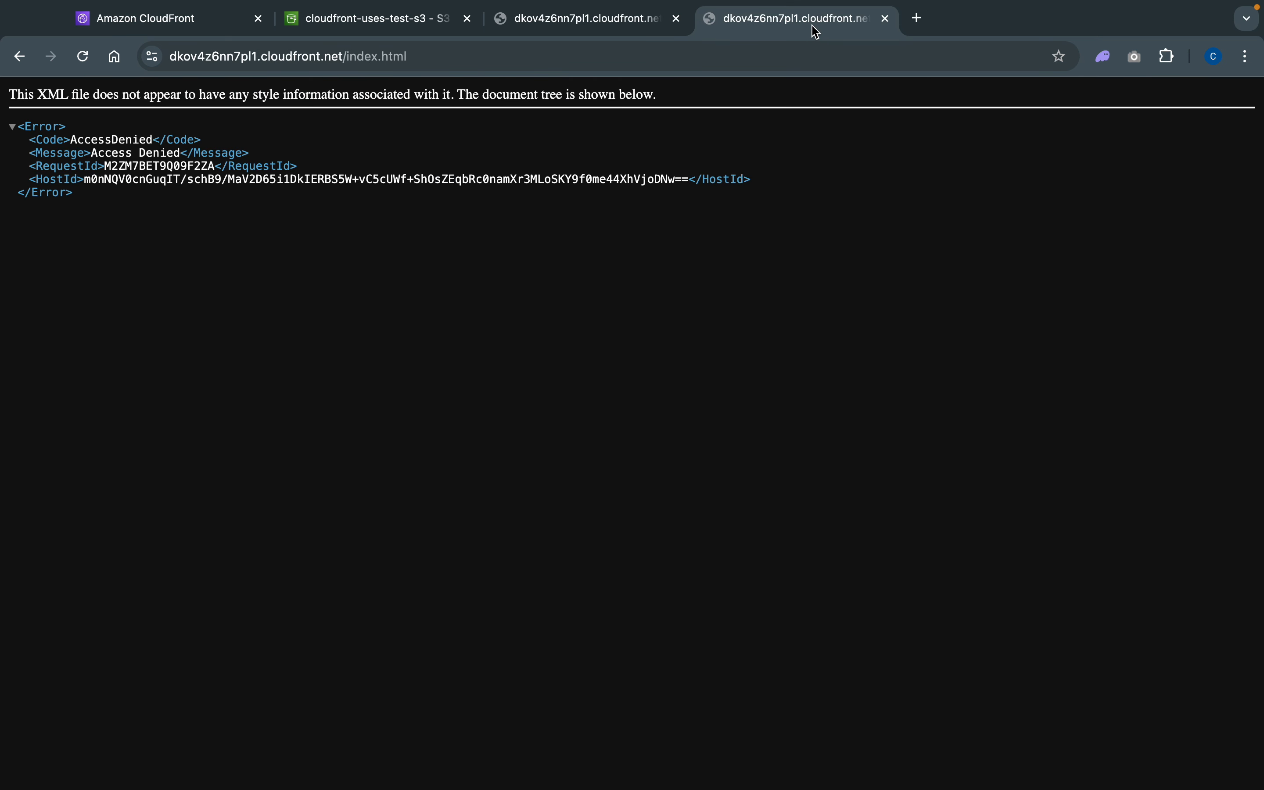
click(175, 21)
click(296, 331)
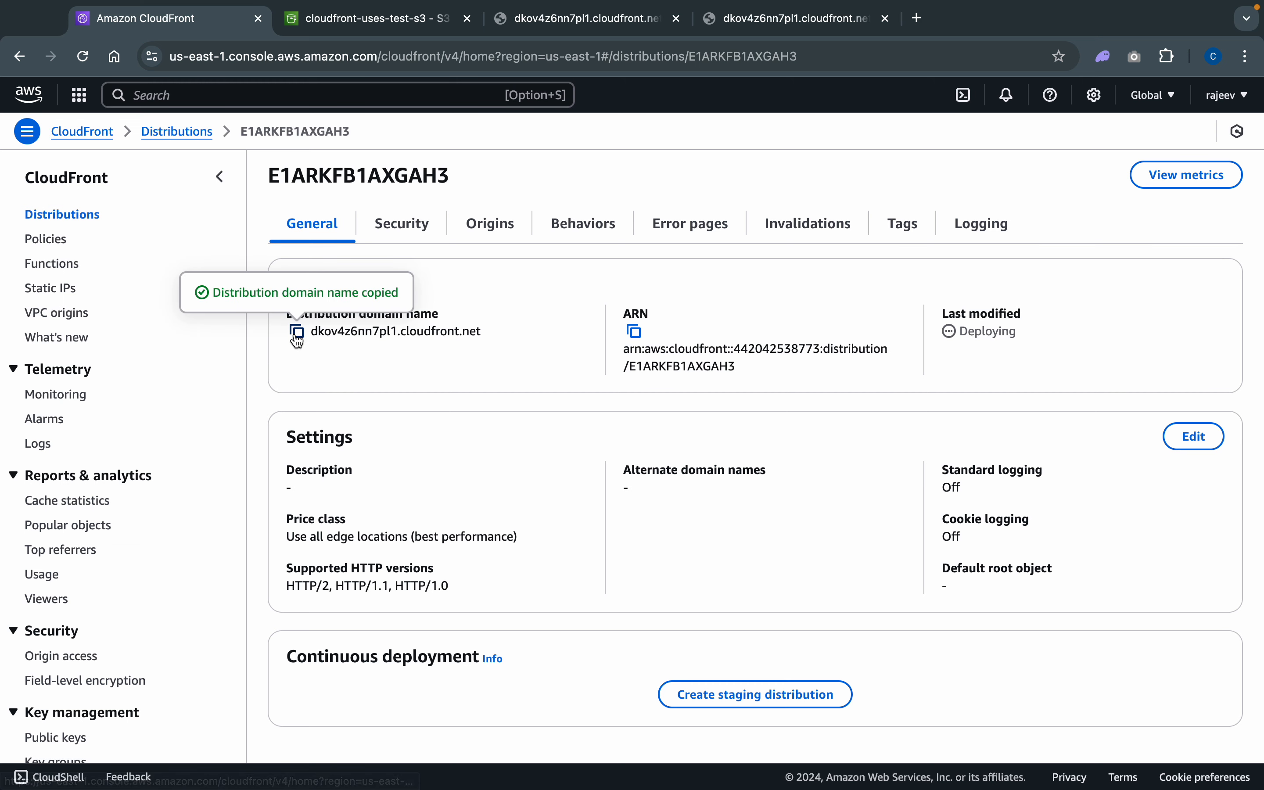
- Close the two old CloudFront page tabs and load dkov4z6nn7pl1.cloudfront.net in a new tab
click(678, 18)
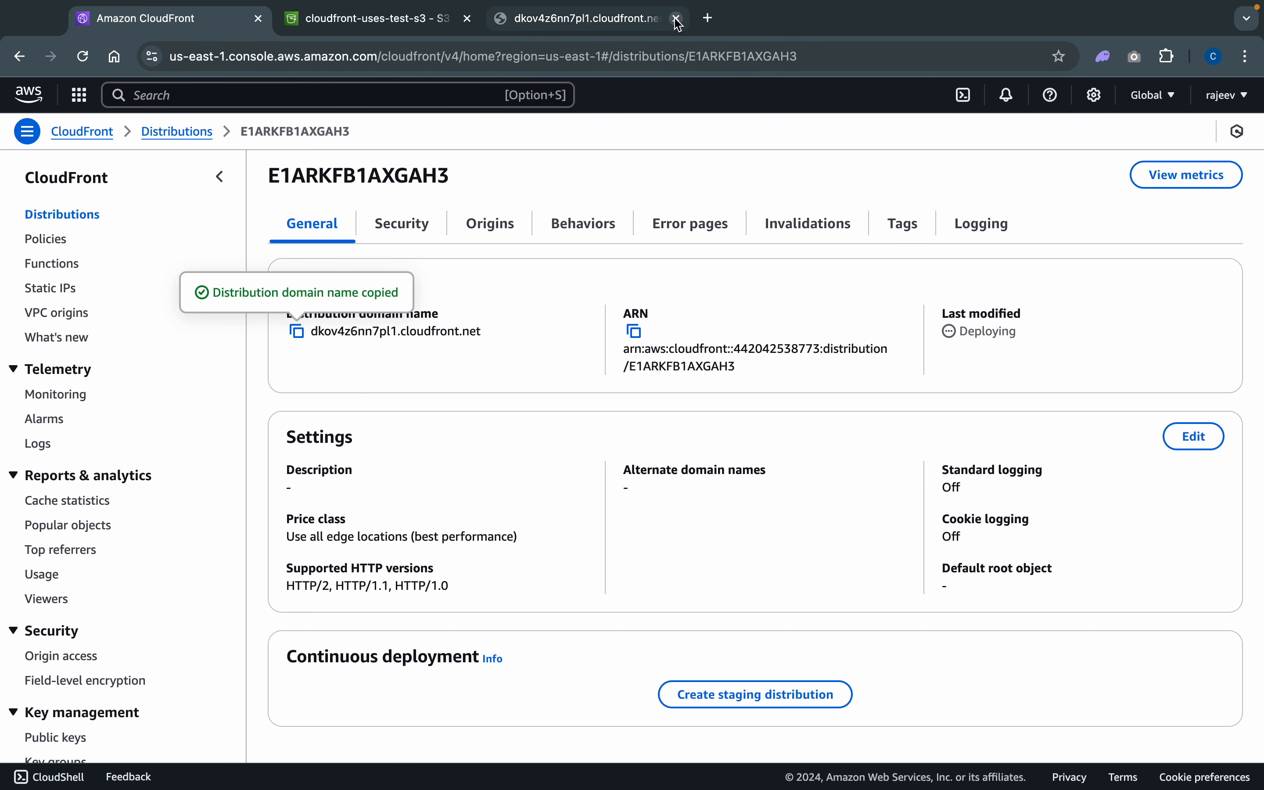
click(678, 19)
click(499, 17)
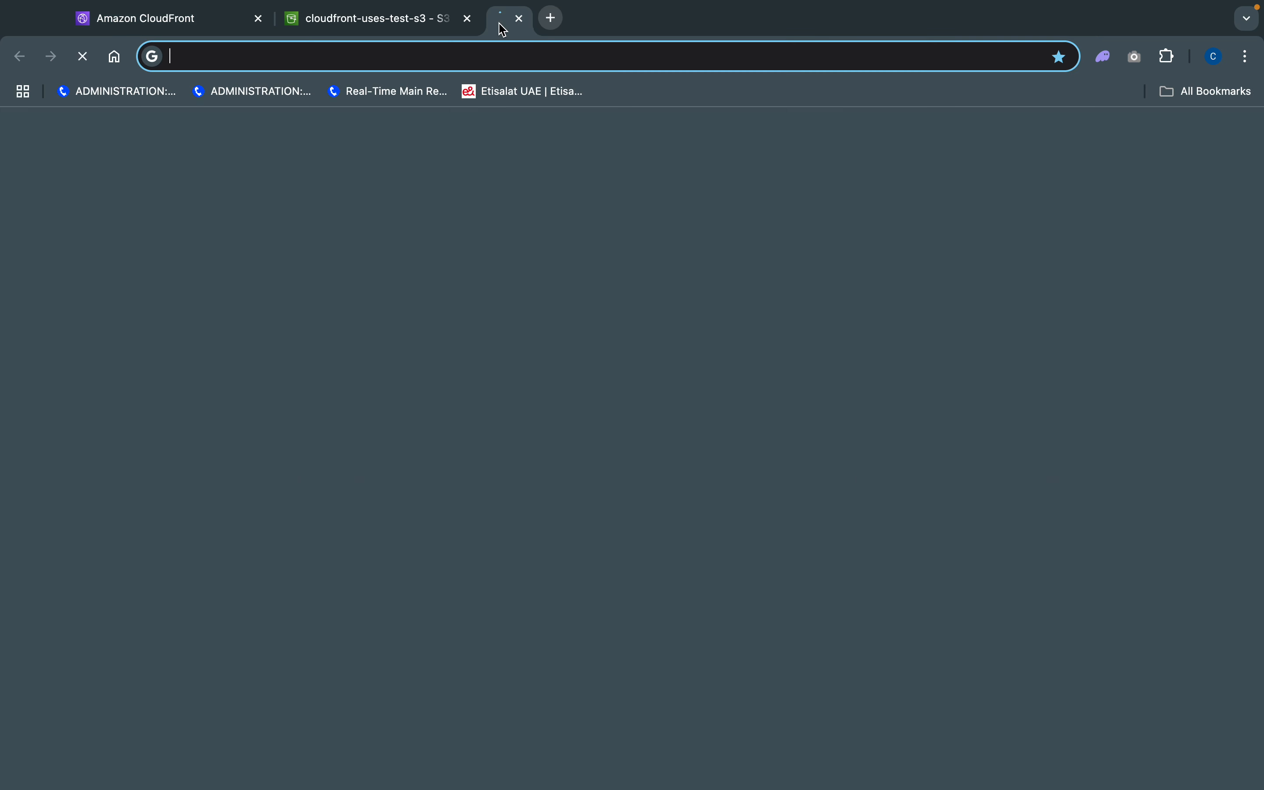
click(502, 56)
key(super+v)
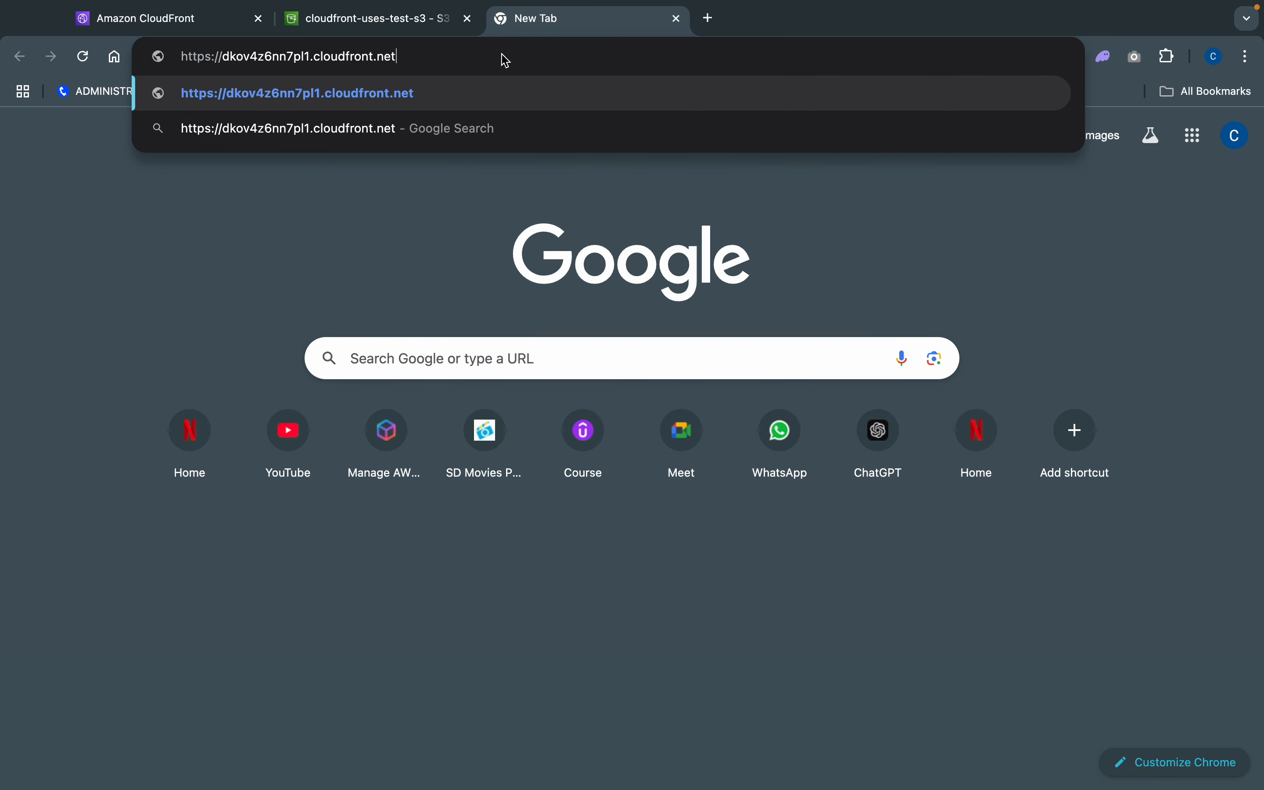
key(Return)
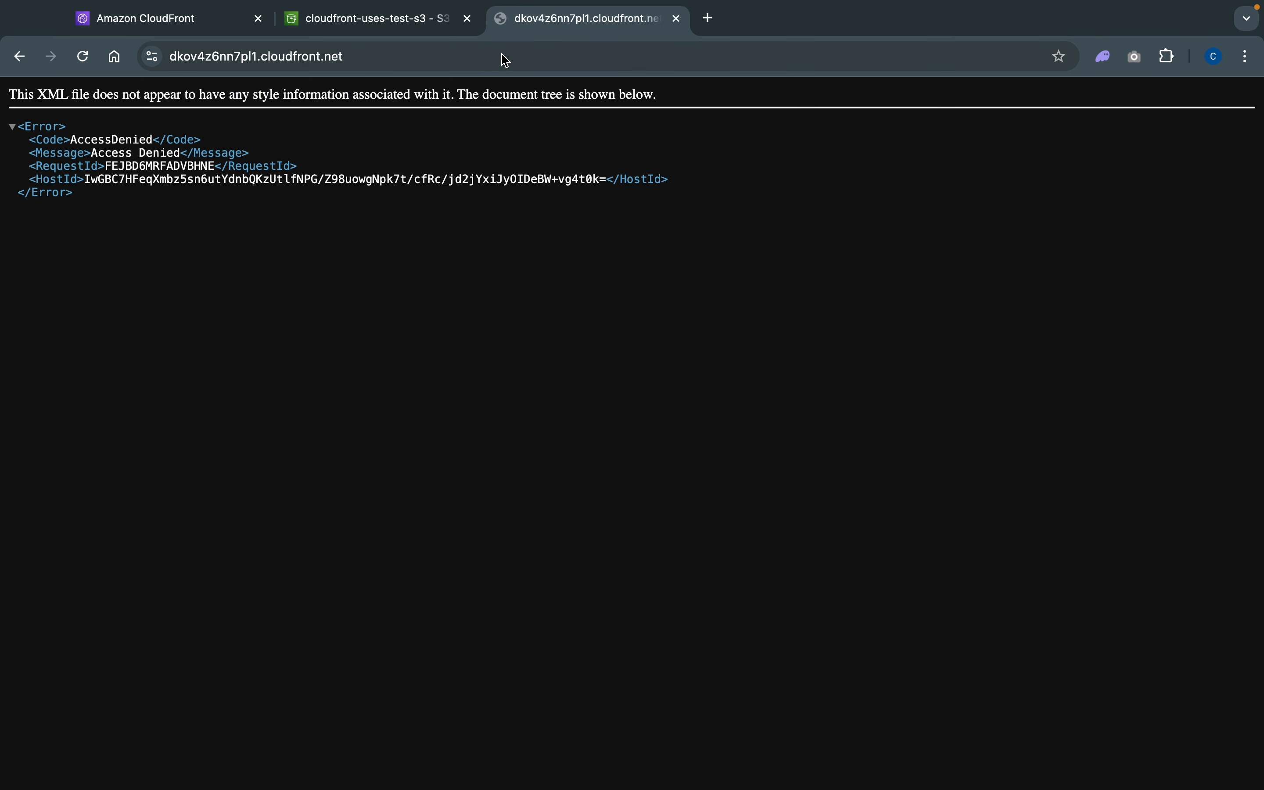
- Append /index.html to the CloudFront domain URL and load the page
click(506, 60)
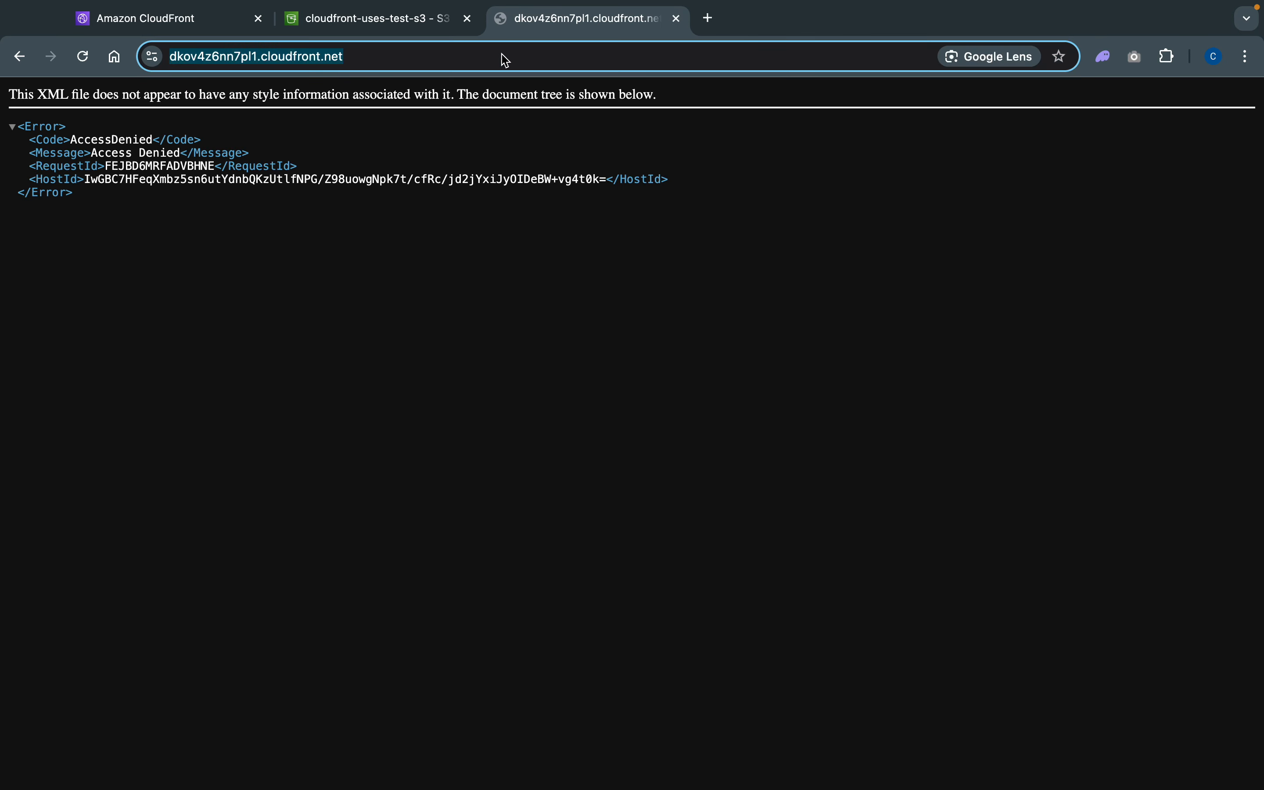
click(505, 60)
text(/index)
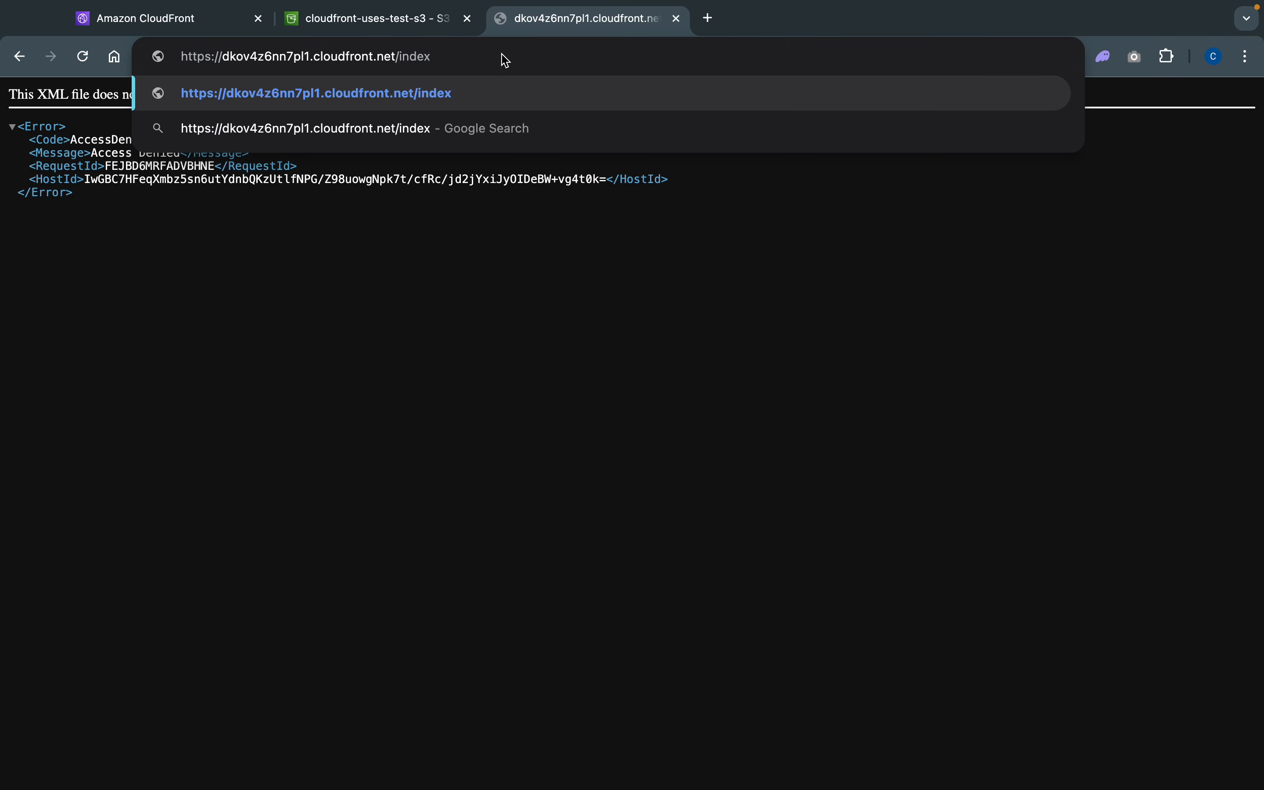
text(.html)
key(Return)
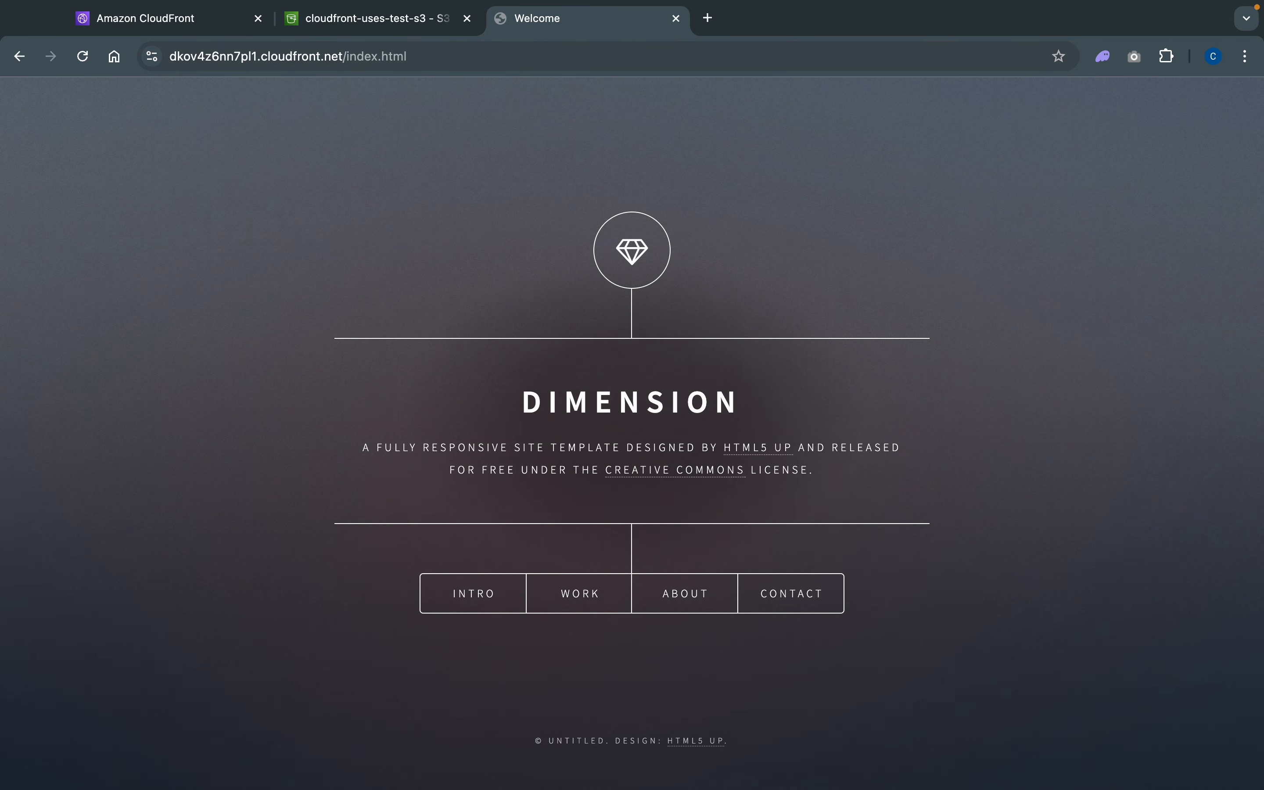
- Return to the distribution details for its domain name and load the bare domain in a second new tab
drag(170, 57, 346, 63)
key(ctrl+c)
click(153, 22)
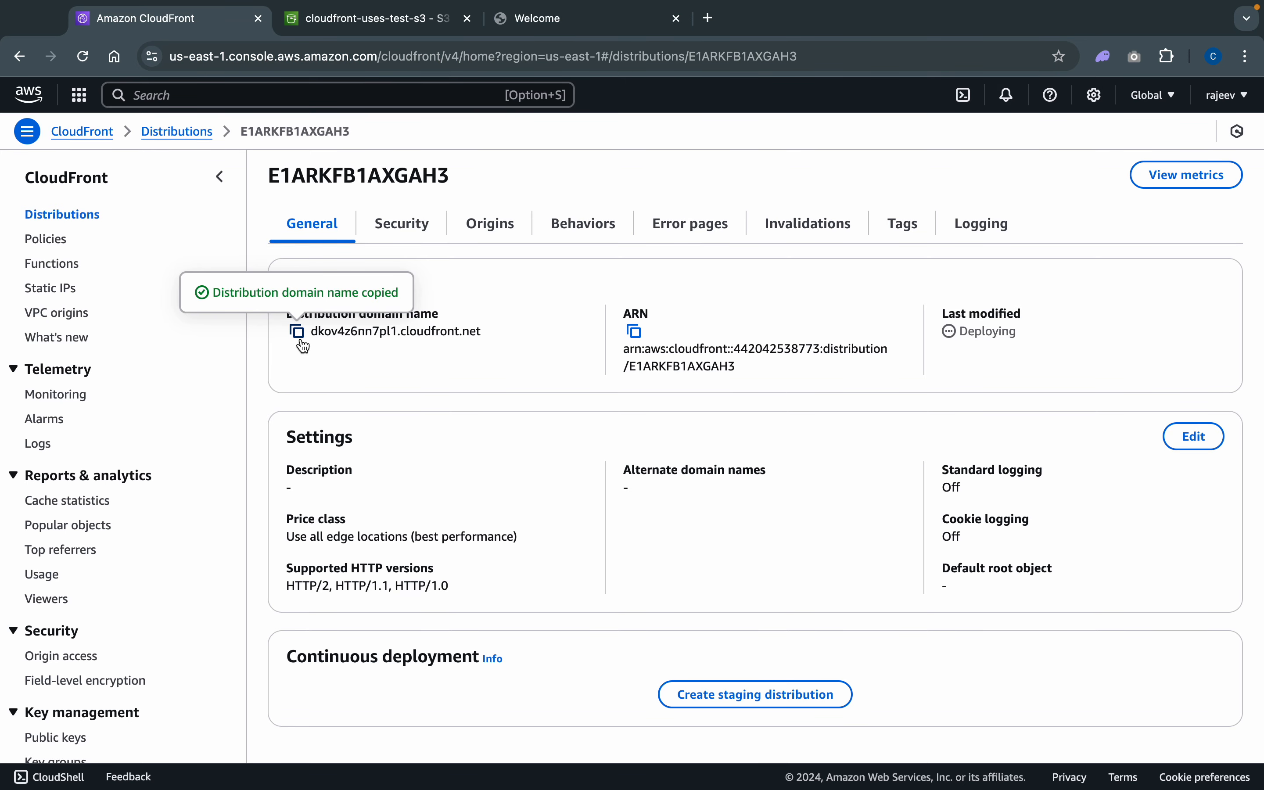
click(708, 18)
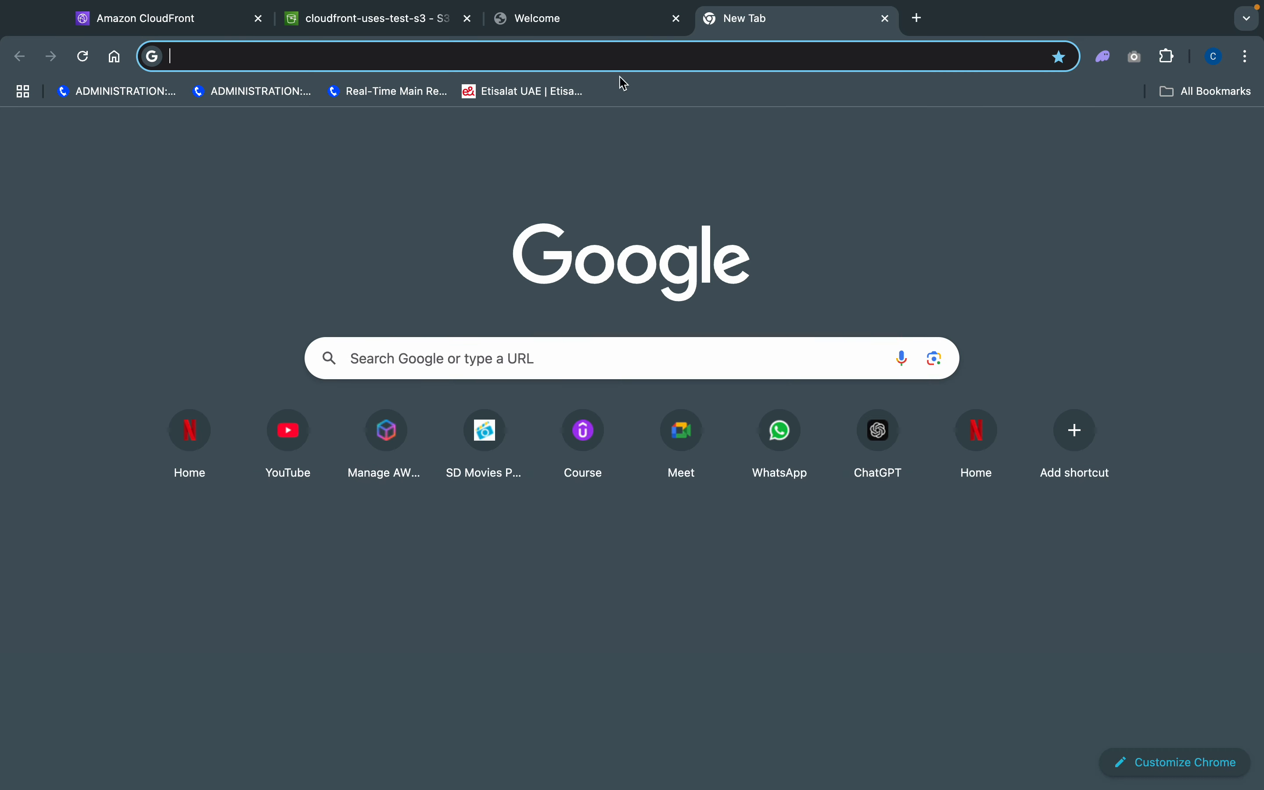
click(589, 58)
key(ctrl+v)
key(Return)
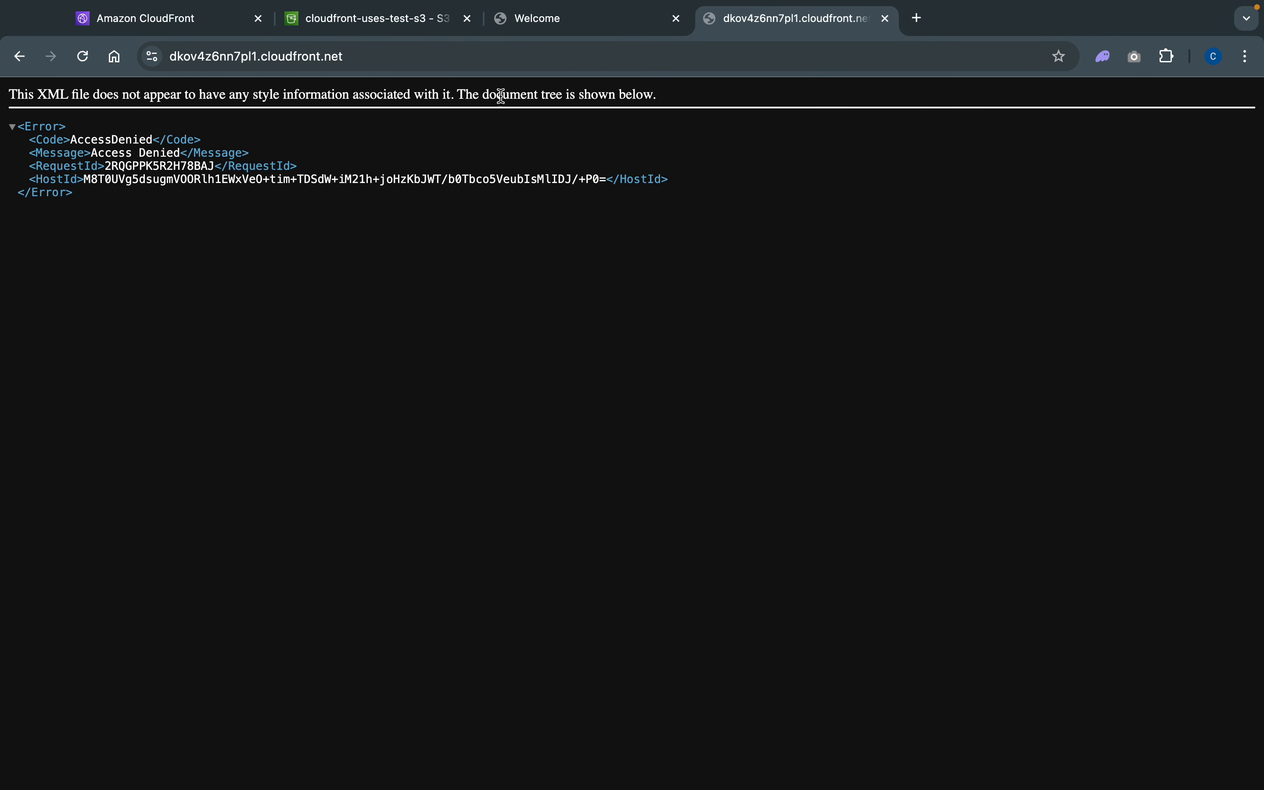
- Extend the bare domain URL in the second test tab with /index.html and load it
click(481, 58)
key(ctrl+c)
click(481, 58)
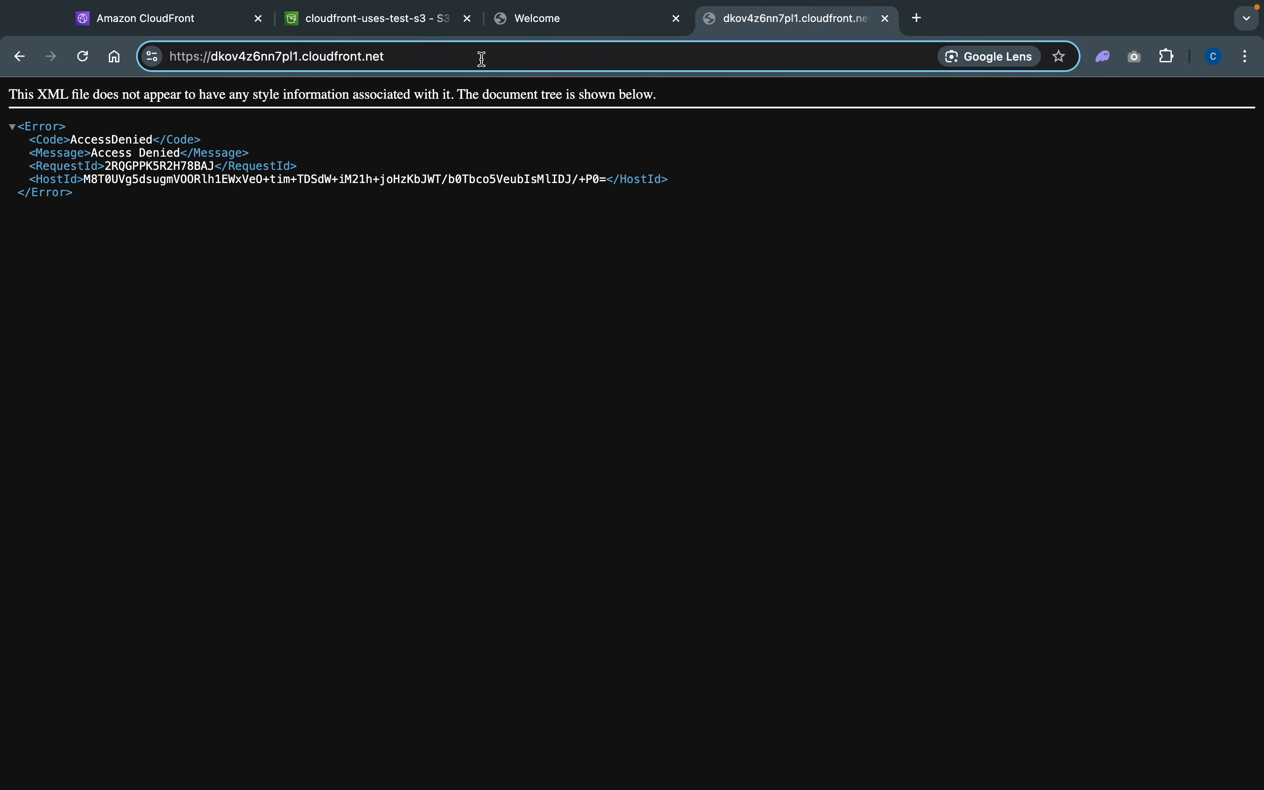
text(/index)
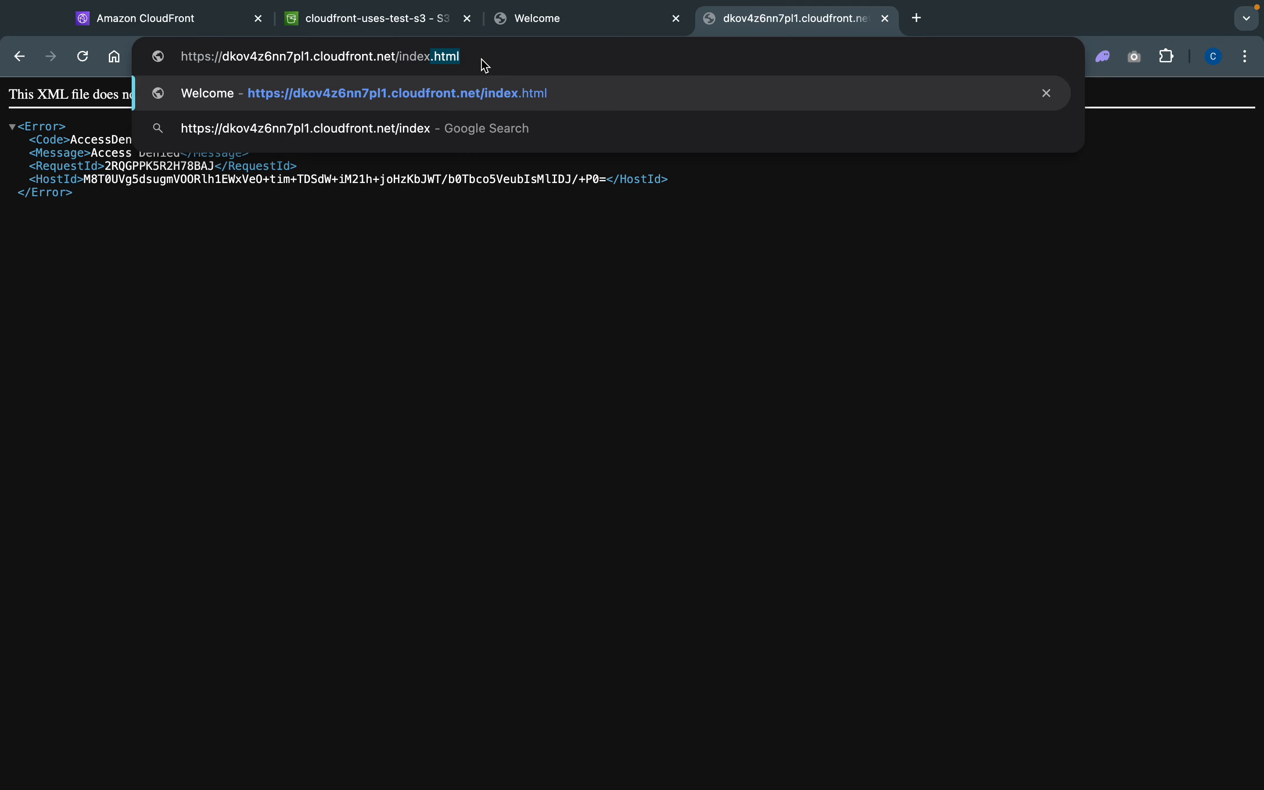
text(.html)
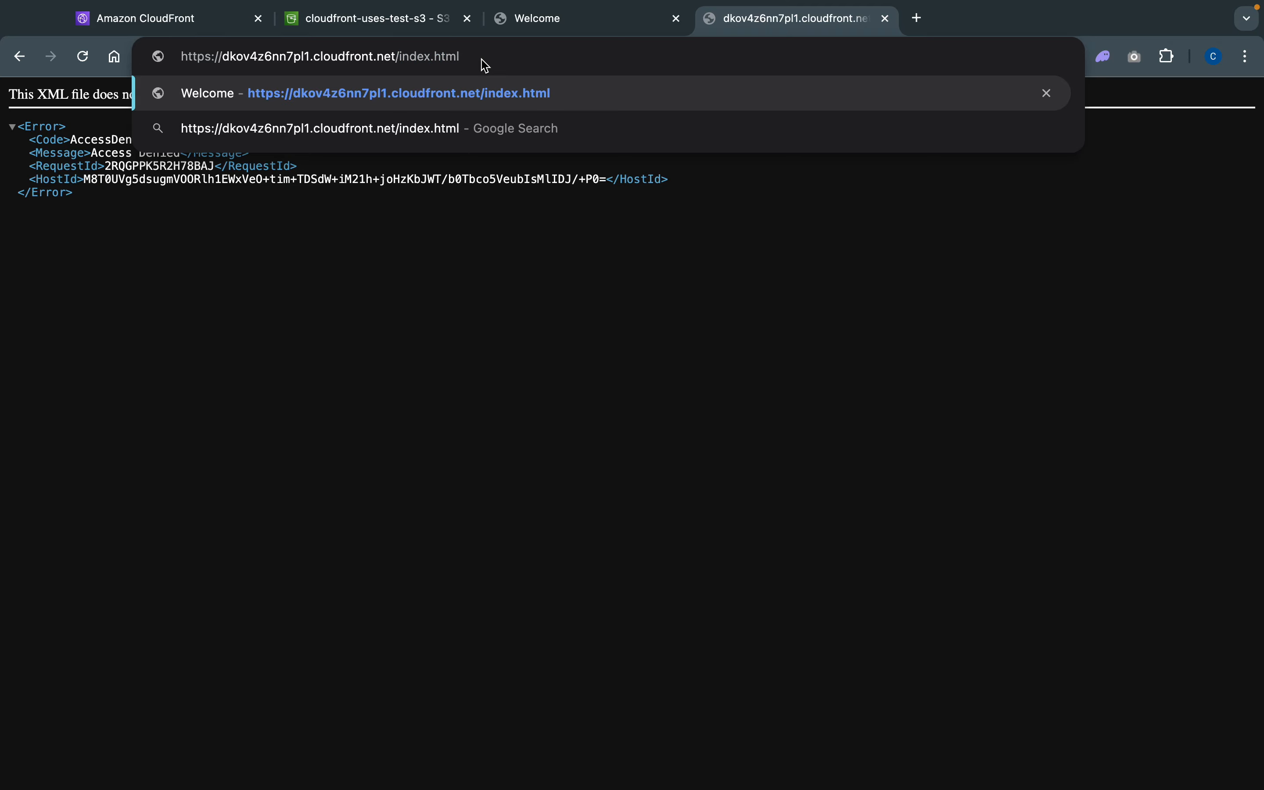
key(Return)
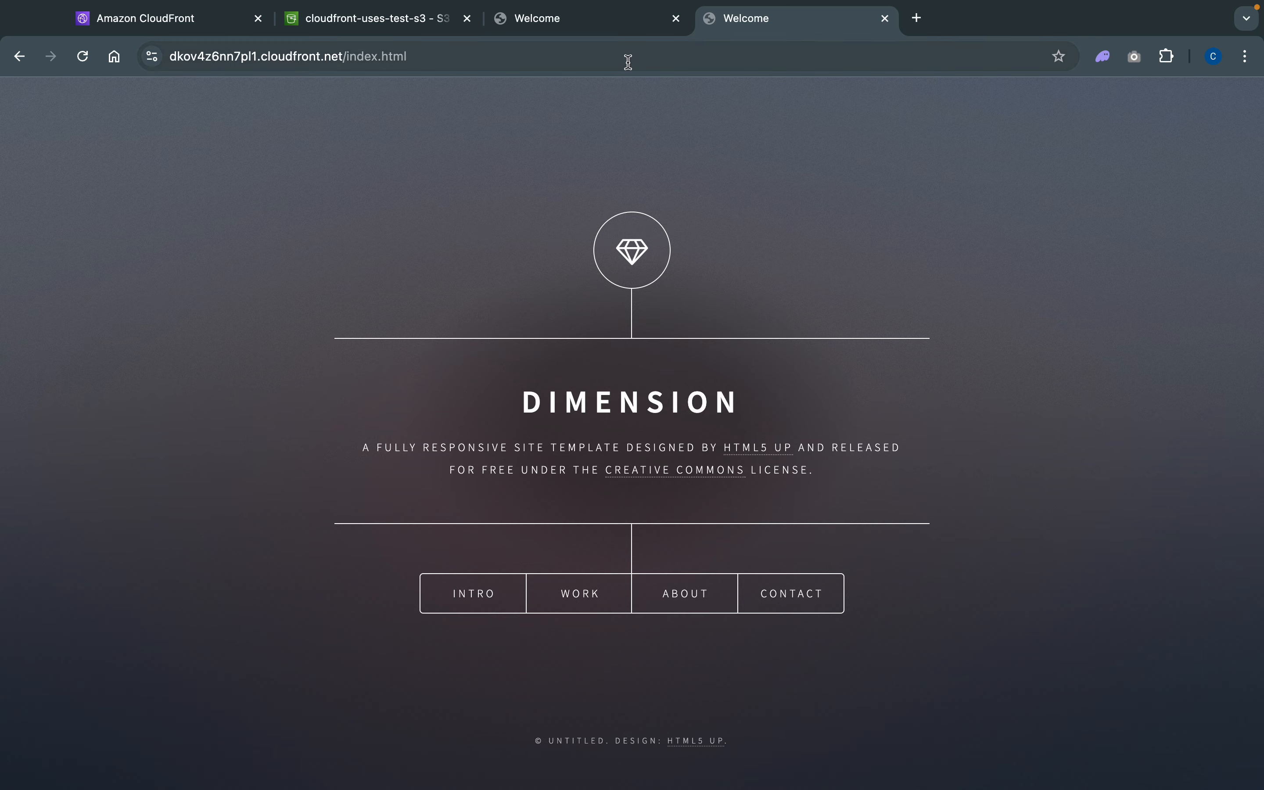
click(917, 19)
click(792, 61)
key(ctrl+v)
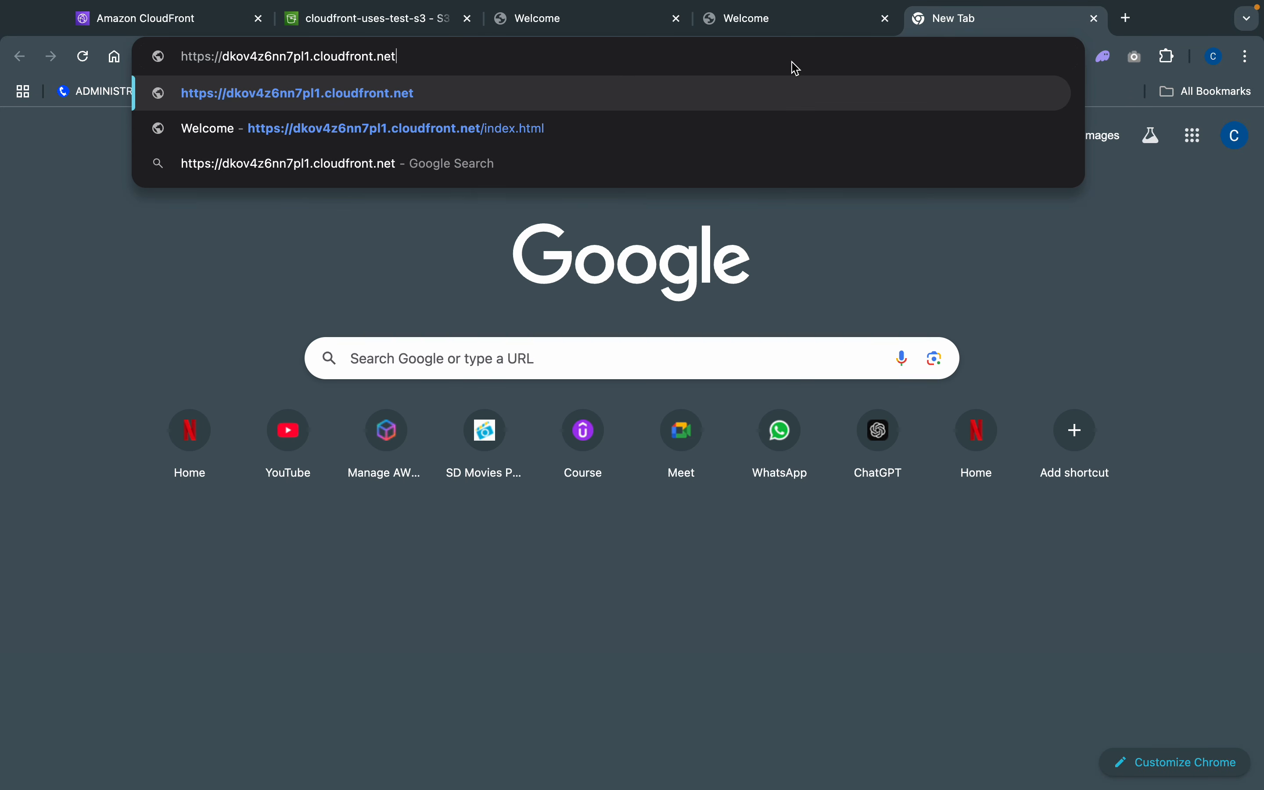
text(/)
text(i)
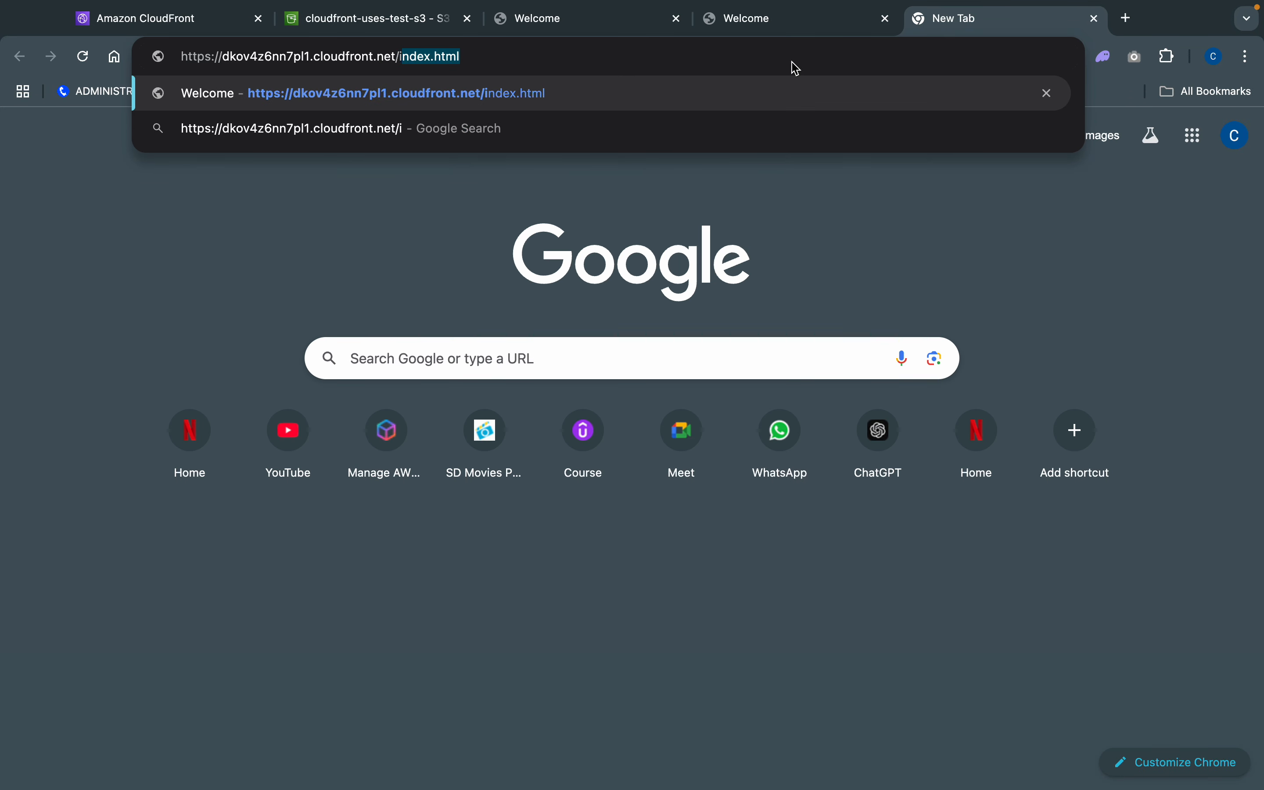
text(ndex.html)
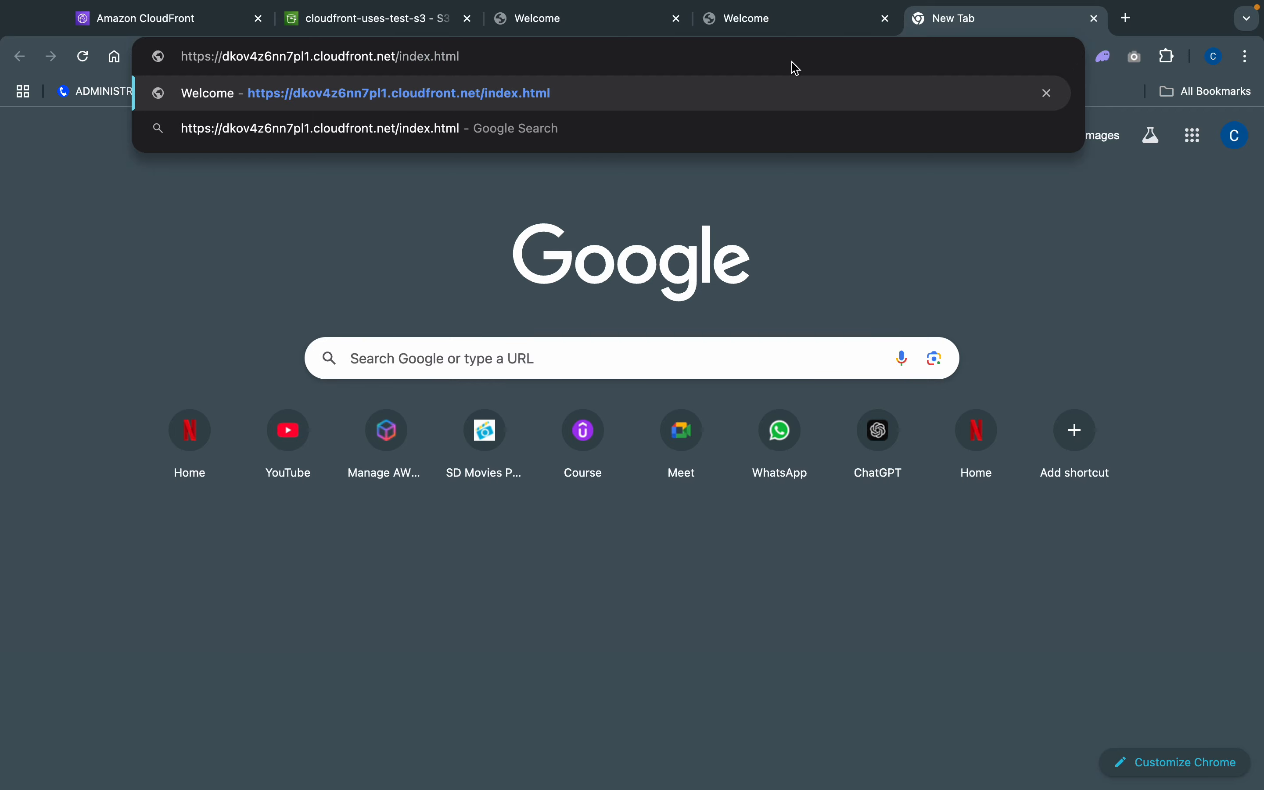
key(Return)
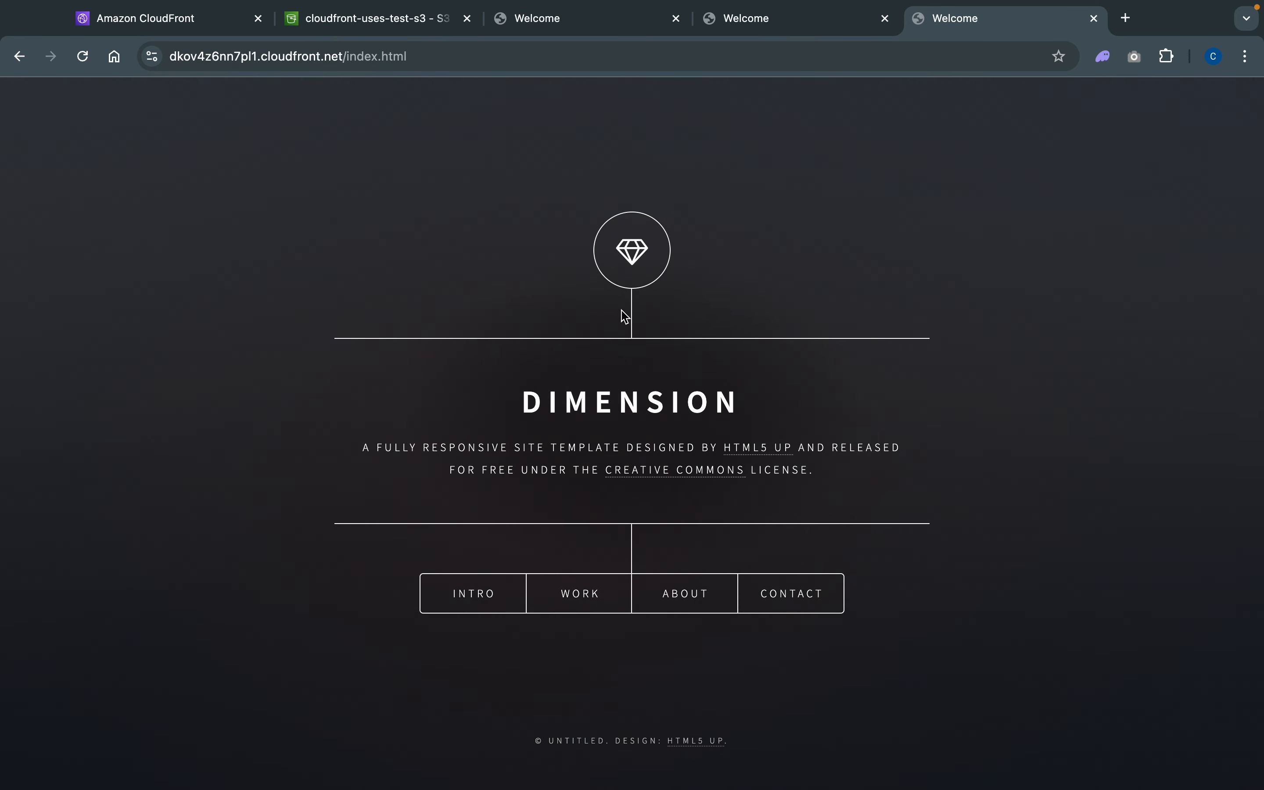